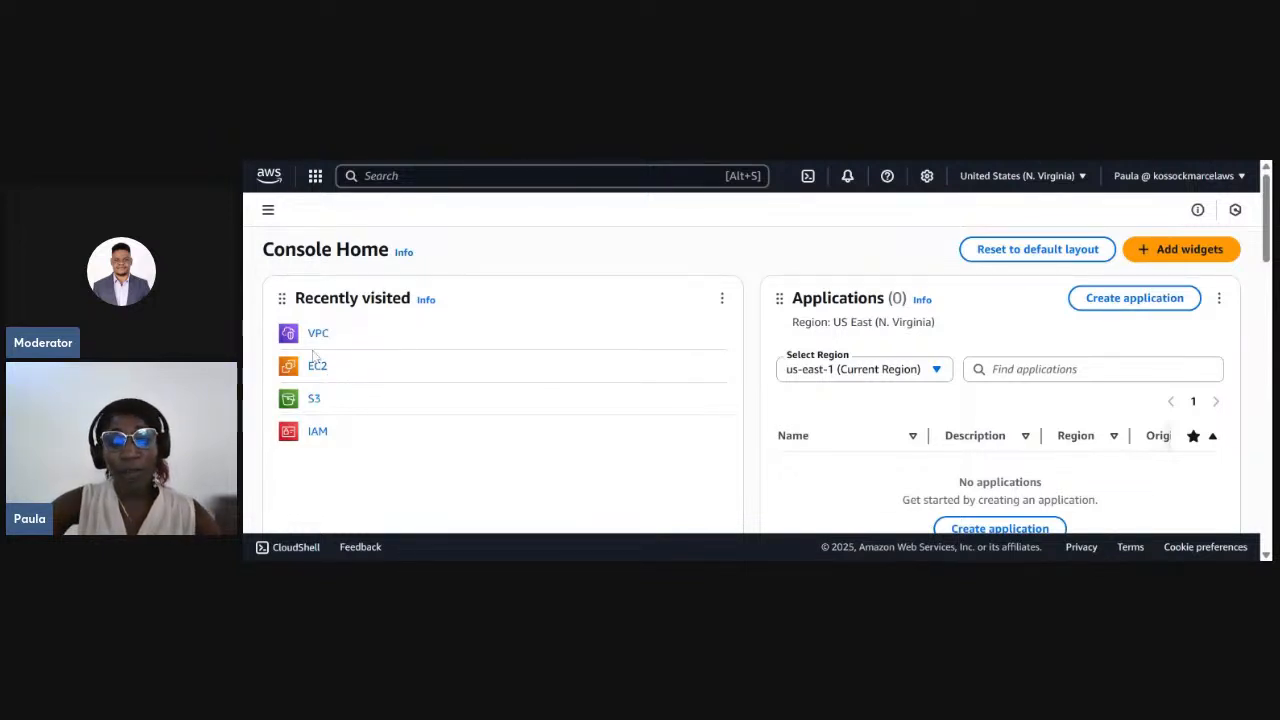
click(394, 176)
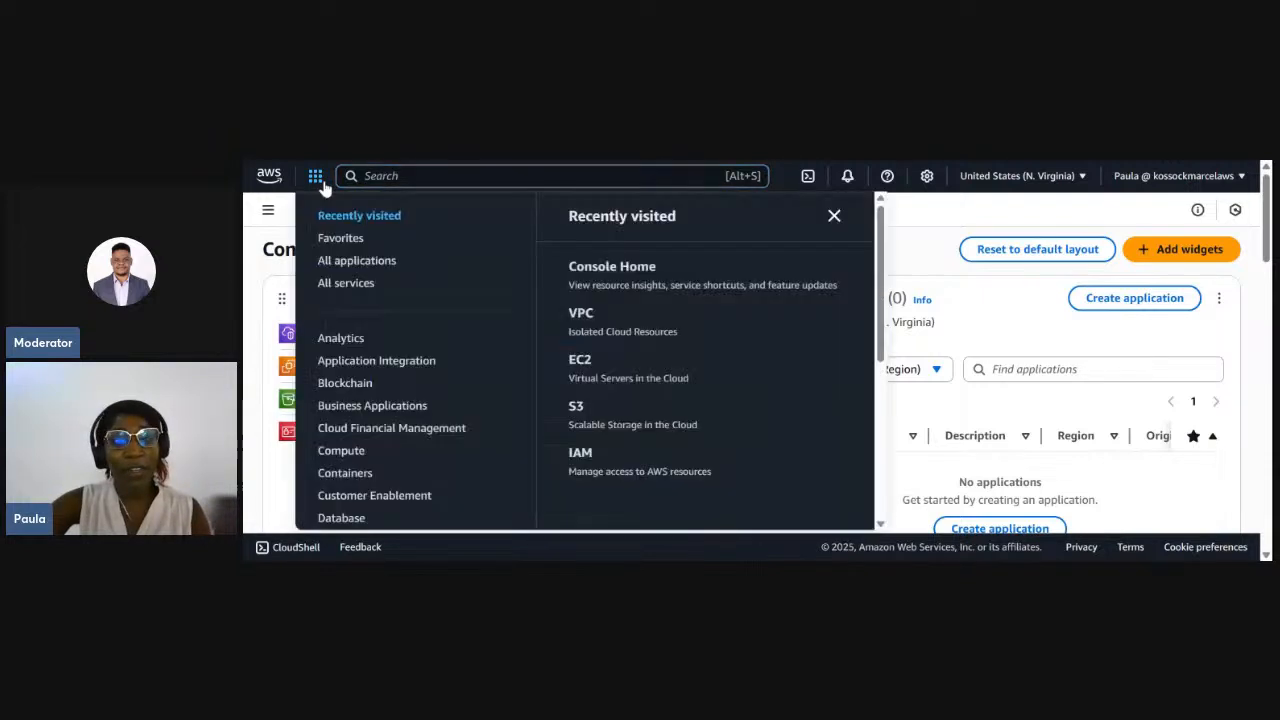
click(315, 176)
click(365, 176)
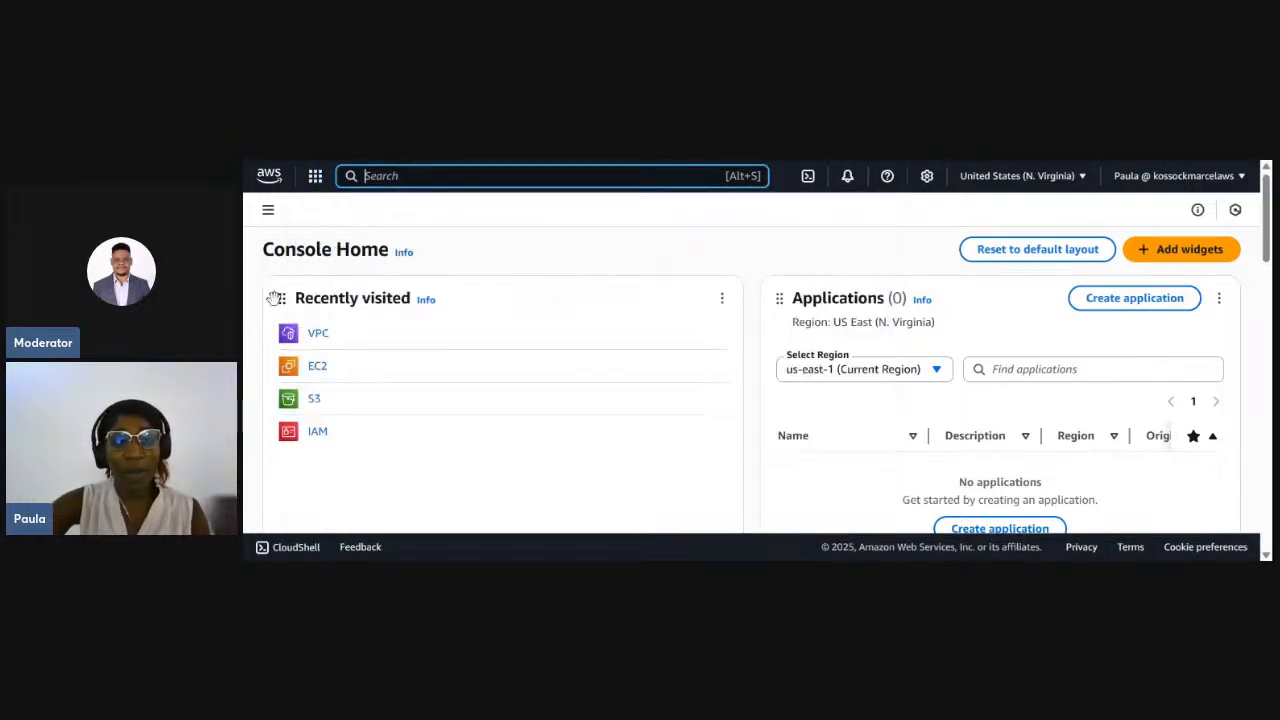
- Open the VPC service and start a new VPC limited to the VPC only resource option
click(318, 338)
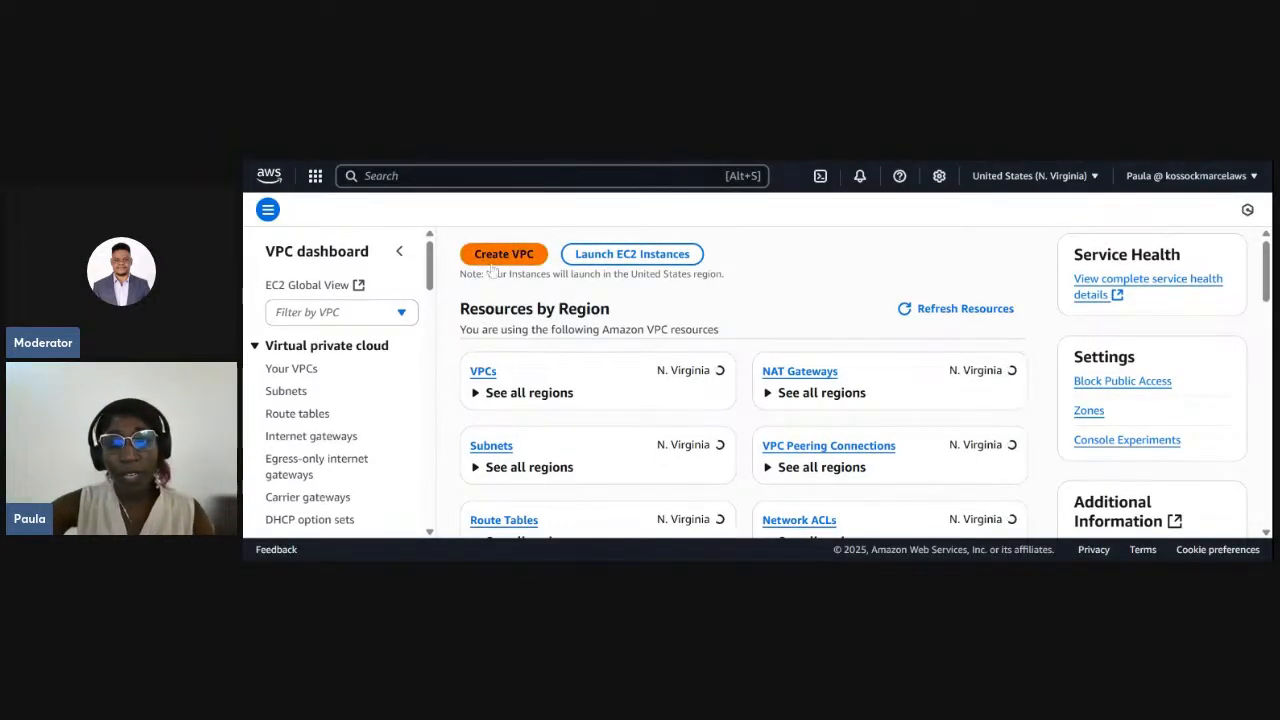
click(504, 254)
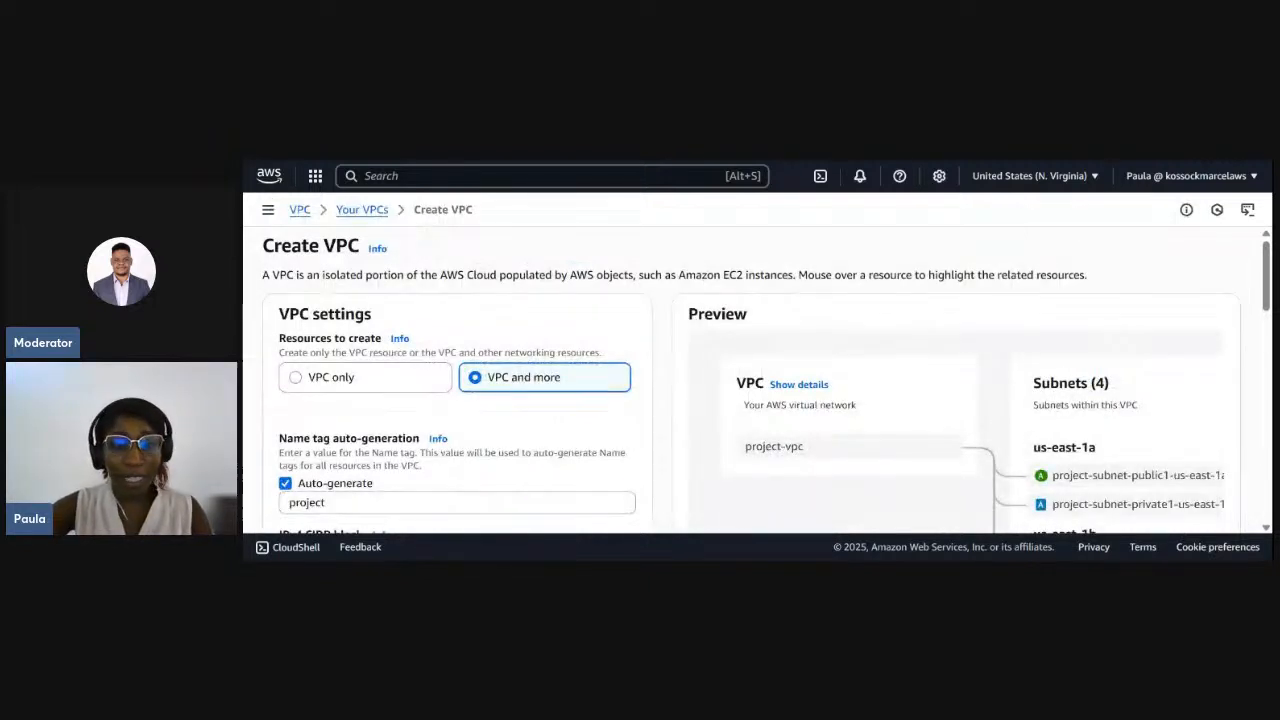
click(310, 384)
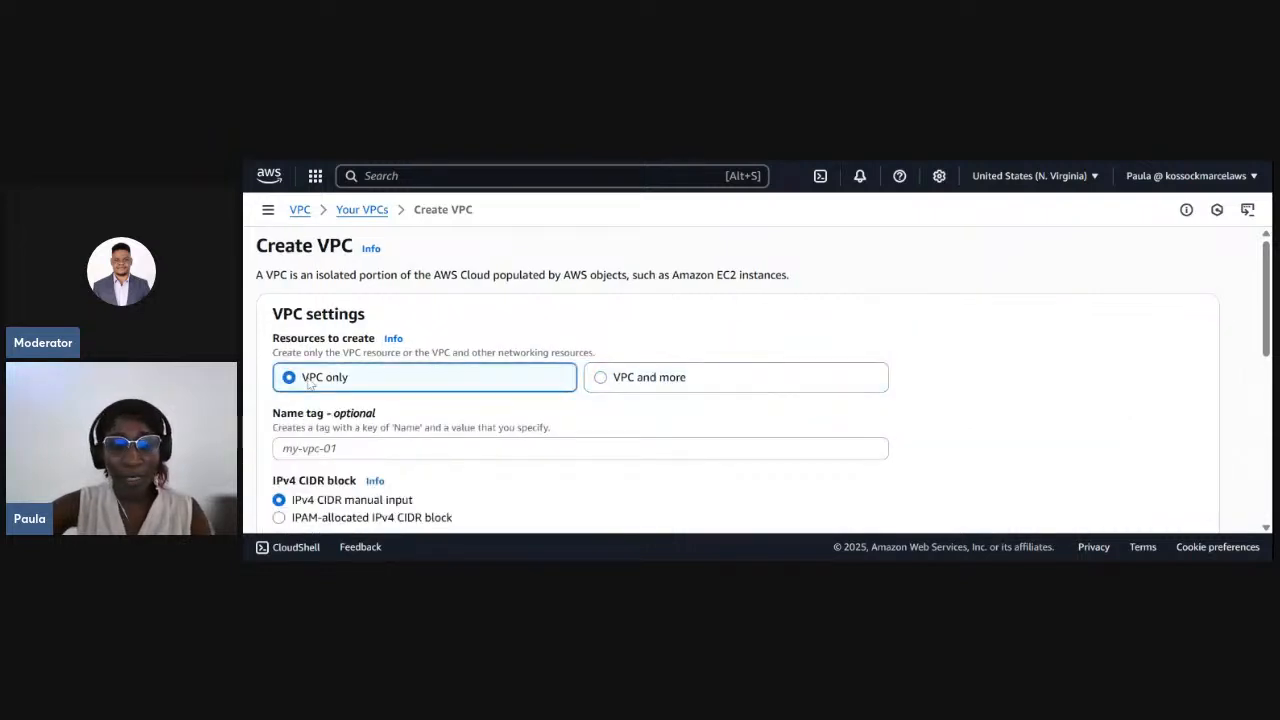
- Enter Test-vpc as the name tag of the new VPC
scroll(310, 390, down, 1)
click(312, 412)
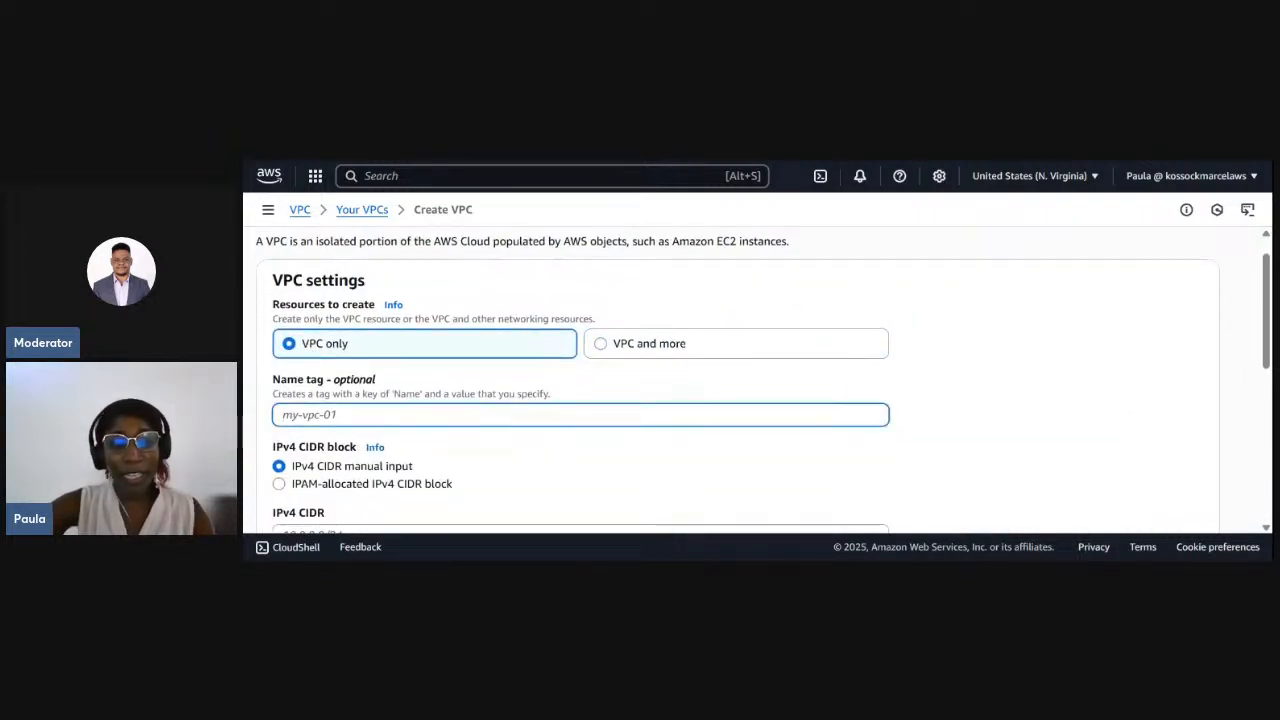
text(Test)
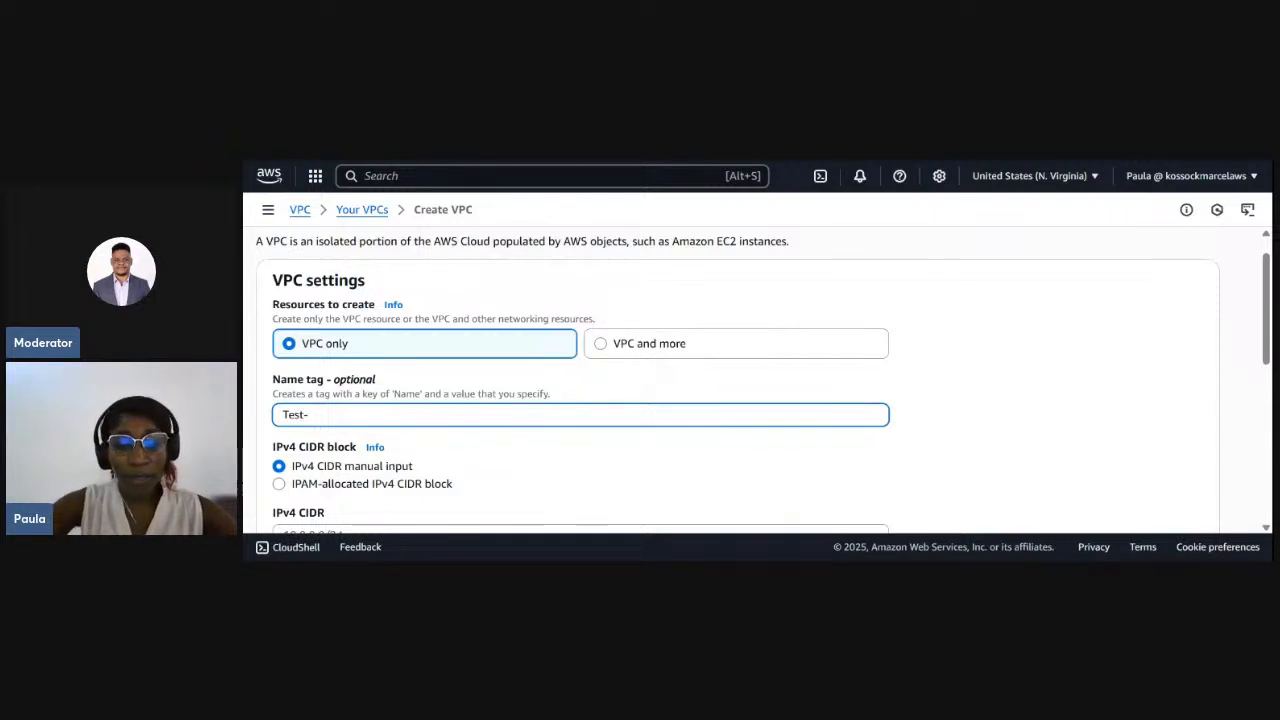
text(-vpc)
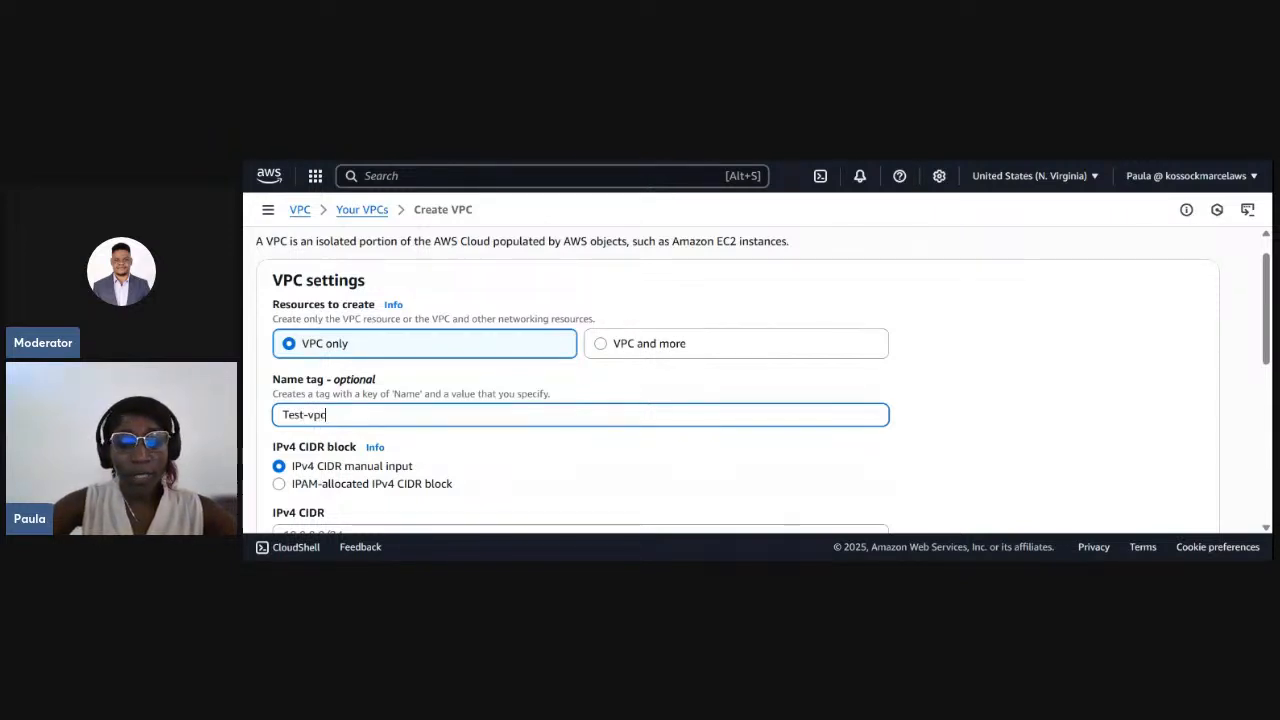
- Set the VPC's IPv4 CIDR to 10.0.0.0/16 and create the VPC
scroll(756, 380, down, 5)
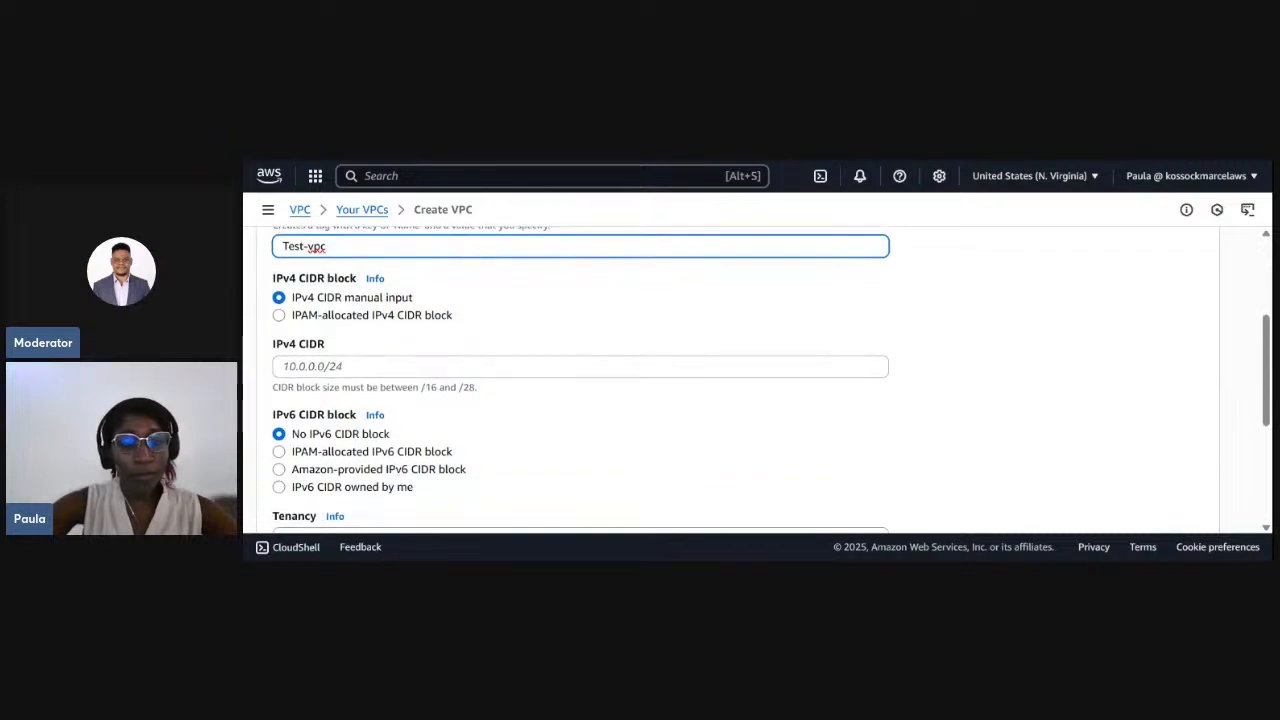
click(320, 331)
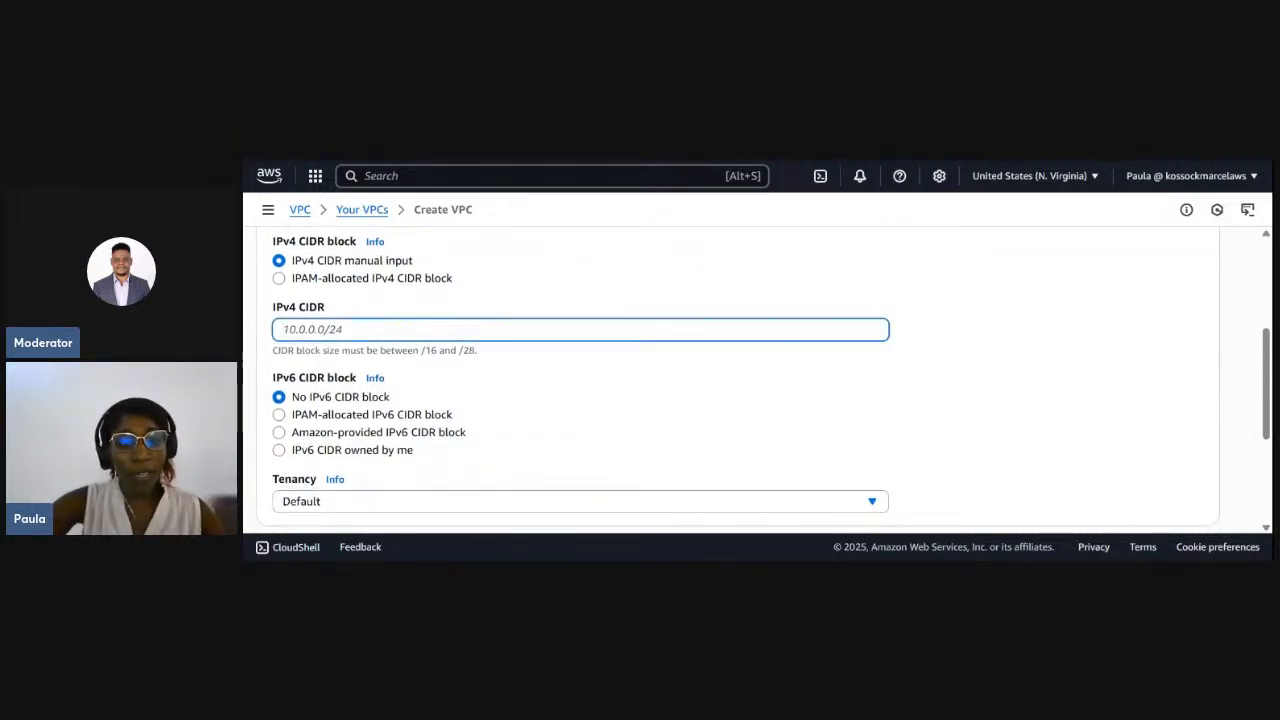
text(10.0.0.0.)
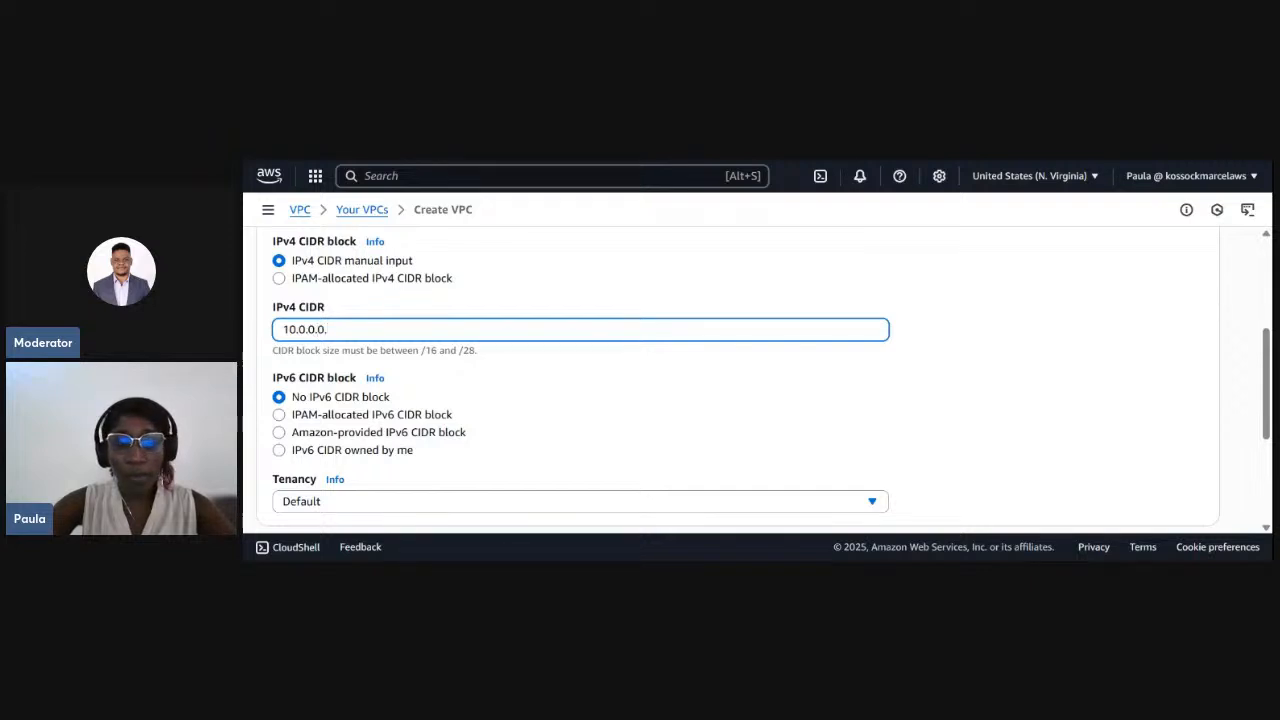
text(/16)
scroll(323, 368, down, 2)
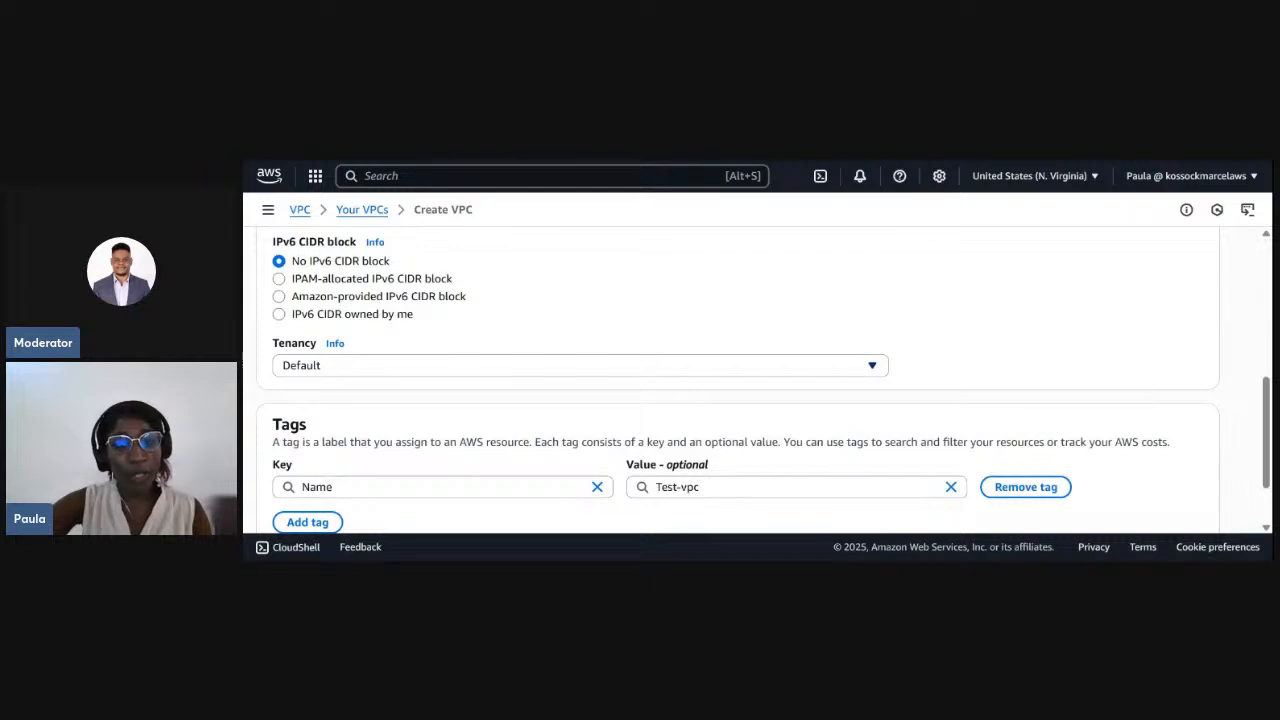
scroll(372, 372, down, 1)
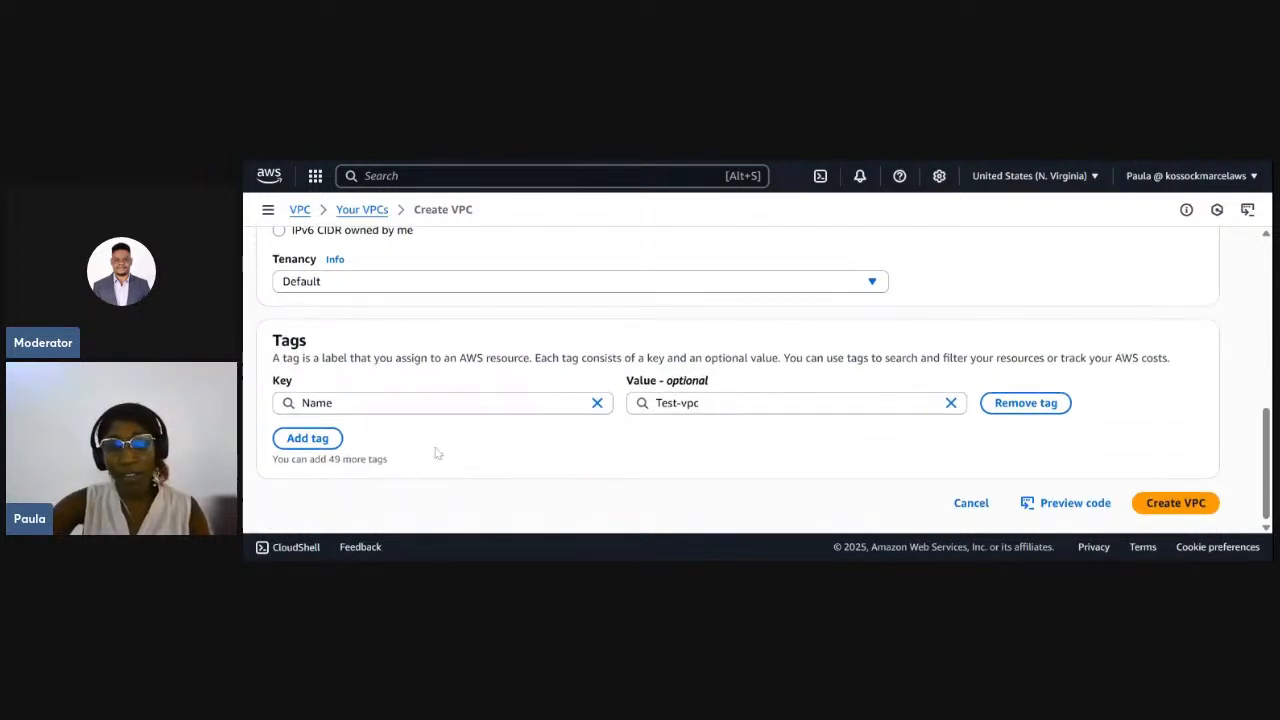
click(1177, 505)
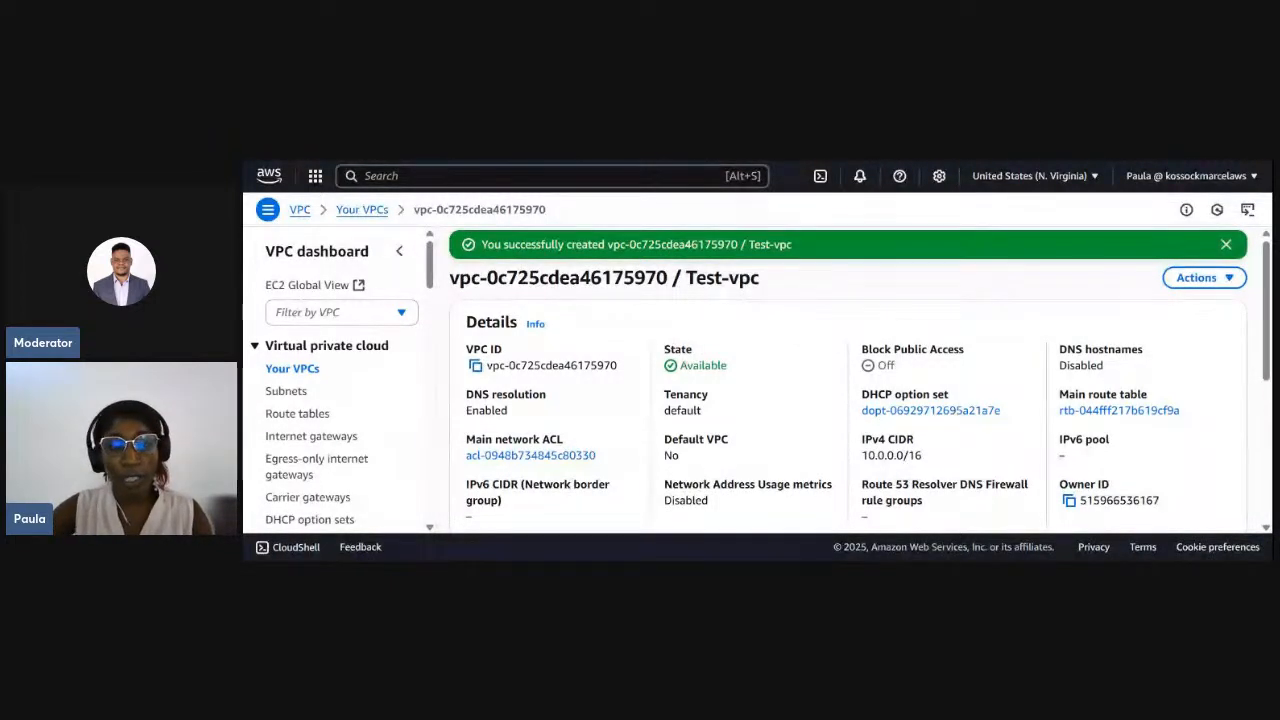
- Filter the VPC dashboard by Test-vpc
click(404, 313)
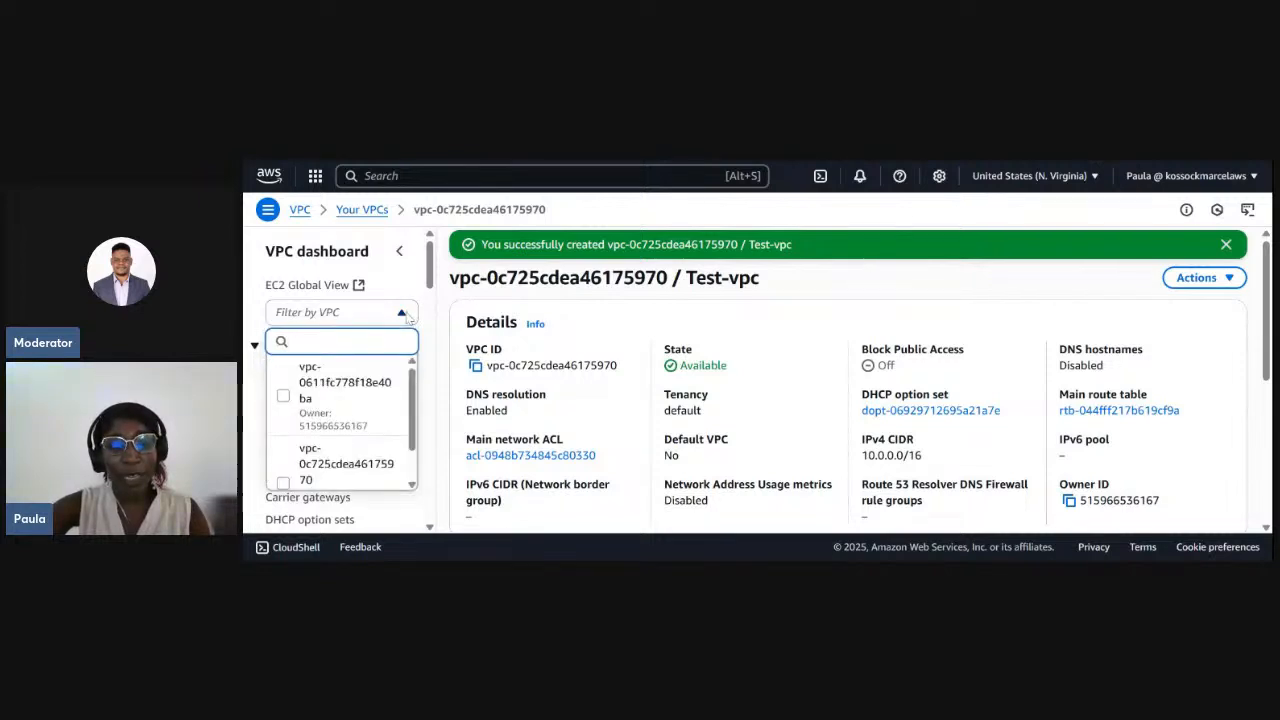
scroll(350, 462, down, 2)
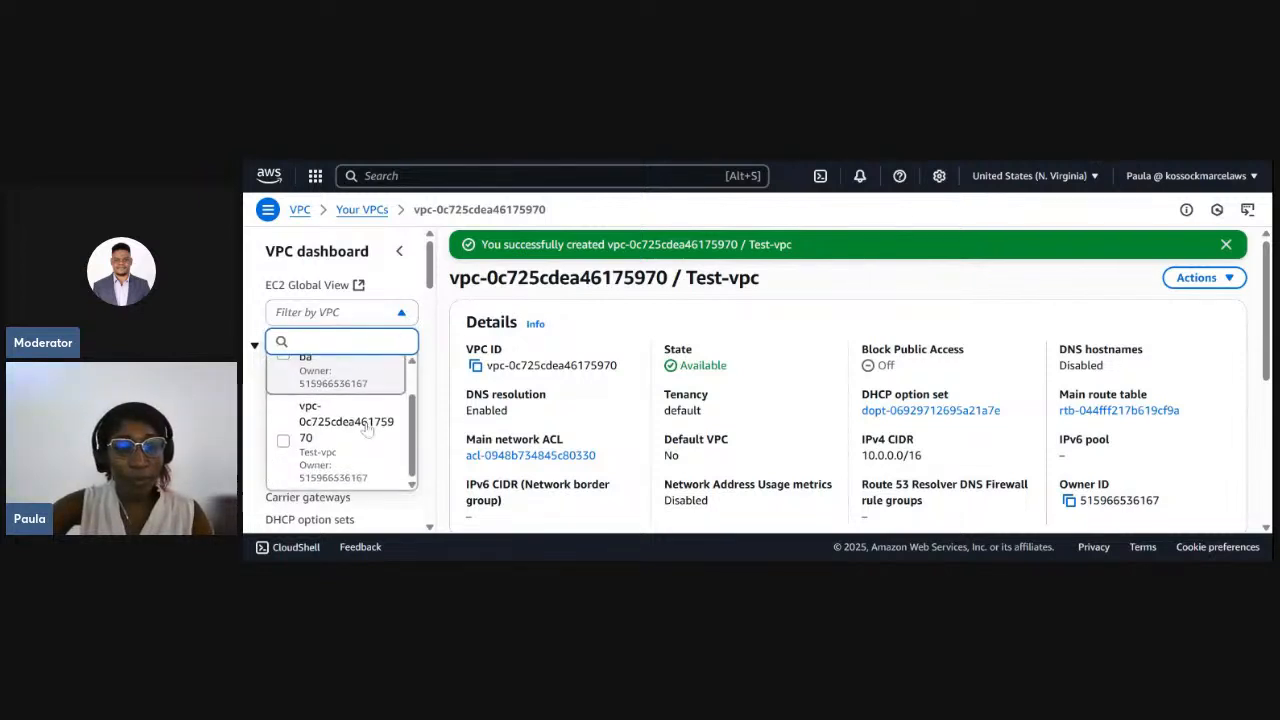
click(350, 462)
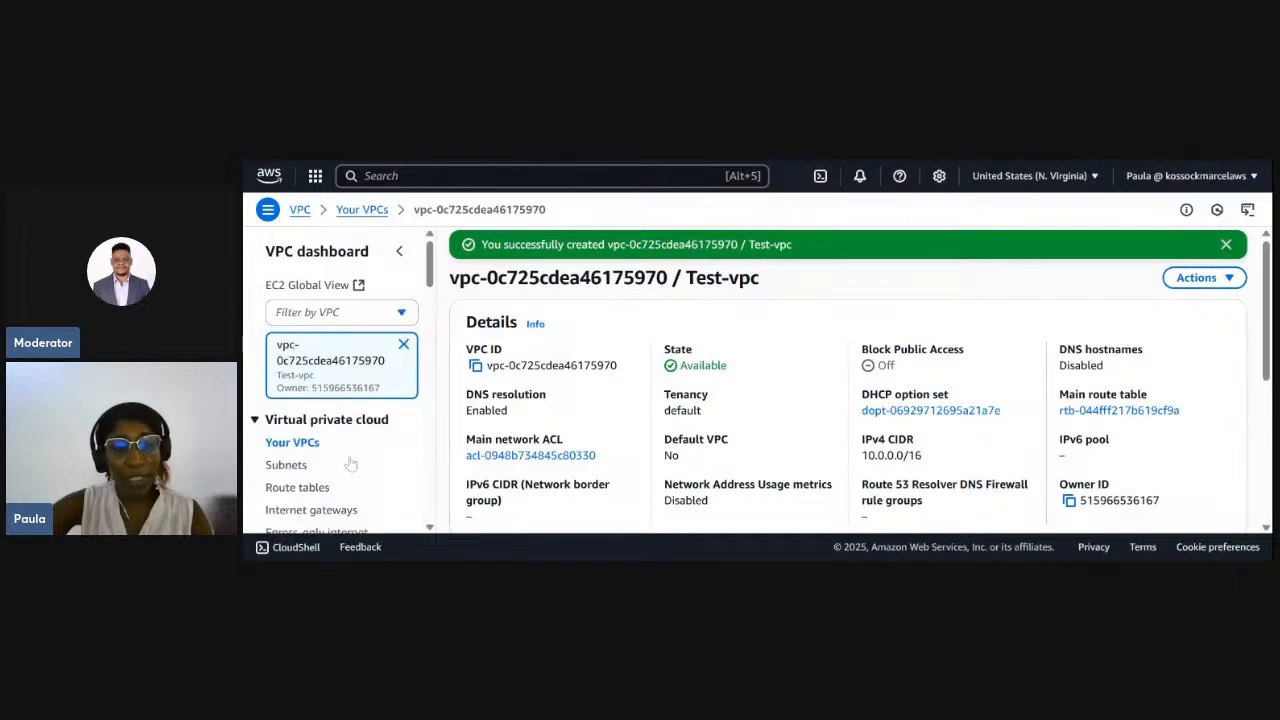
- Start creating a subnet and choose Test-vpc as the VPC it belongs to
scroll(347, 377, down, 2)
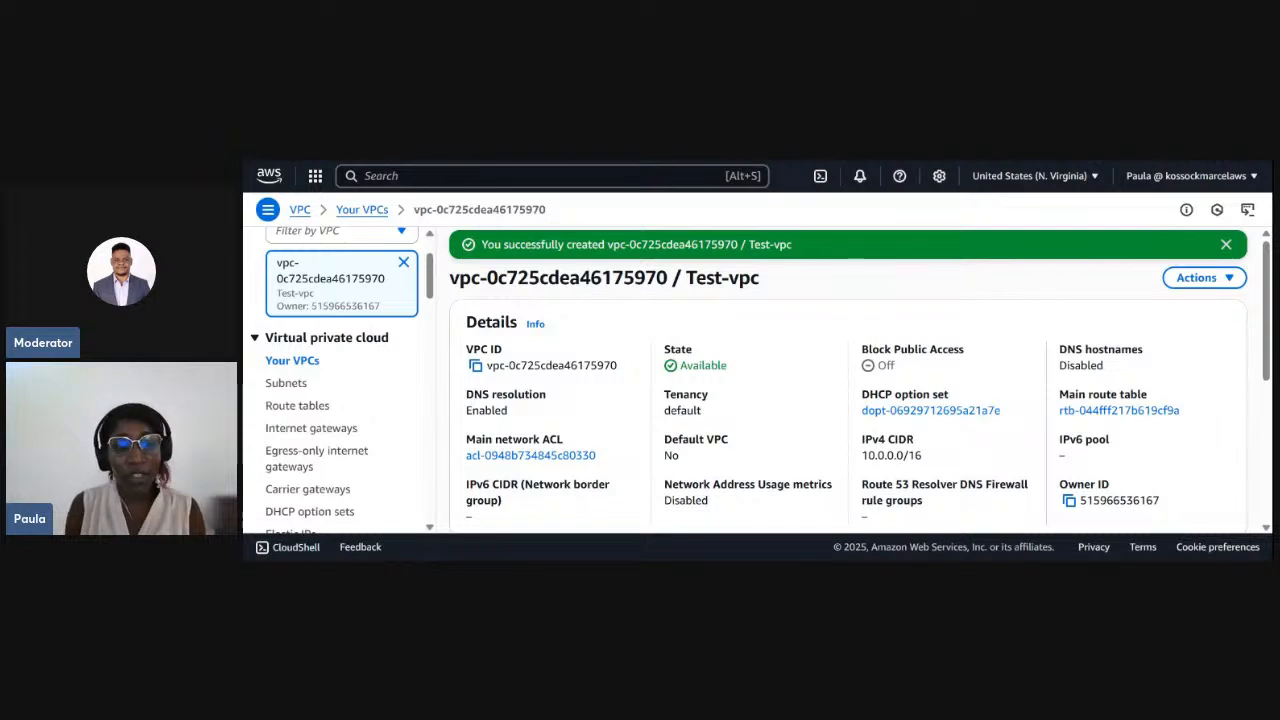
click(286, 384)
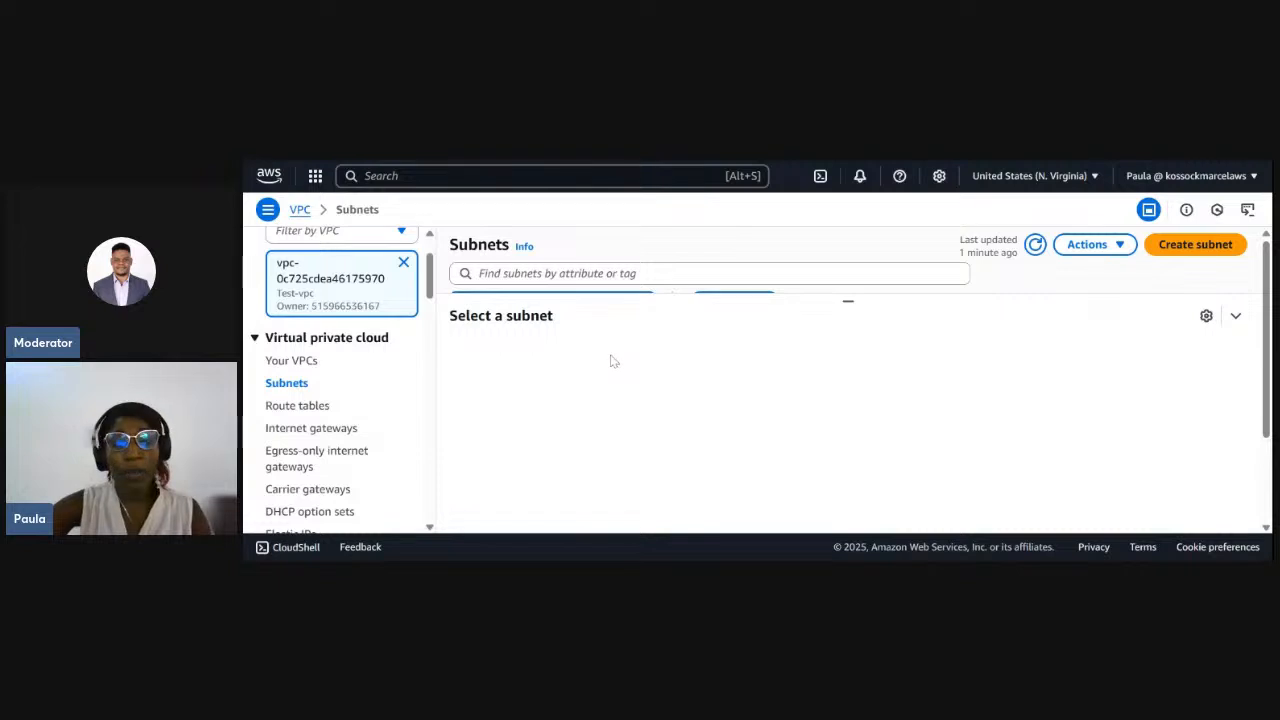
click(1206, 249)
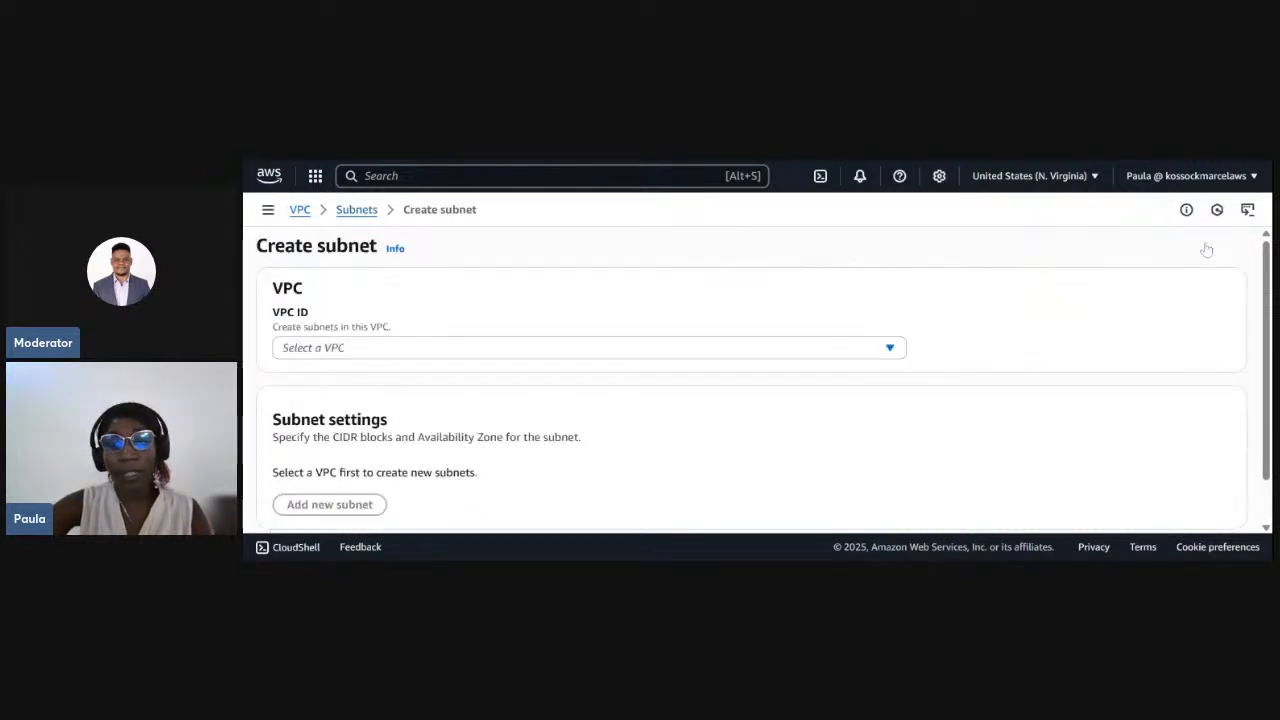
click(332, 352)
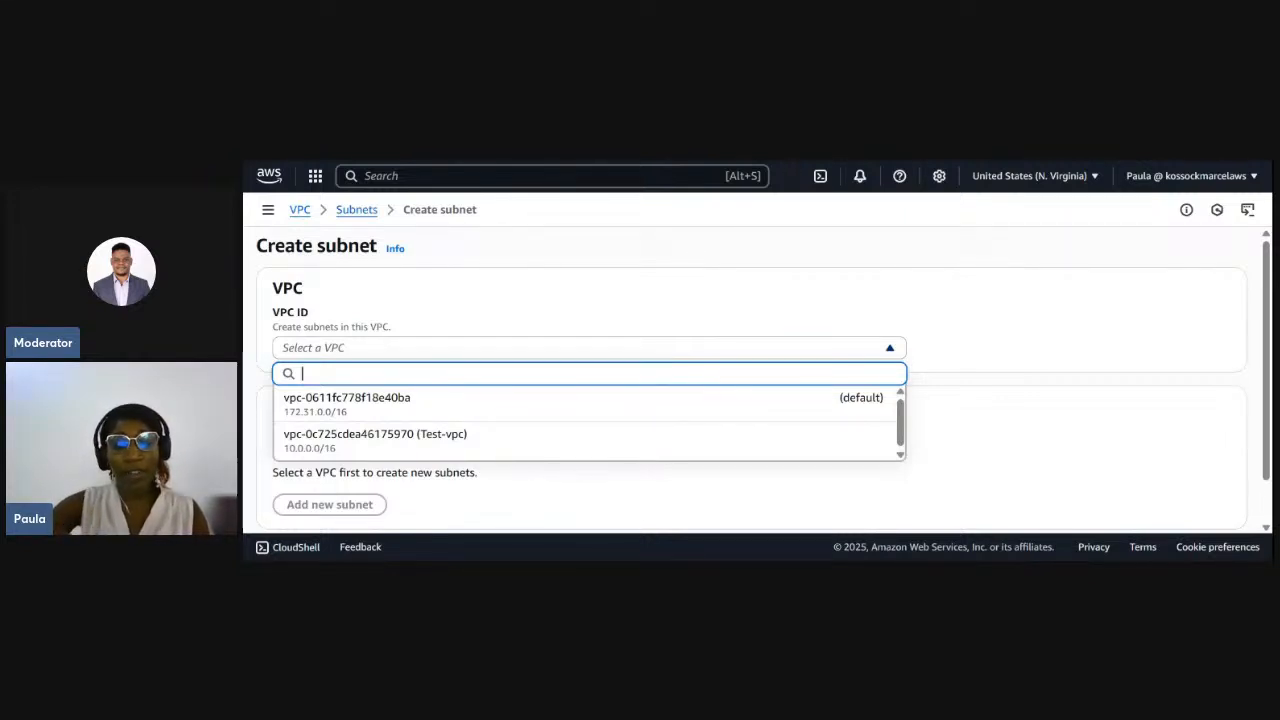
click(318, 449)
- Name the new subnet Public-test-subnet
scroll(394, 434, down, 3)
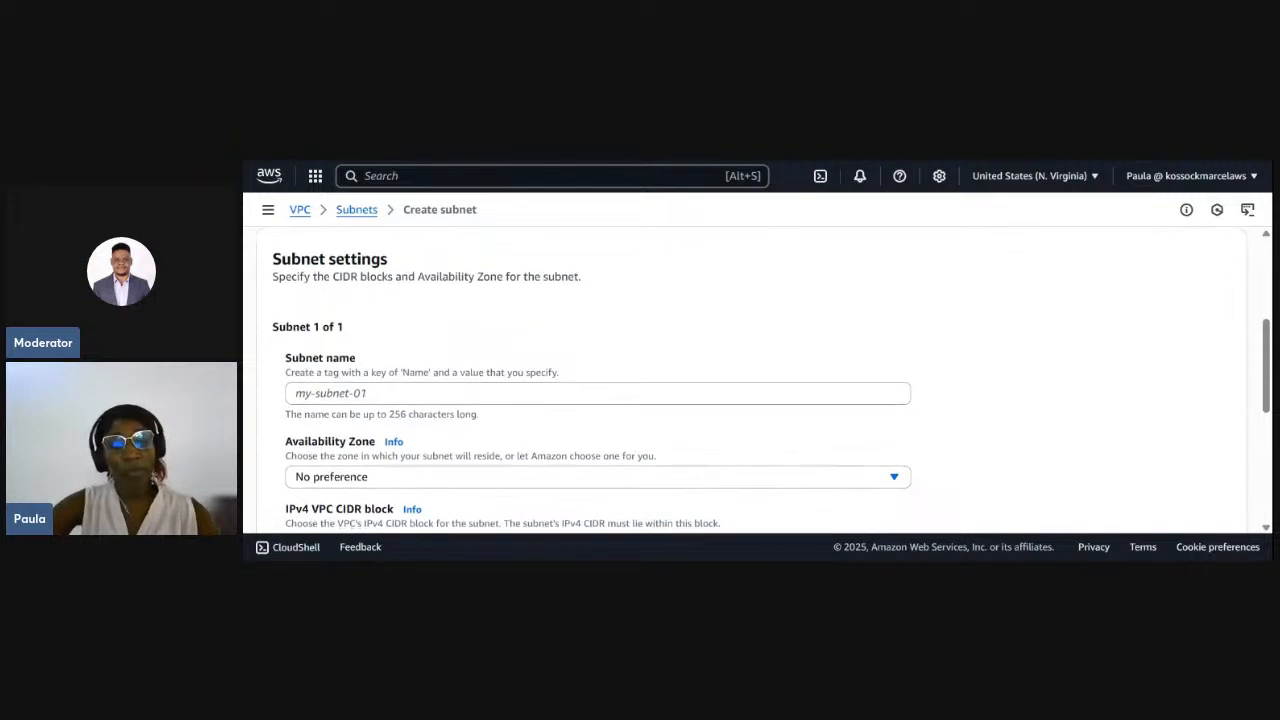
click(394, 387)
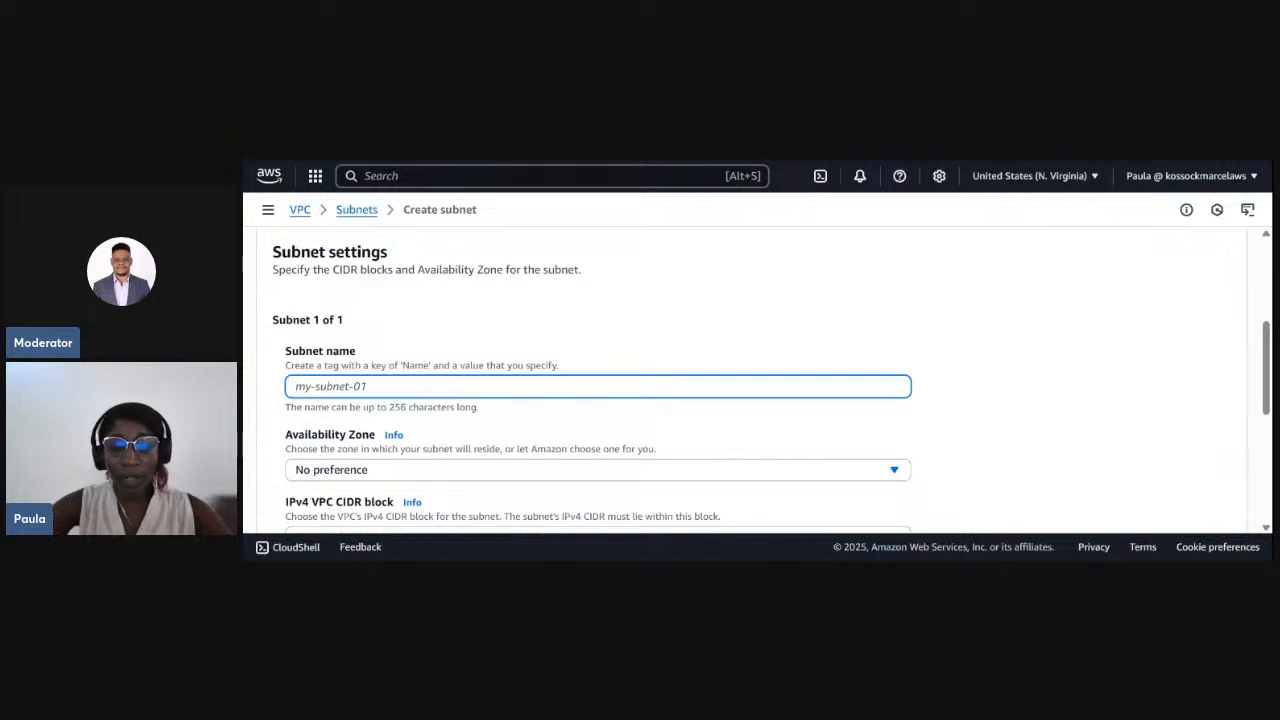
text(Pub)
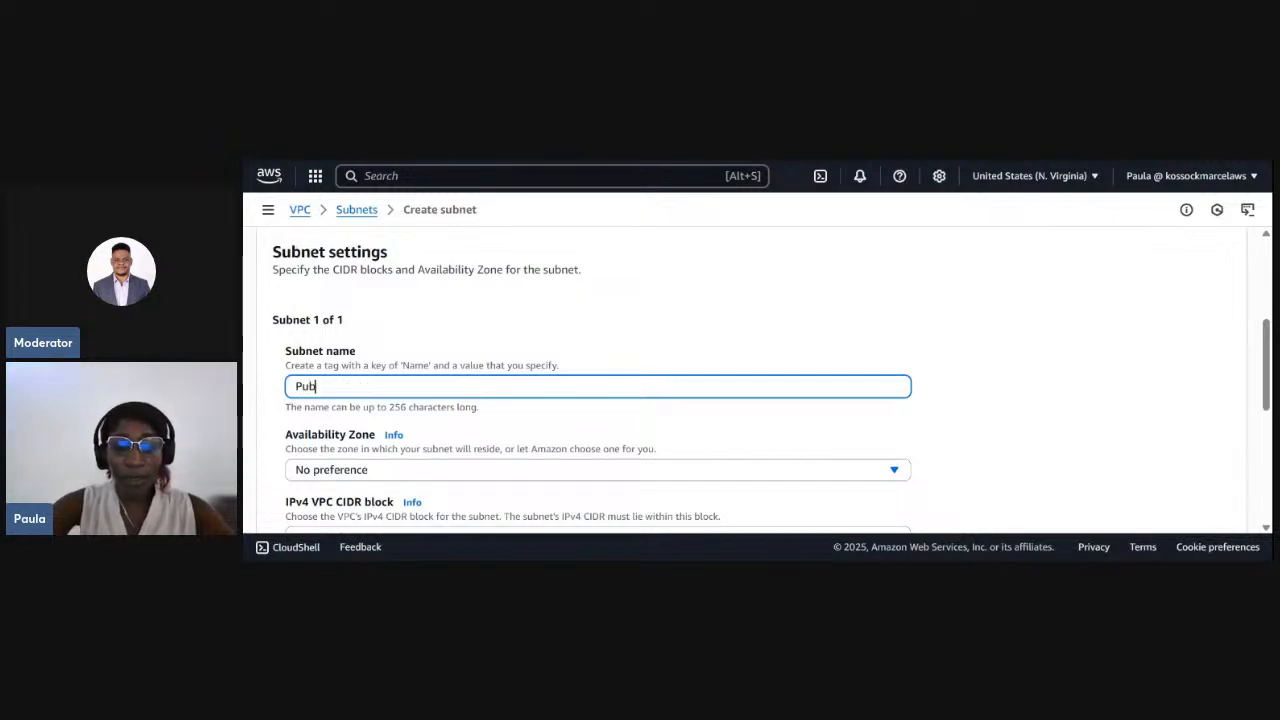
text(lic-tes)
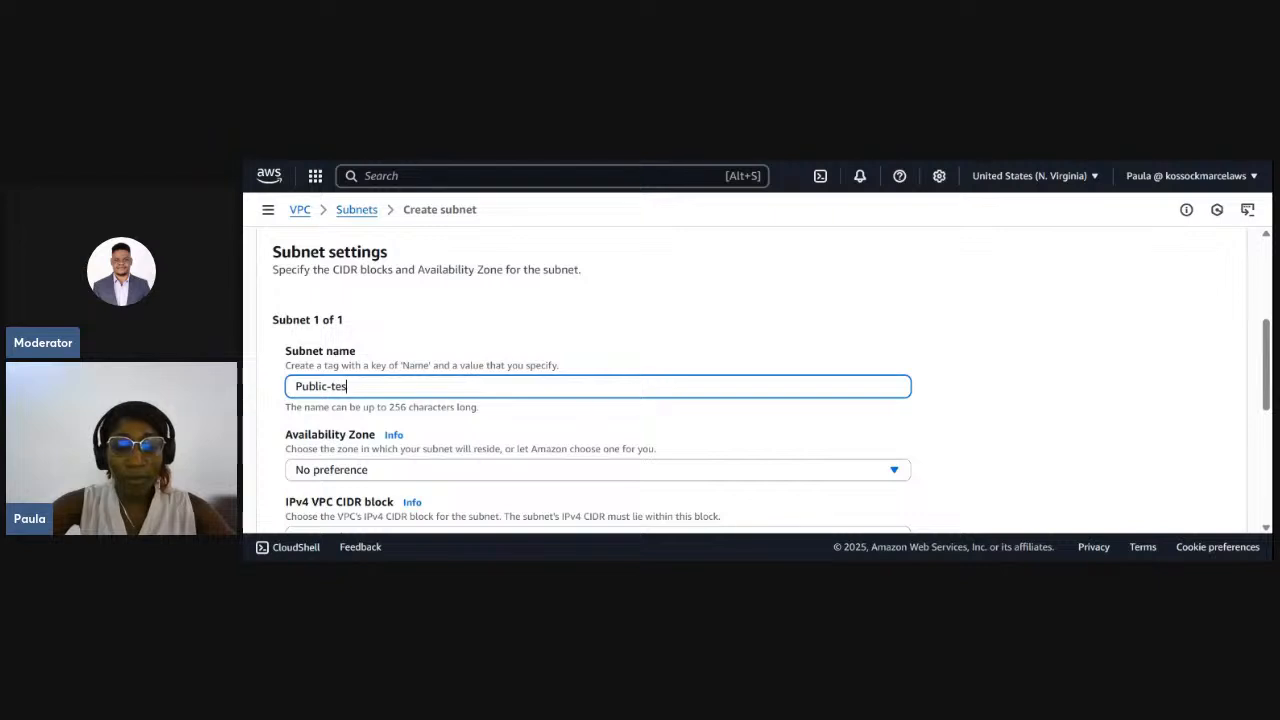
text(t-subnet)
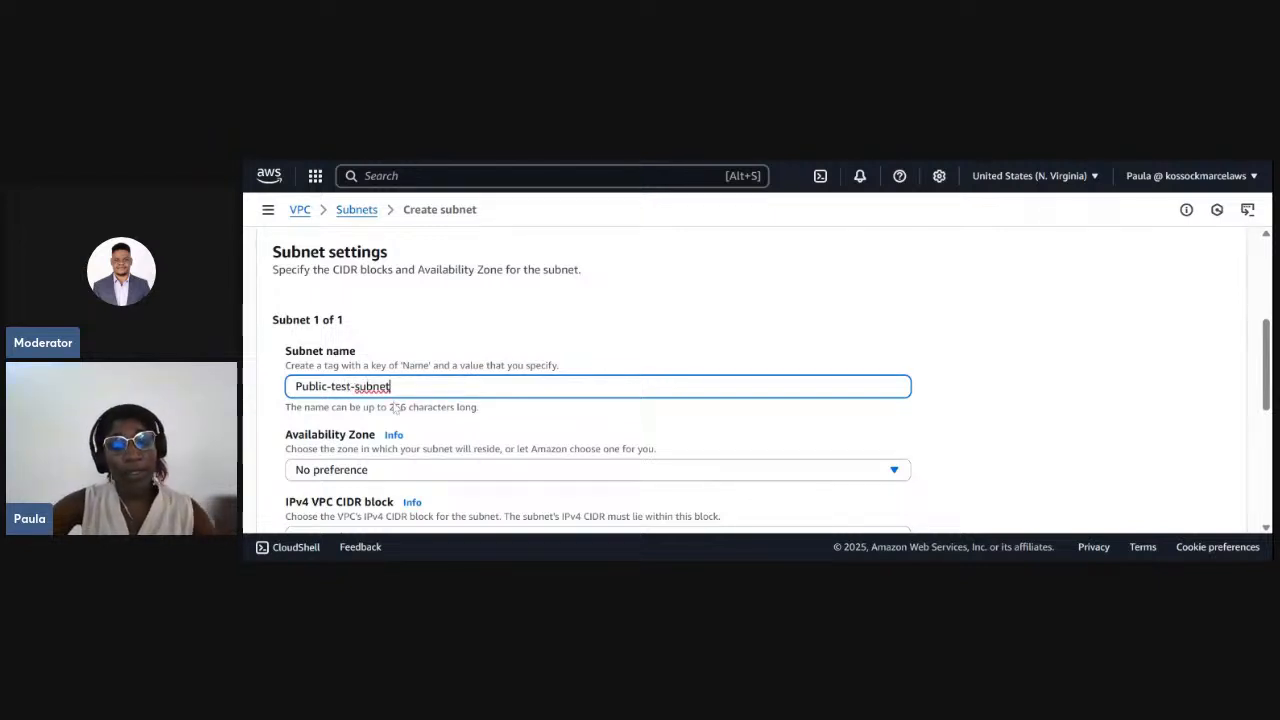
- Set the subnet's Availability Zone to United States (N. Virginia) / us-east-1a
scroll(414, 432, down, 1)
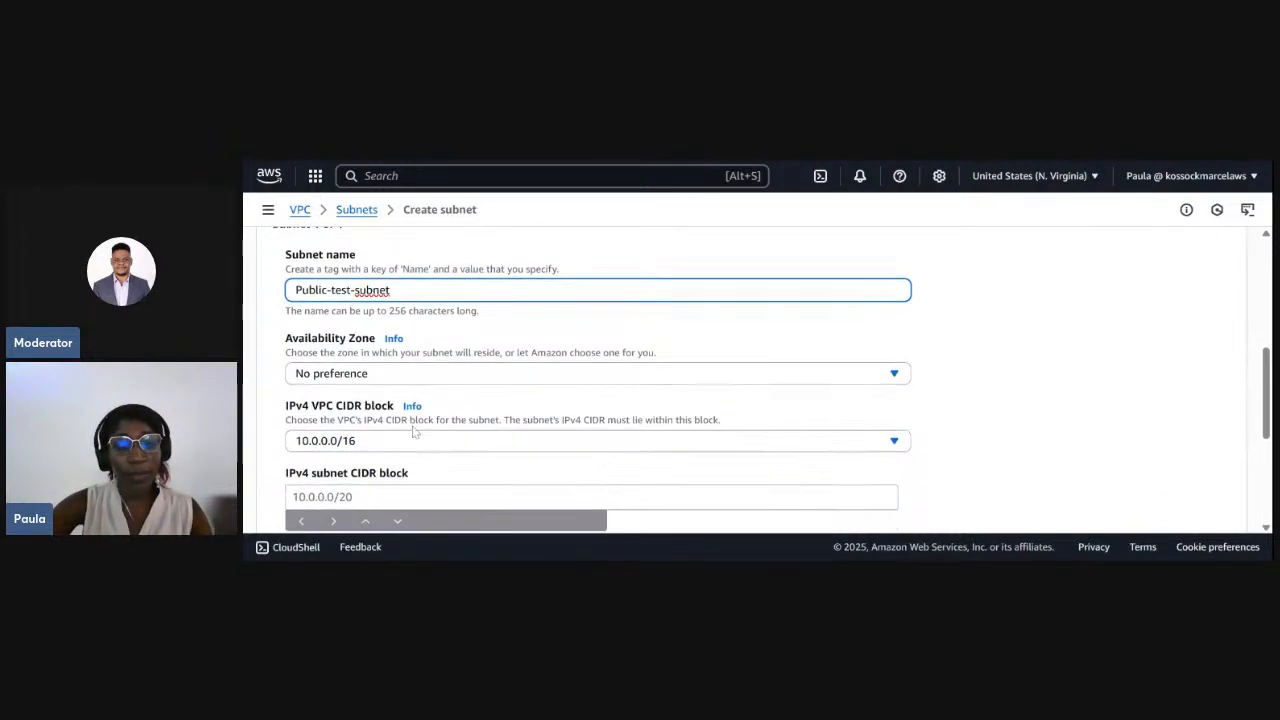
click(428, 375)
scroll(388, 440, down, 1)
scroll(392, 445, up, 1)
click(395, 449)
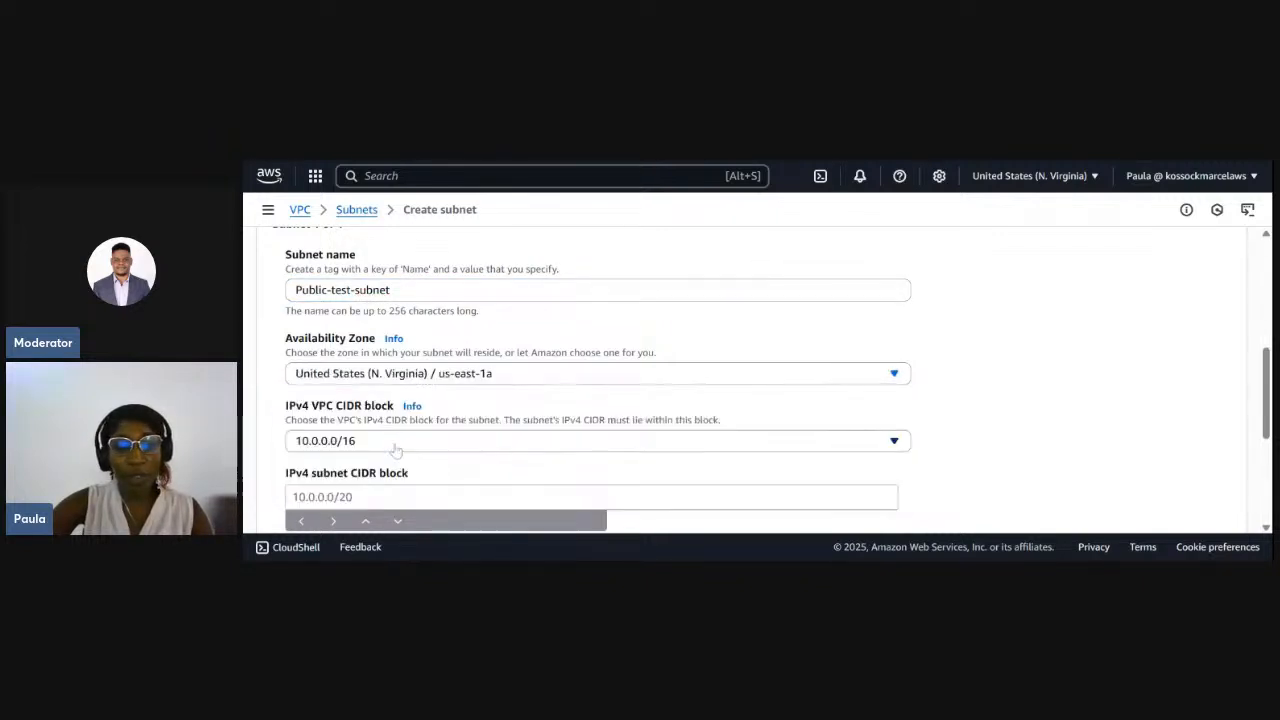
- Check the choices for the subnet's IPv4 VPC CIDR block and keep 10.0.0.0/16
scroll(414, 410, down, 1)
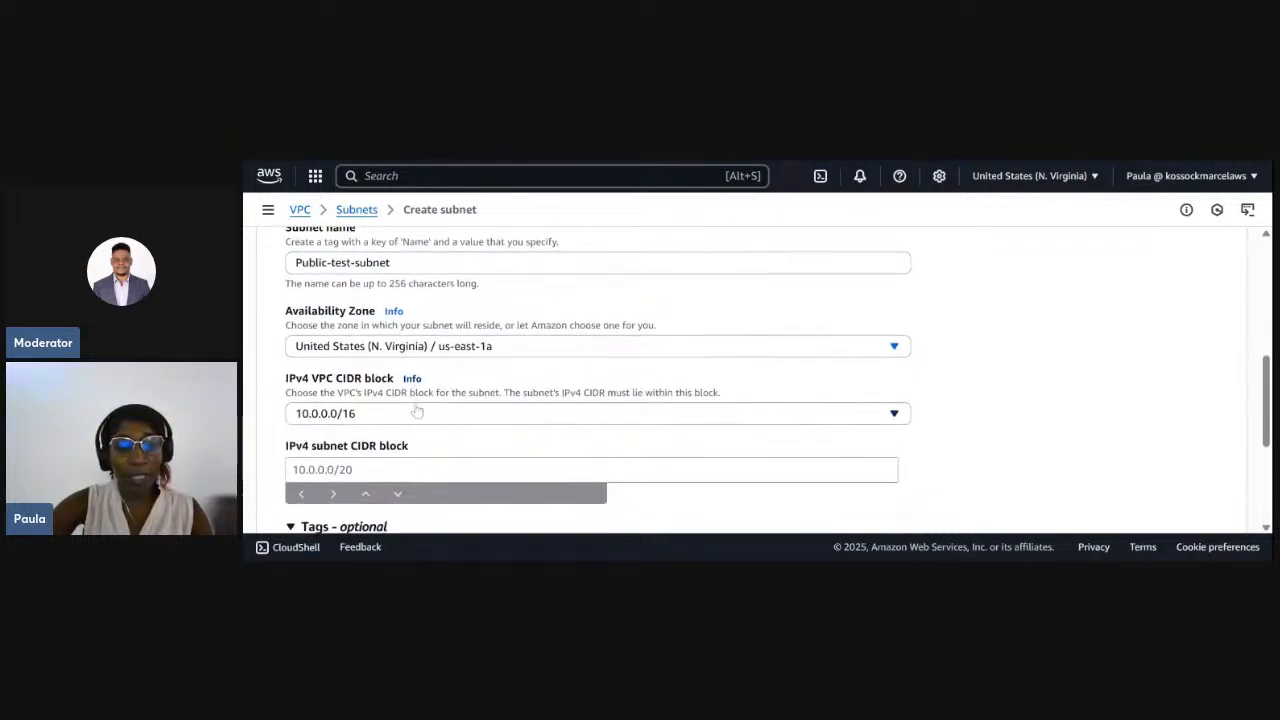
click(382, 400)
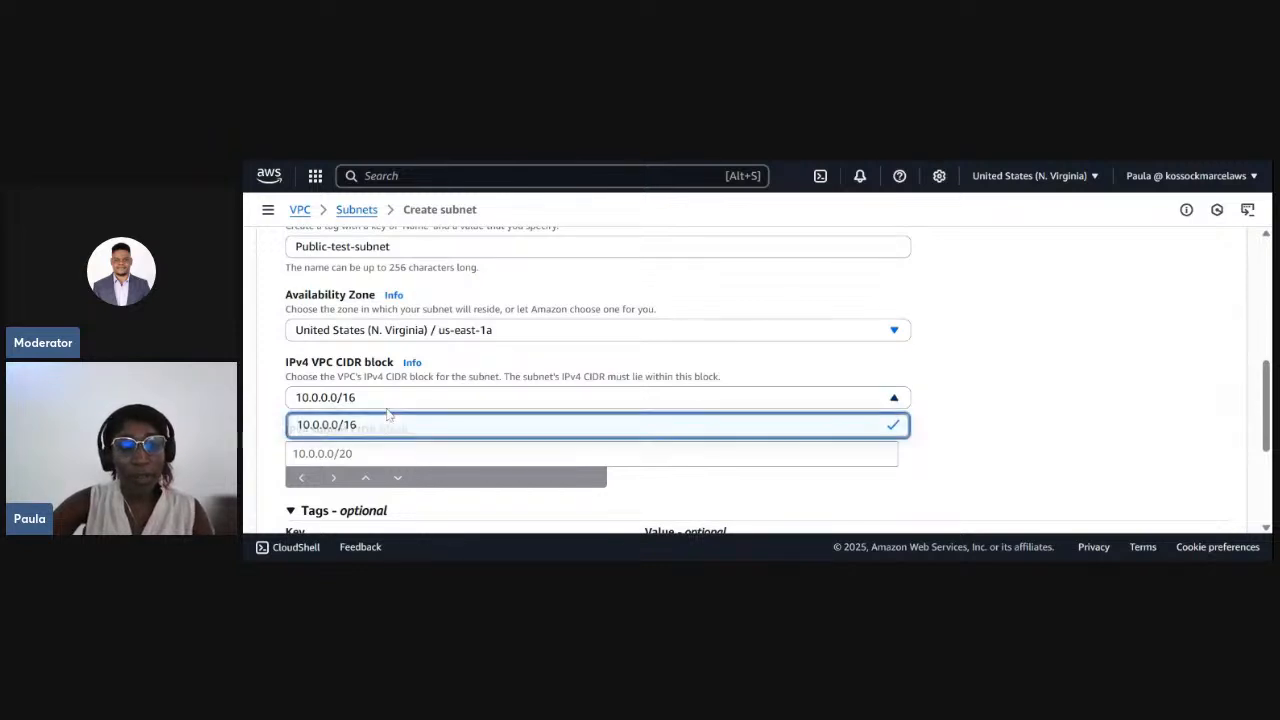
click(372, 410)
- Set the IPv4 subnet CIDR block of the public subnet to 10.0.1.0/24
scroll(372, 418, down, 1)
click(352, 441)
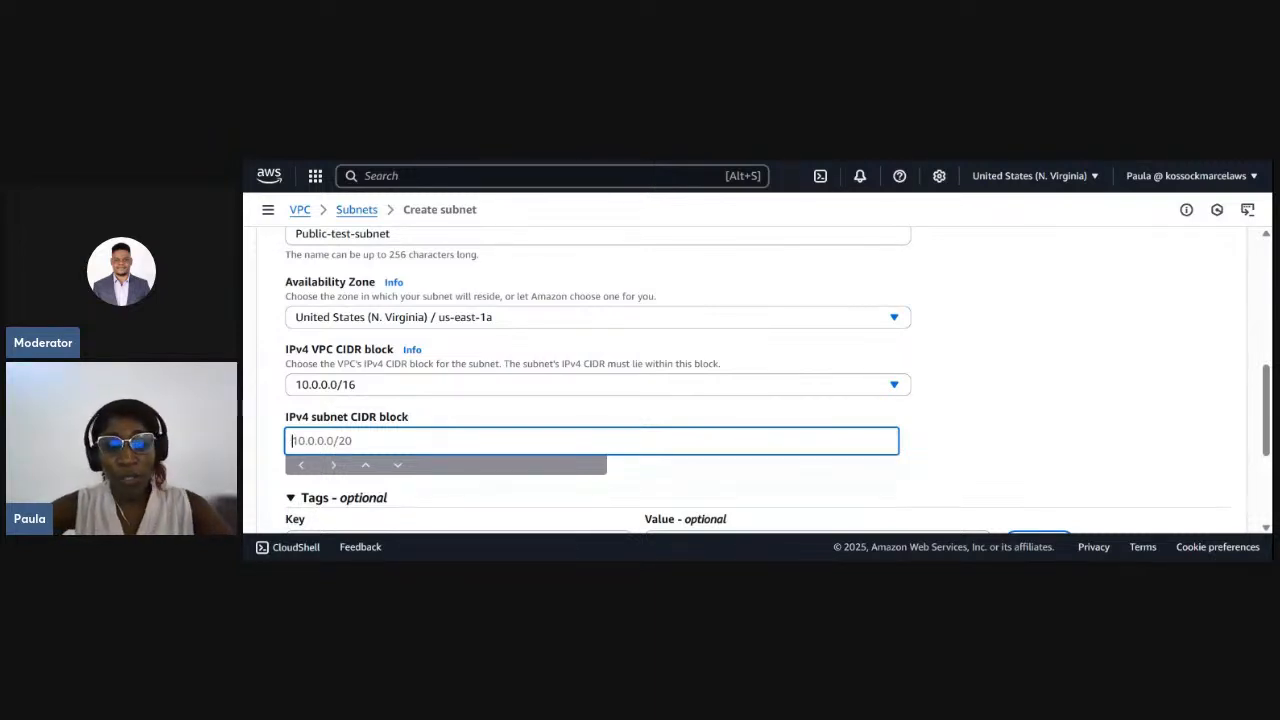
text(10.0.0.0/24)
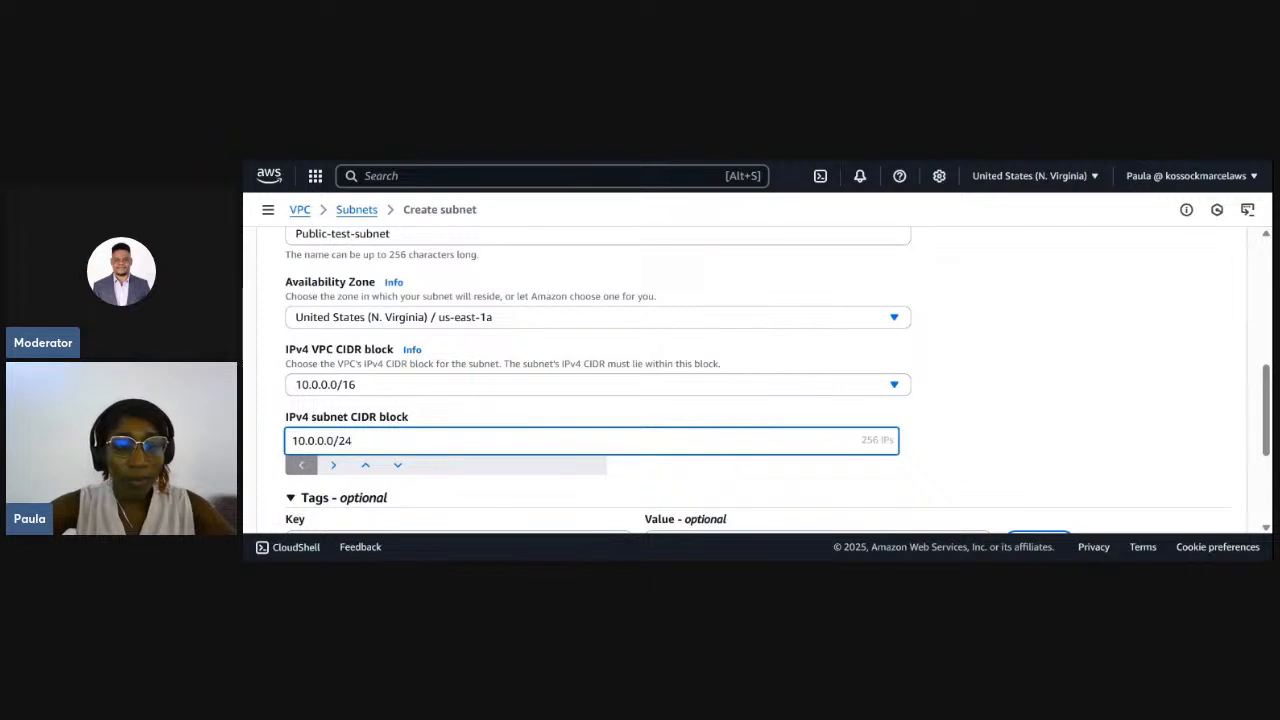
click(324, 441)
key(BackSpace)
text(1)
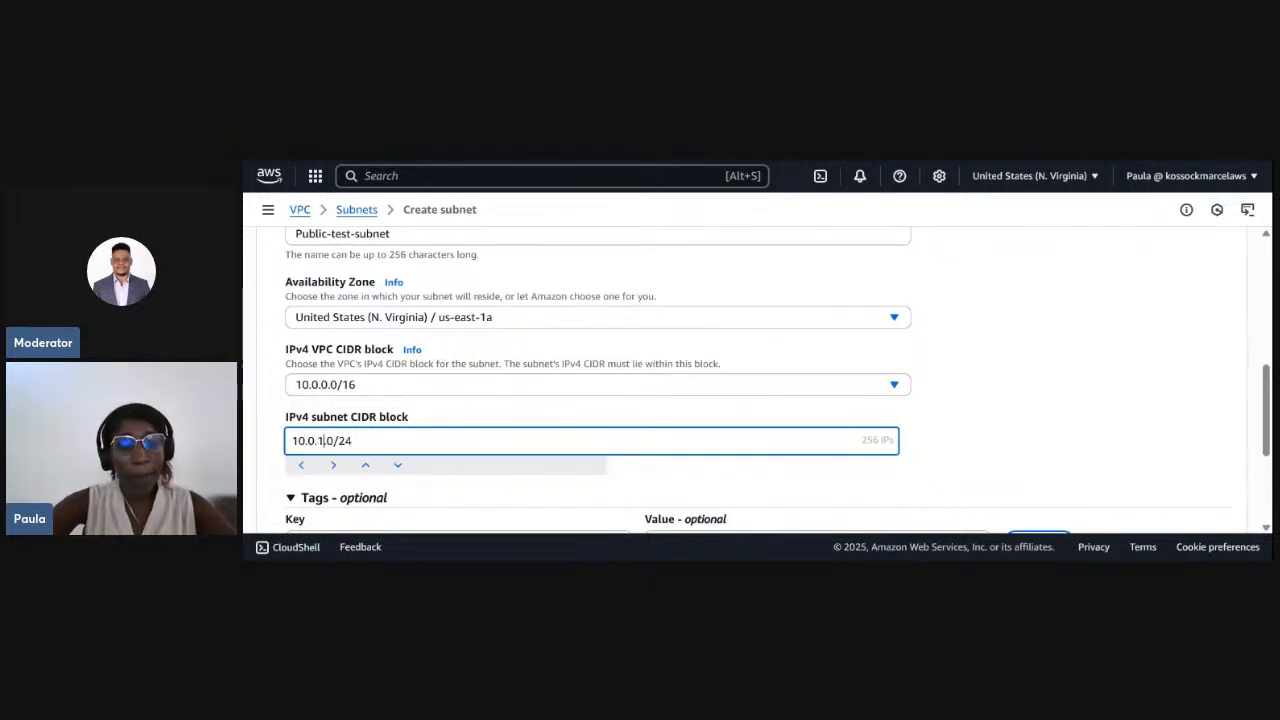
- Enlarge the page display and review the settings entered for the public subnet
key(ctrl+a)
key(ctrl+plus)
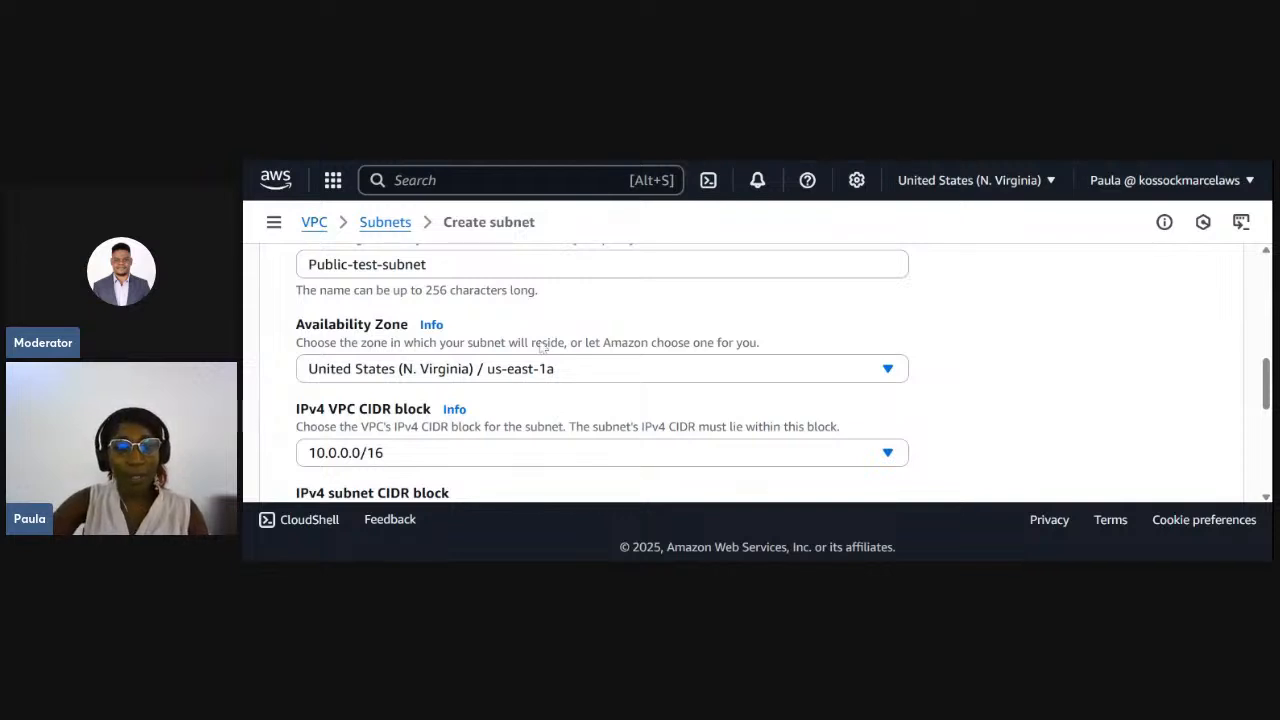
scroll(539, 346, up, 3)
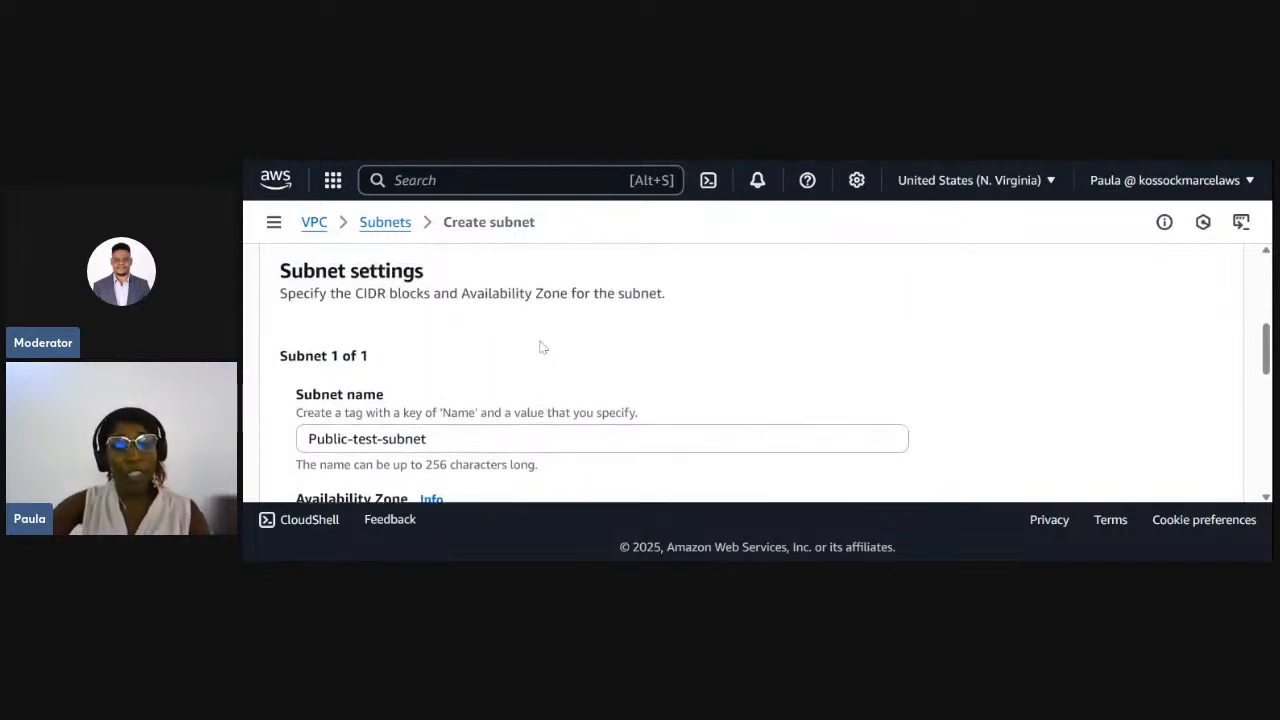
- Review the public subnet's remaining settings and add a second subnet entry to the form
scroll(430, 424, down, 3)
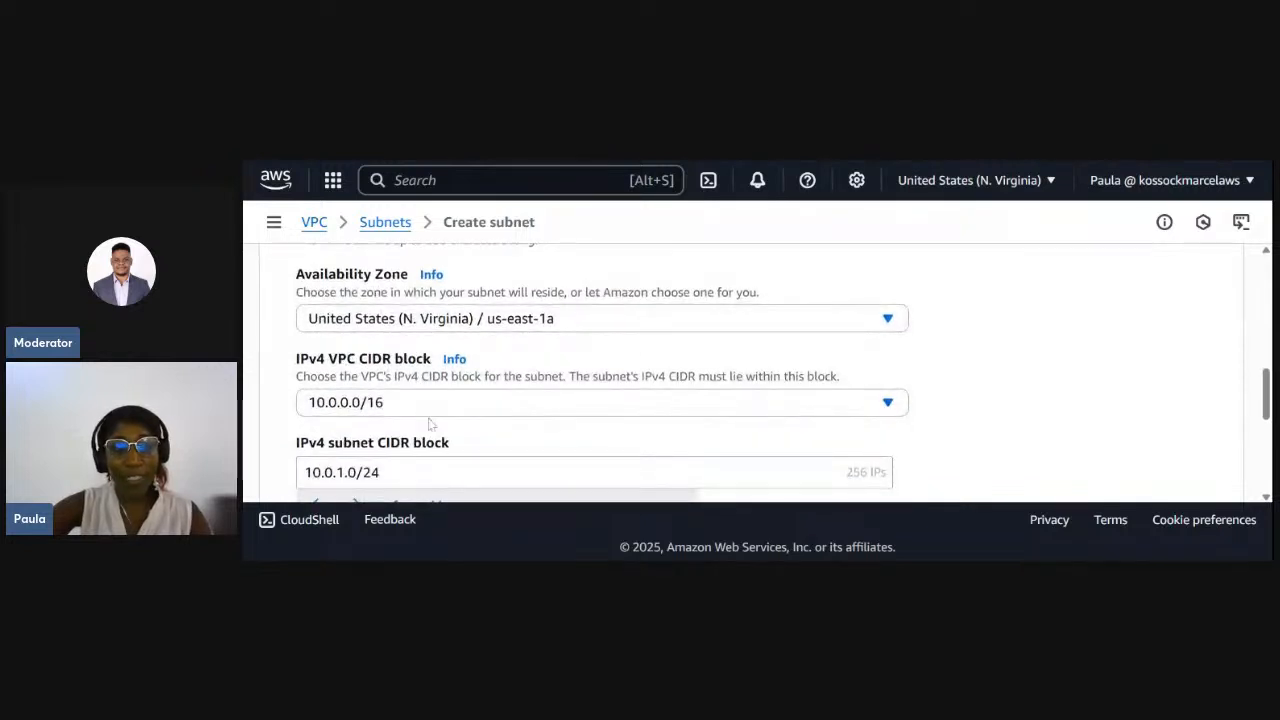
scroll(430, 424, down, 1)
scroll(421, 455, down, 1)
scroll(421, 455, down, 1)
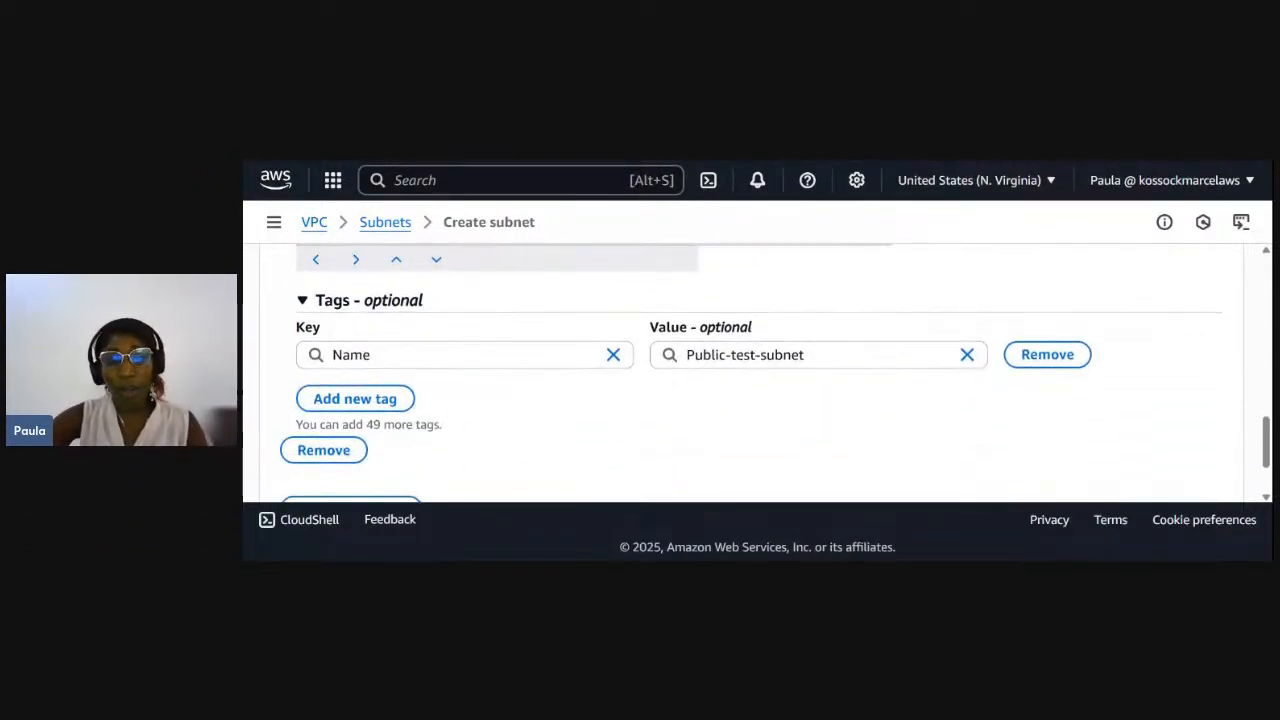
scroll(421, 455, down, 1)
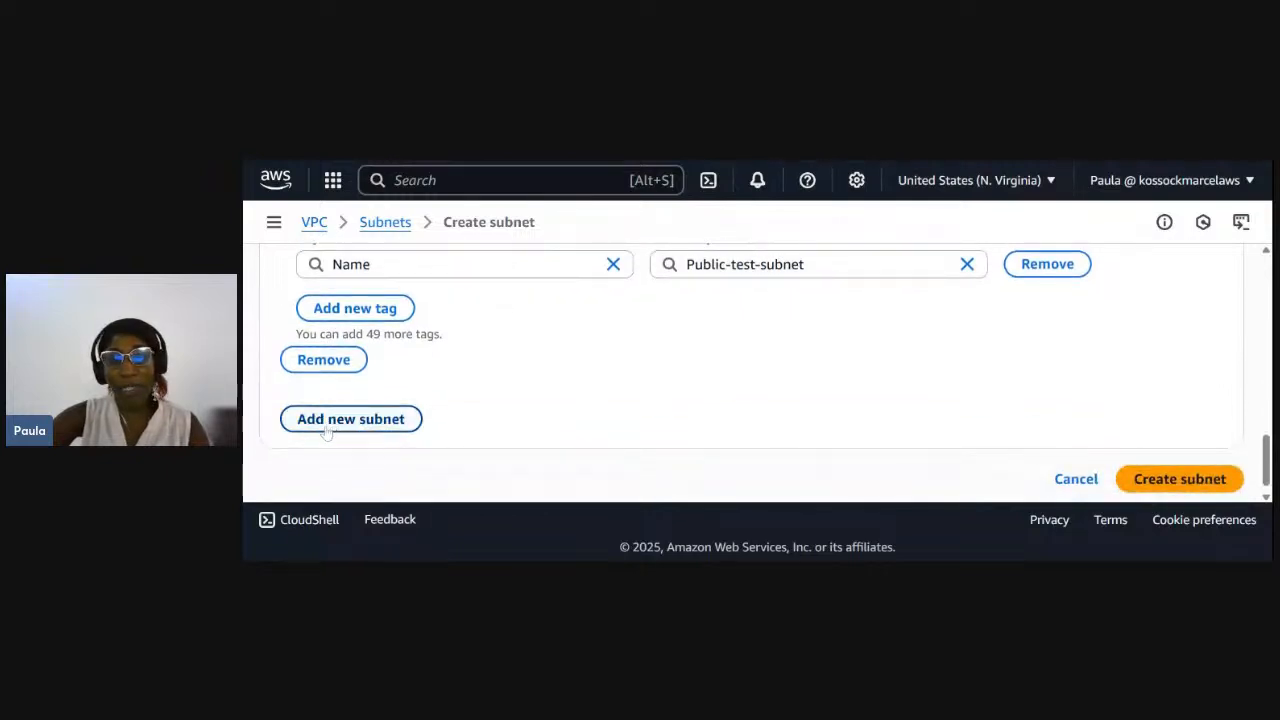
click(322, 420)
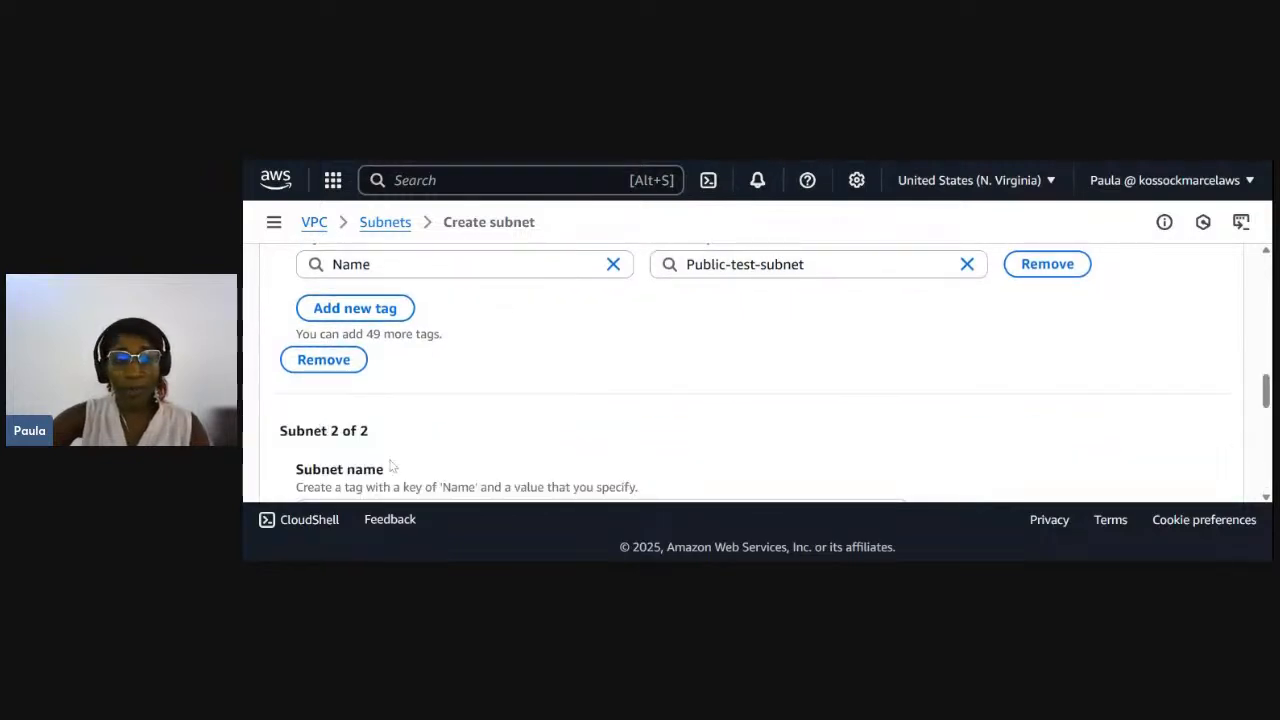
- Name the second subnet Private-test-subnet
scroll(393, 467, down, 2)
scroll(393, 467, down, 1)
click(380, 376)
text(Private)
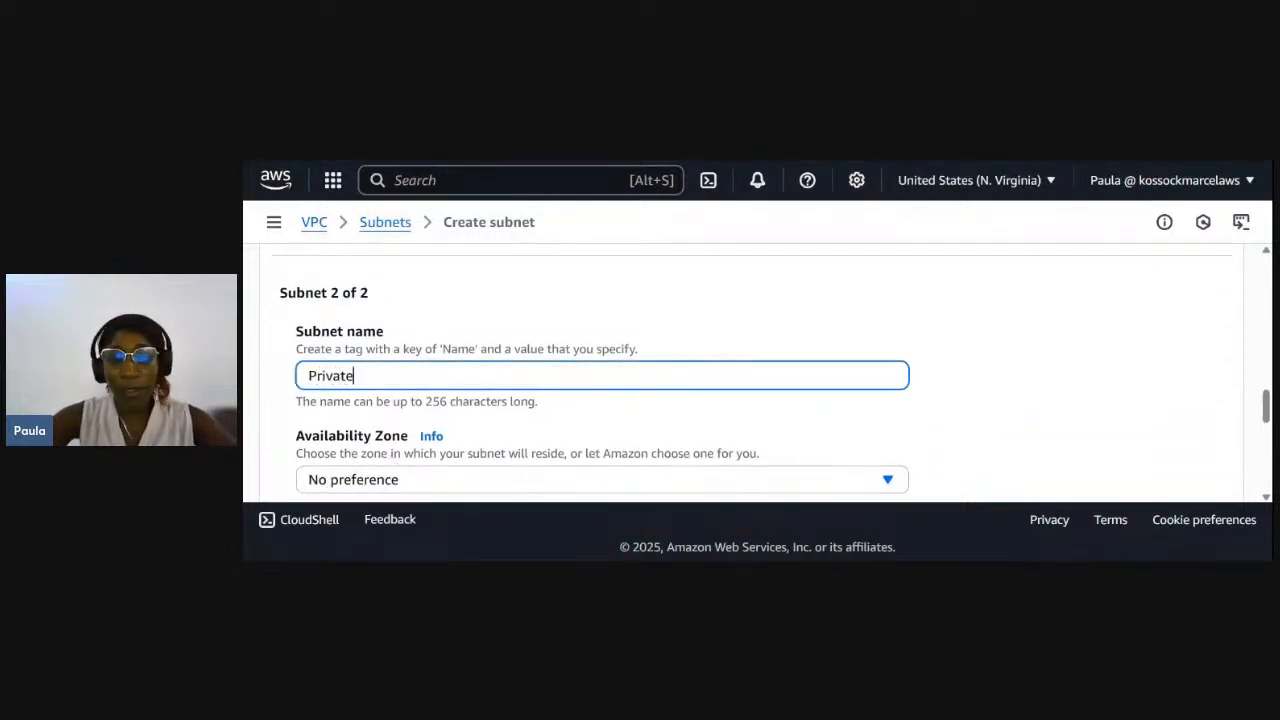
text(-test)
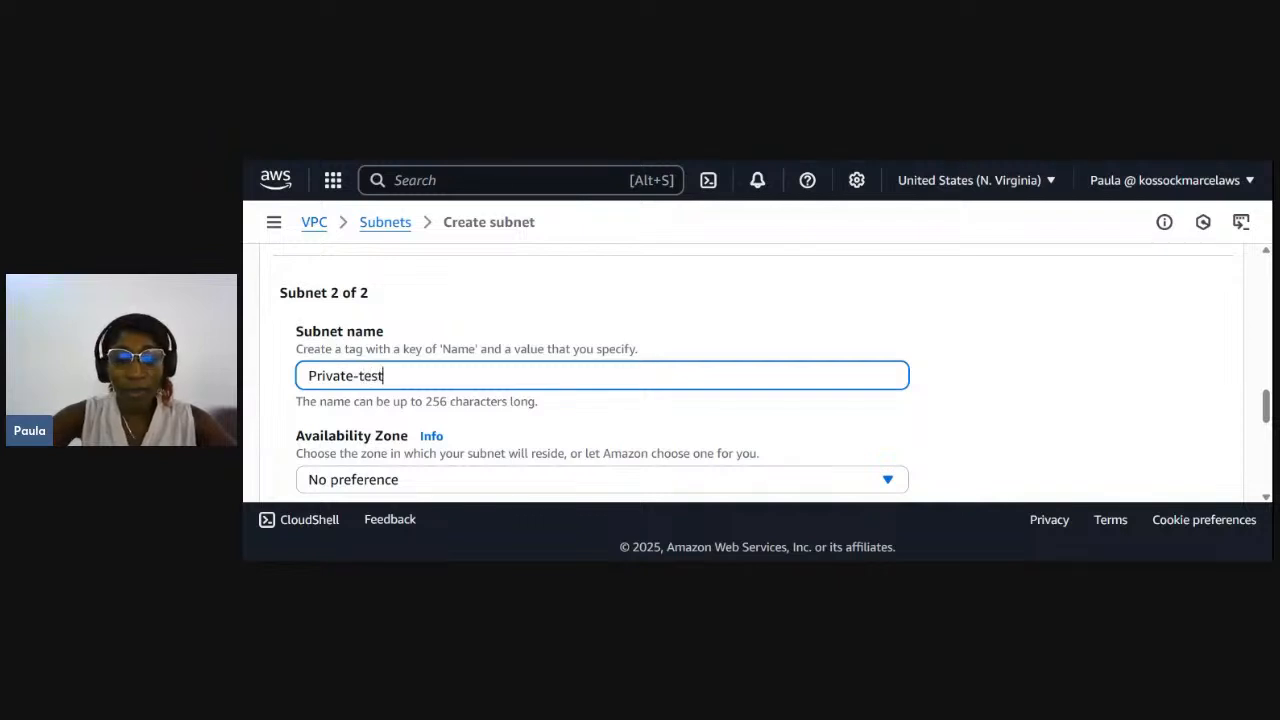
text(-subnet)
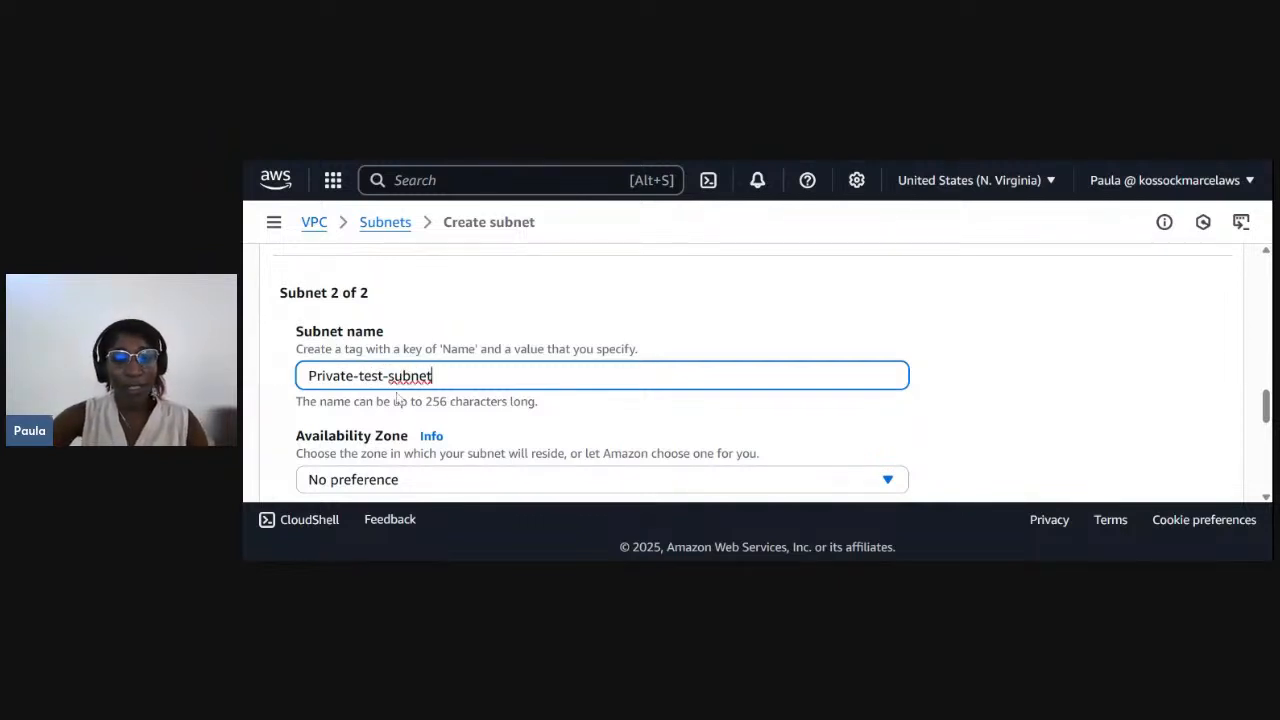
- Set the private subnet's Availability Zone to United States (N. Virginia) / us-east-1a
scroll(400, 400, down, 1)
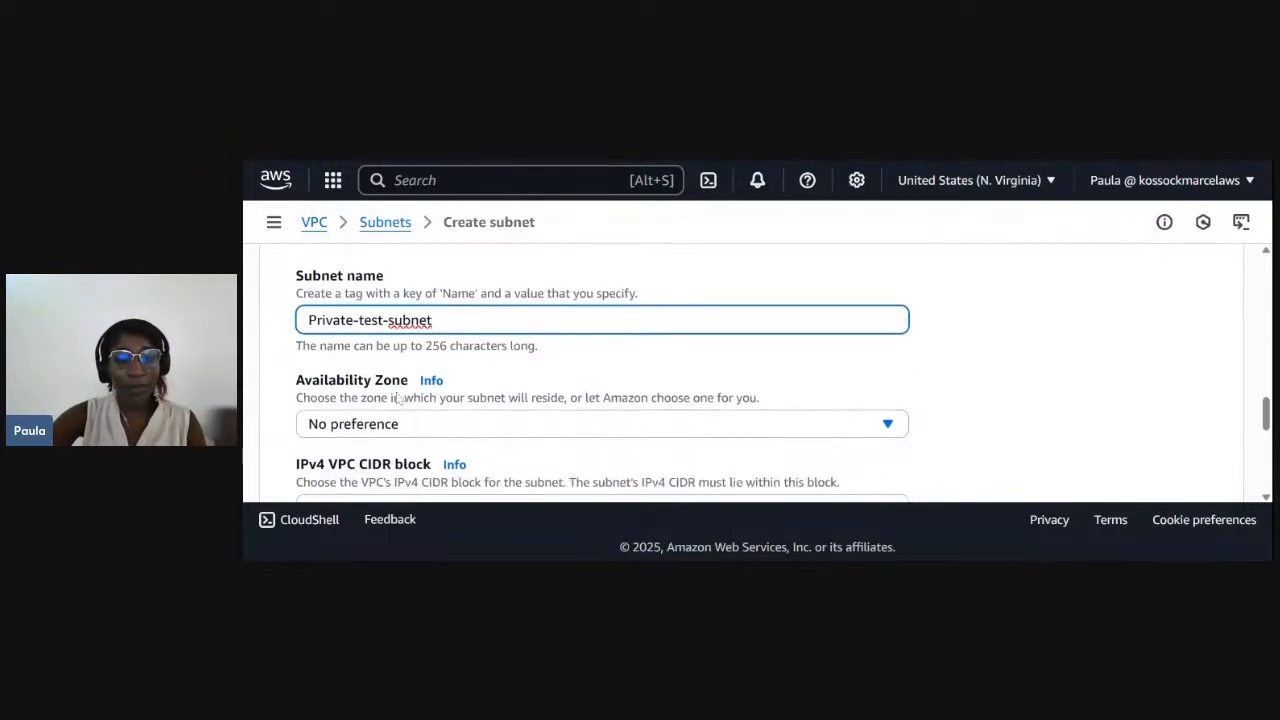
click(408, 408)
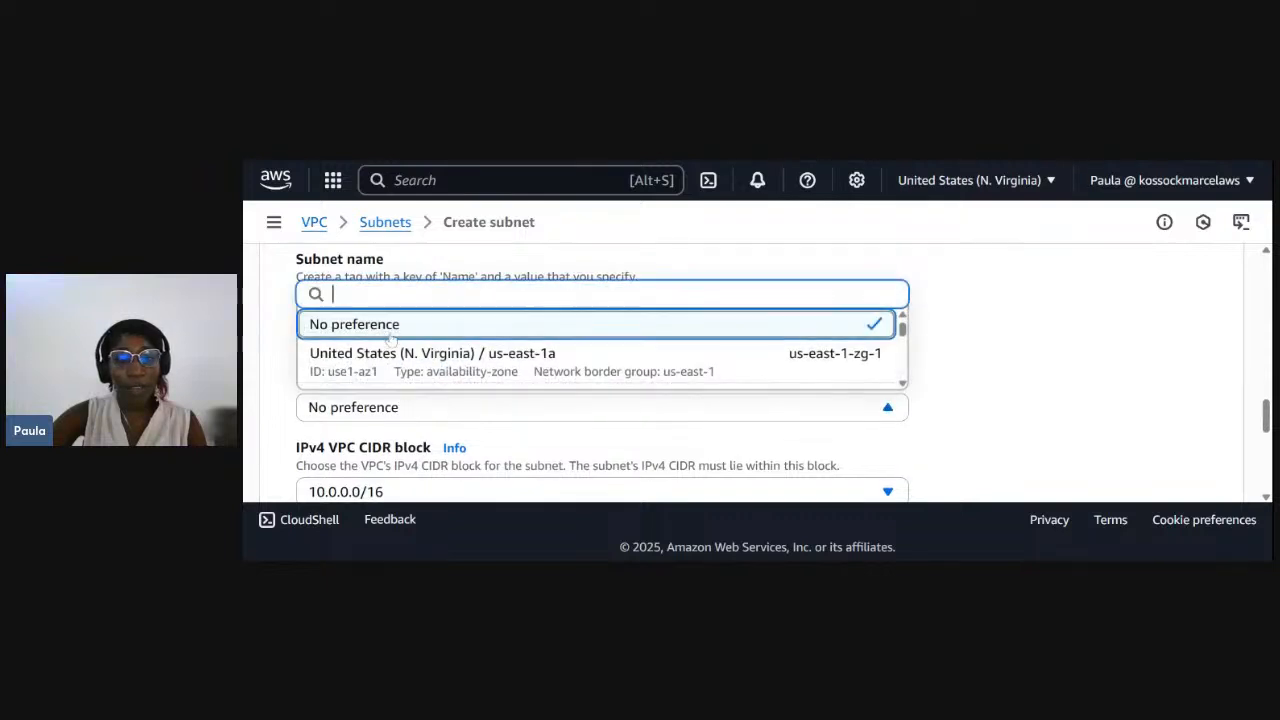
click(404, 360)
- Set the private subnet's IPv4 subnet CIDR block to 10.0.2.0/24
scroll(404, 360, down, 1)
scroll(404, 335, down, 2)
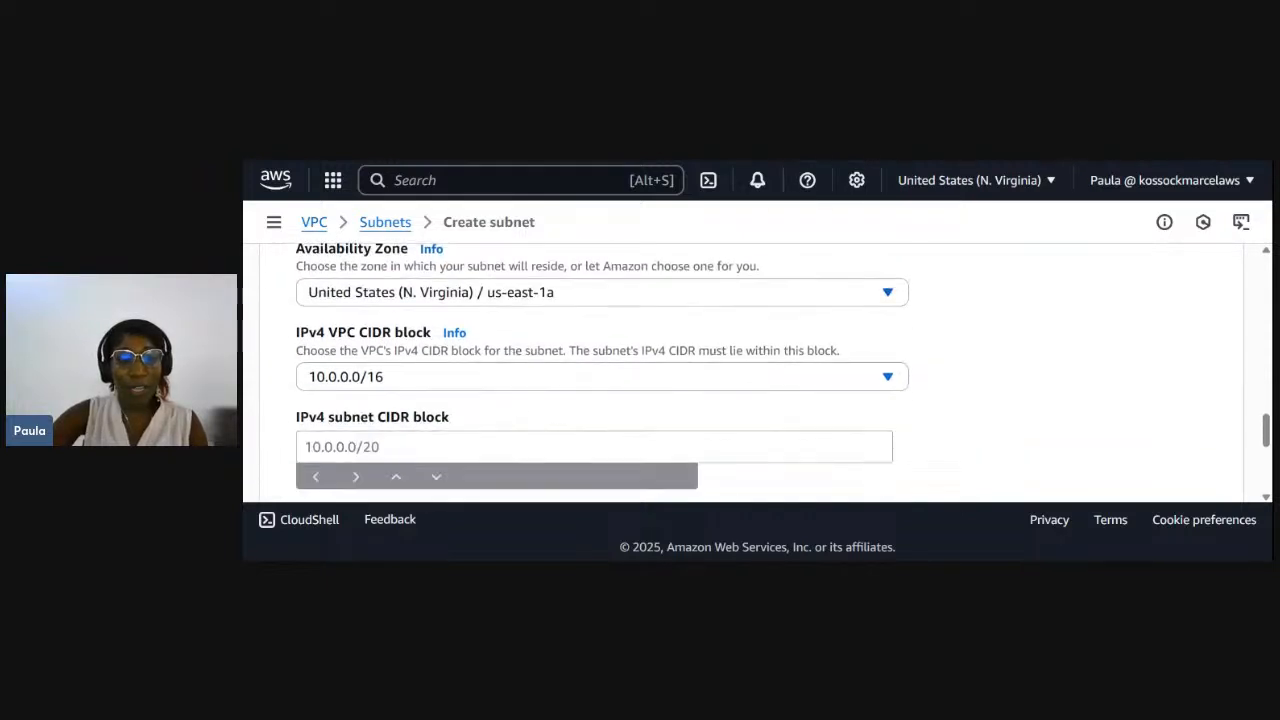
click(404, 413)
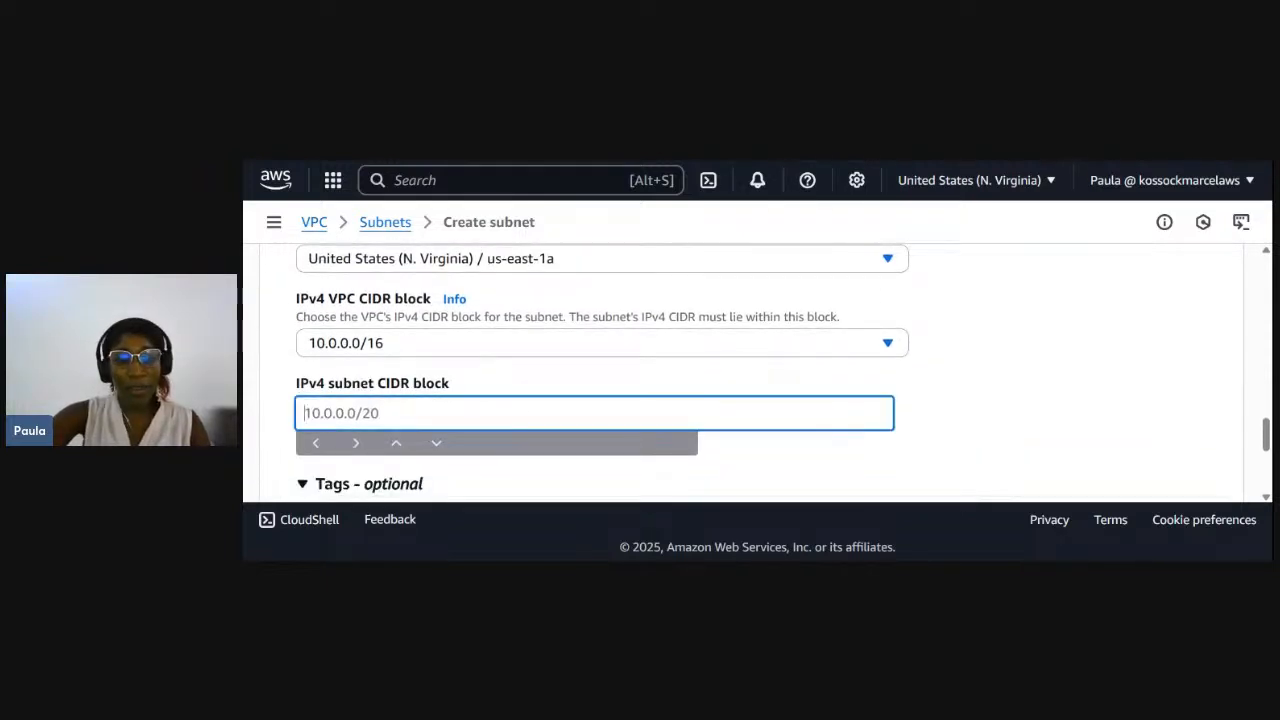
text(10.0.1.0/24)
click(344, 413)
key(BackSpace)
text(2)
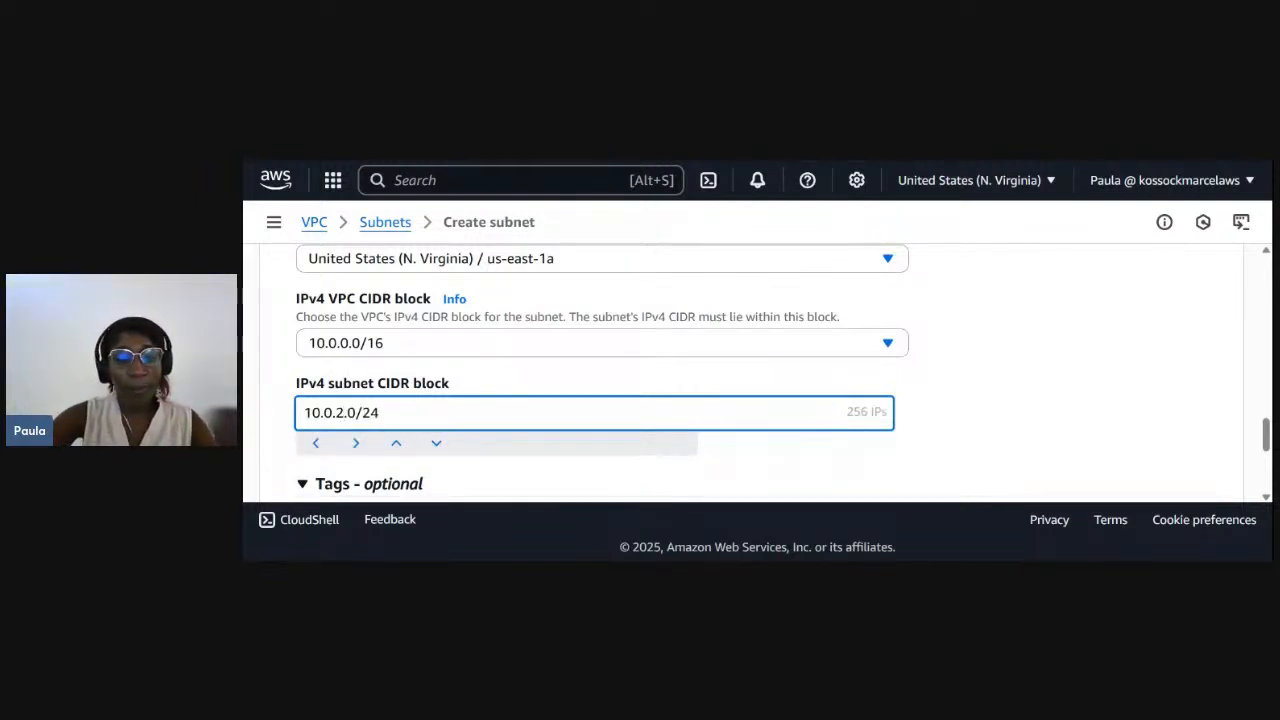
- Check the private subnet's Name tag and create both subnets
scroll(421, 456, down, 2)
scroll(421, 456, down, 3)
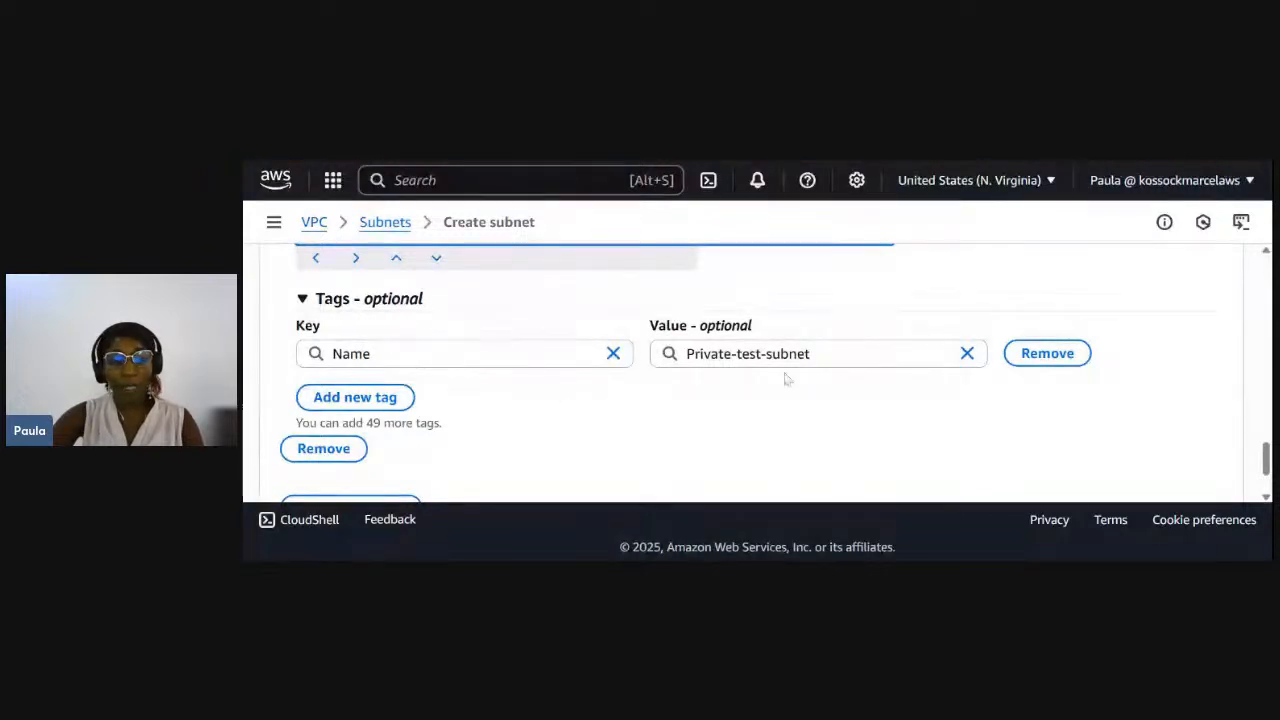
scroll(700, 408, down, 1)
scroll(700, 408, down, 2)
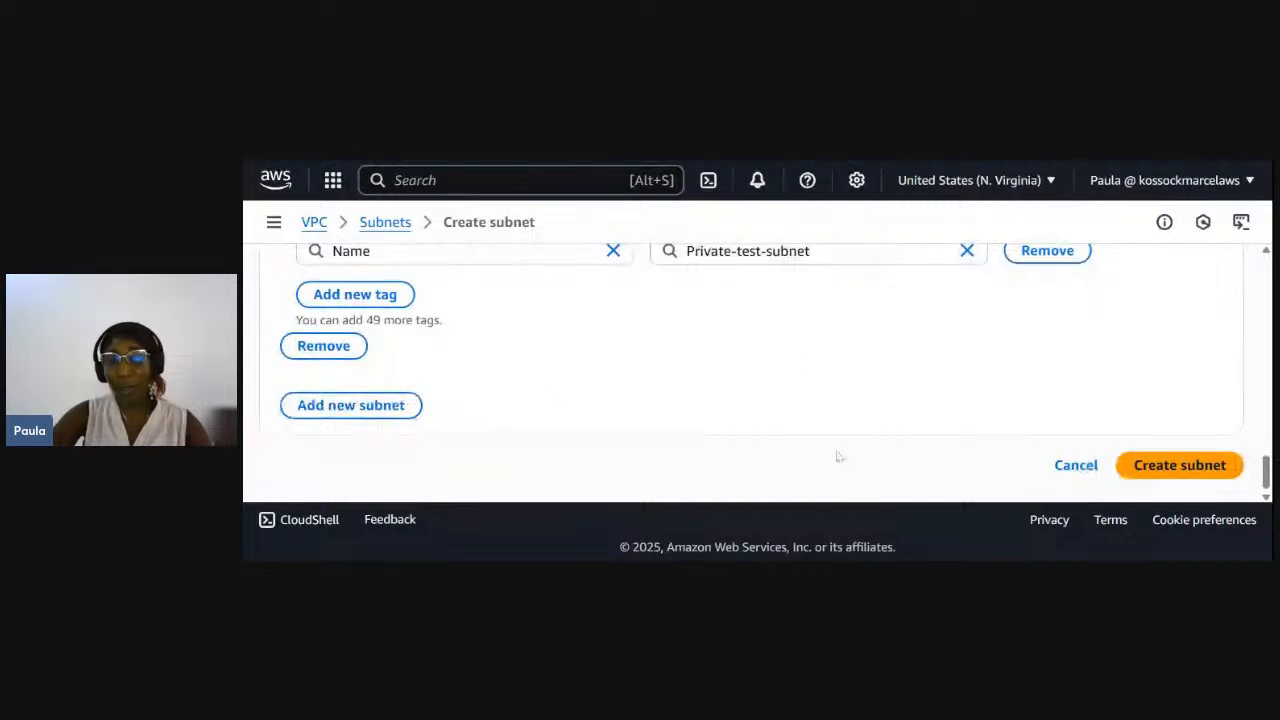
click(1184, 470)
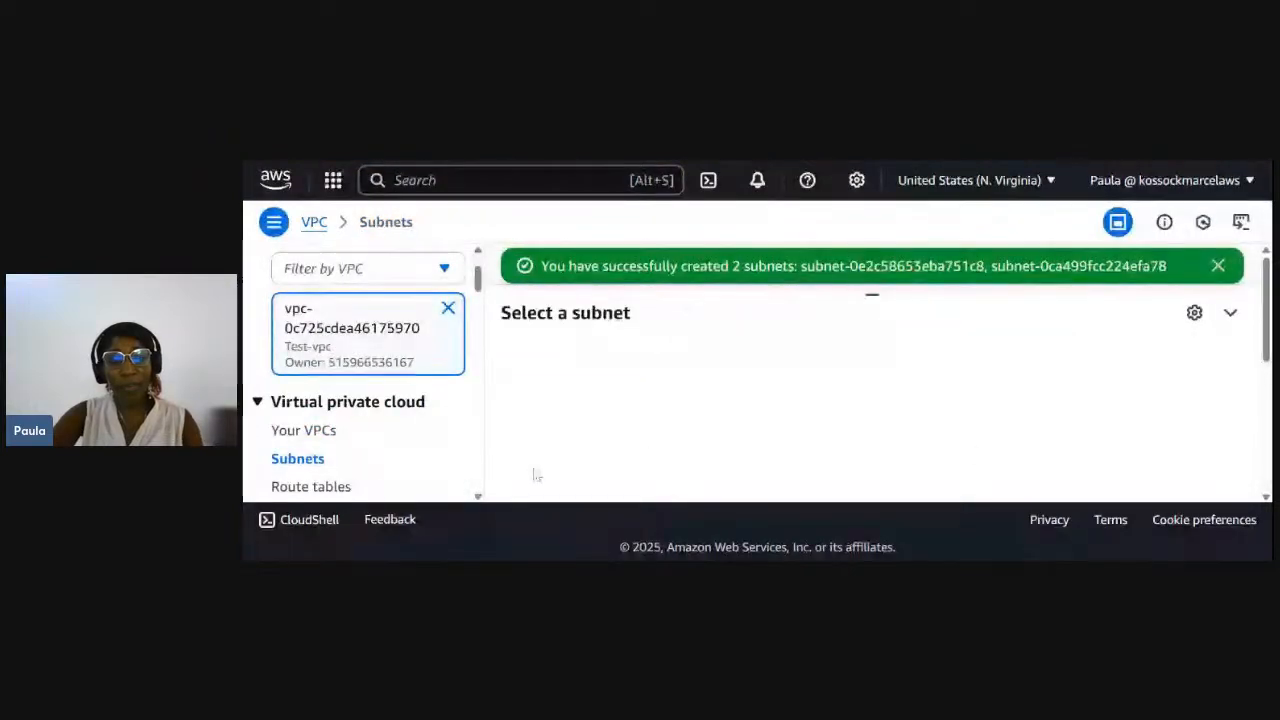
- Dismiss the creation notice and refresh the list of subnets
scroll(339, 463, up, 2)
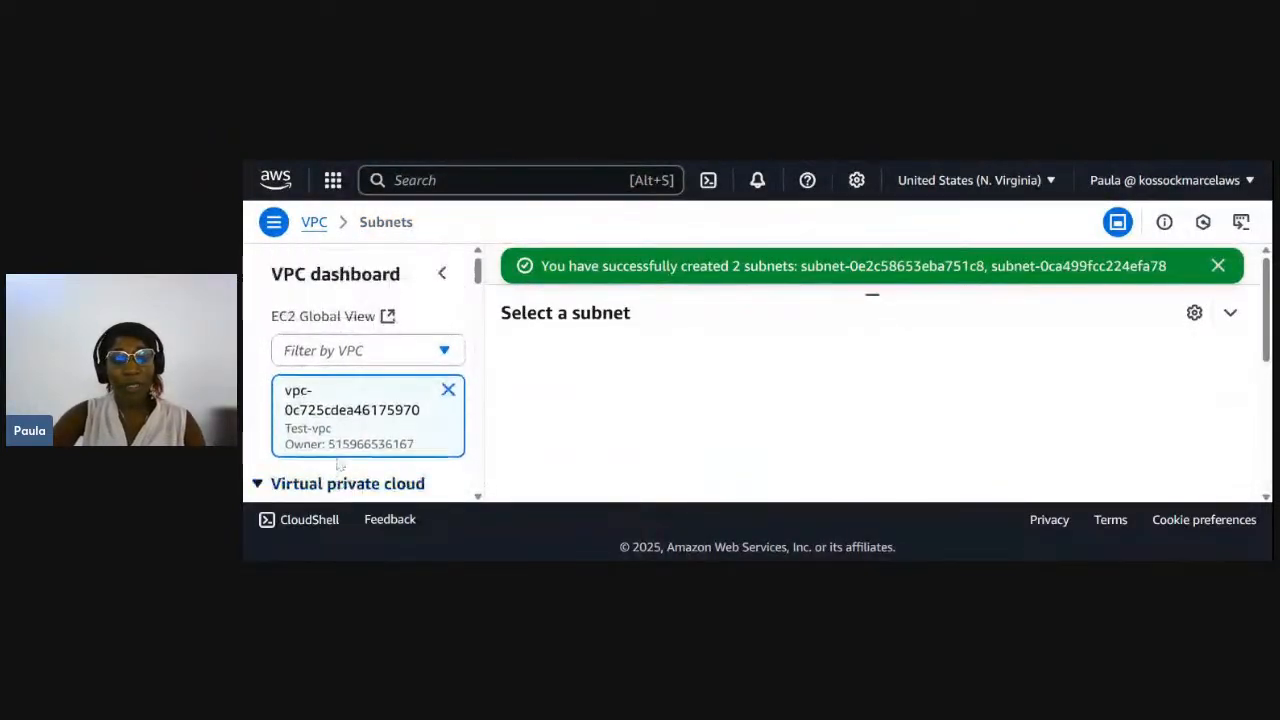
scroll(305, 470, down, 3)
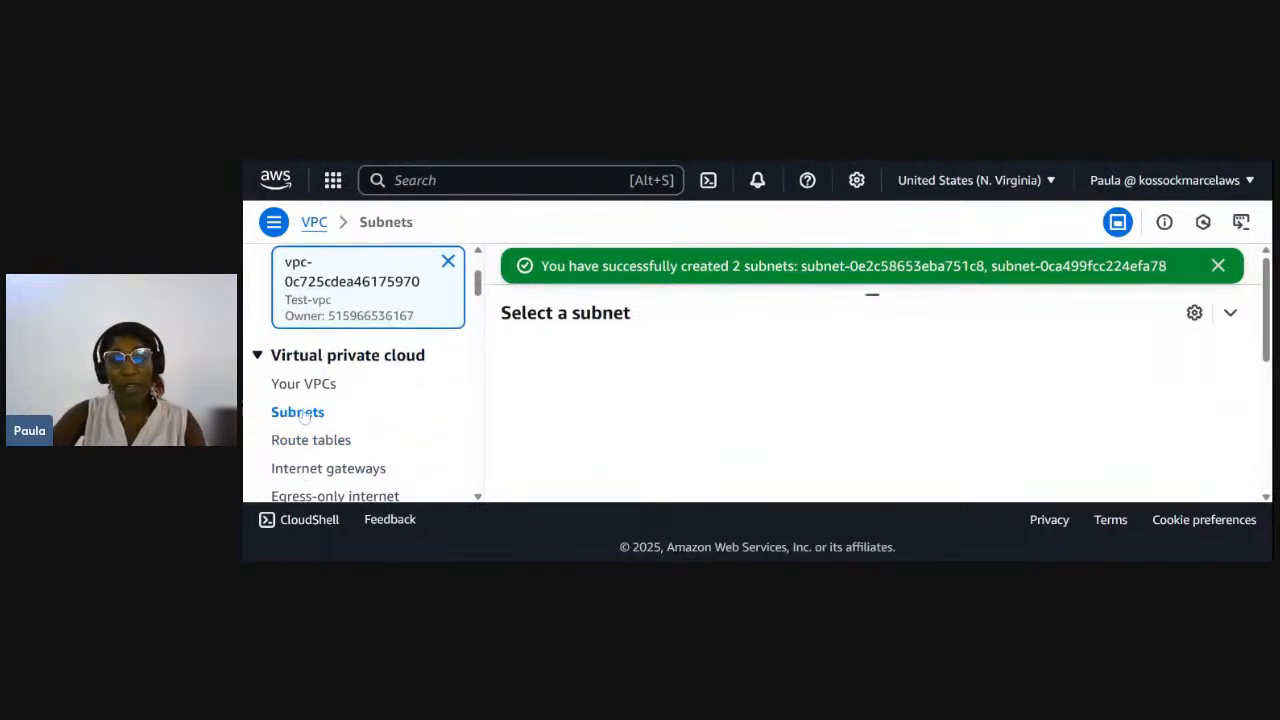
click(1218, 265)
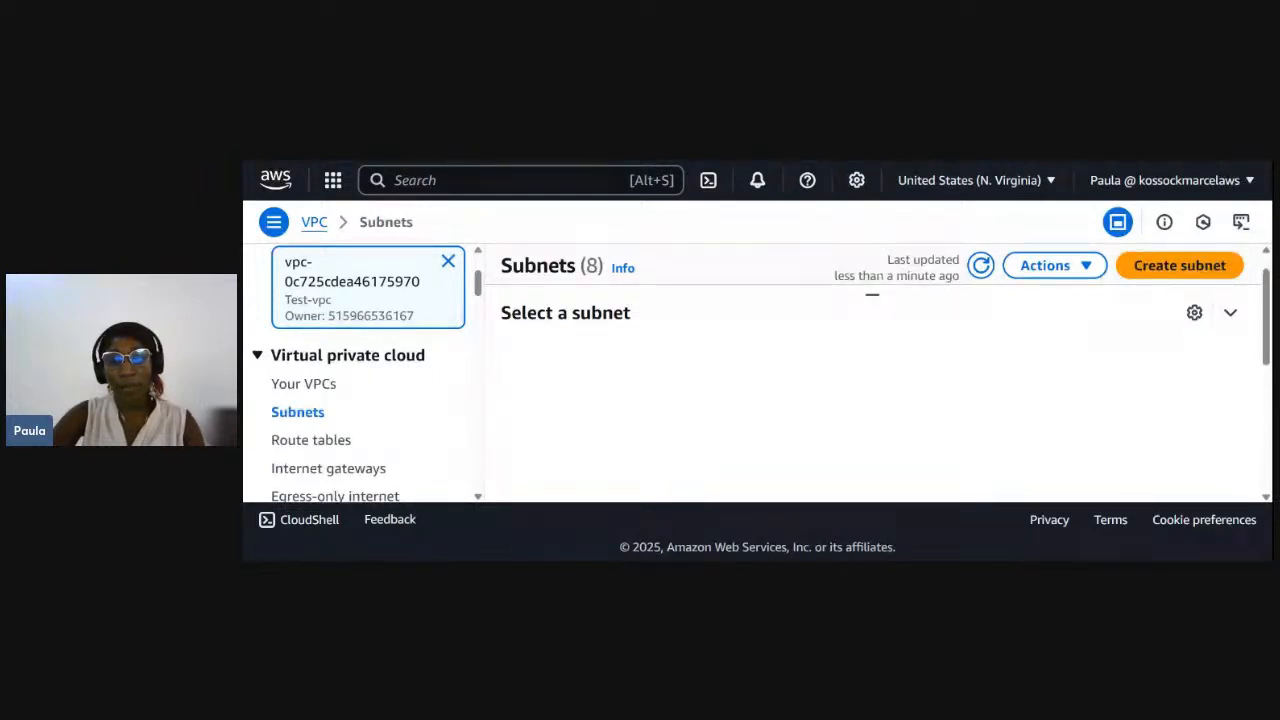
click(983, 266)
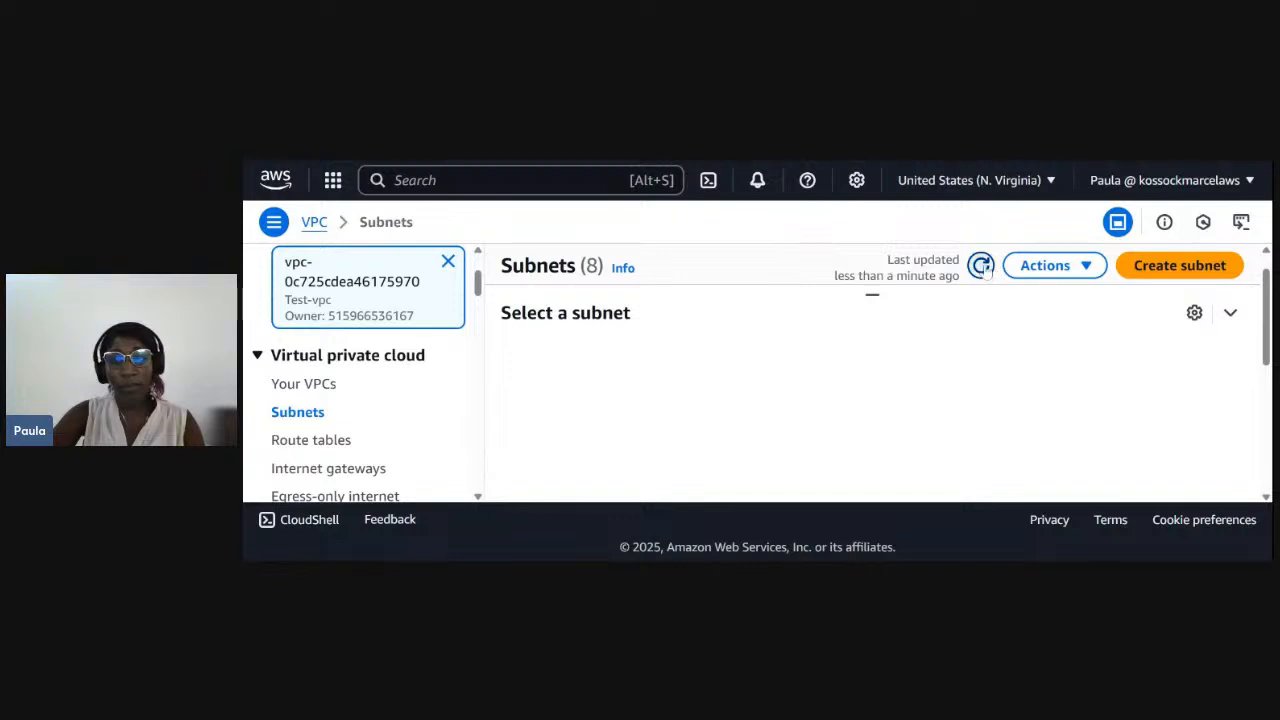
- Shrink the subnet details pane to give the subnet list more room and look through the list
scroll(775, 404, down, 5)
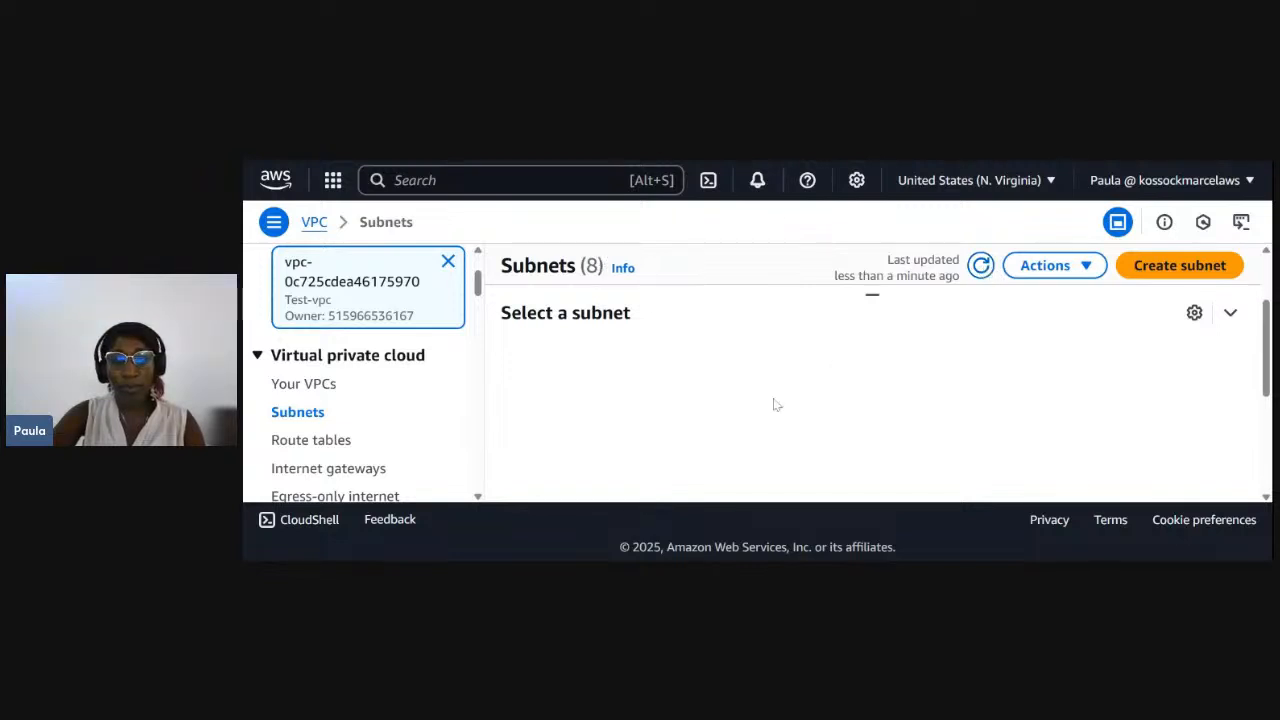
scroll(775, 404, down, 3)
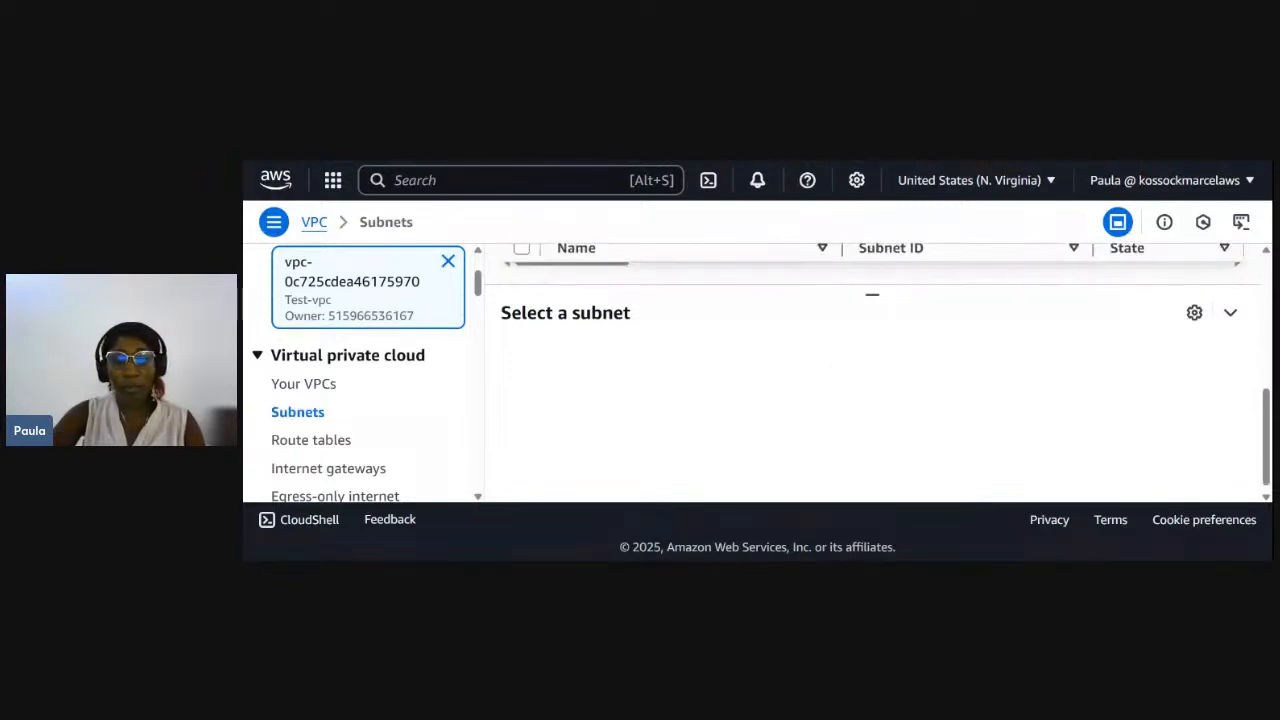
drag(871, 289, 877, 440)
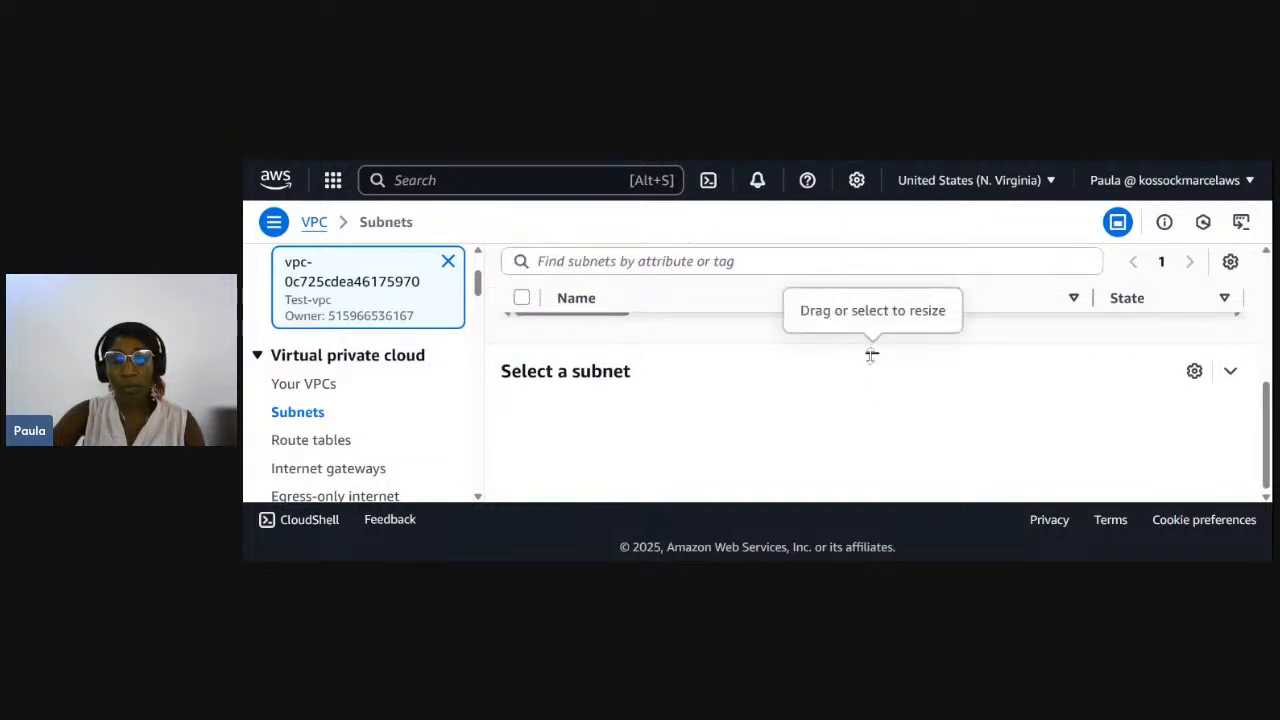
scroll(786, 318, up, 1)
scroll(783, 340, down, 1)
scroll(783, 340, up, 1)
scroll(783, 340, down, 1)
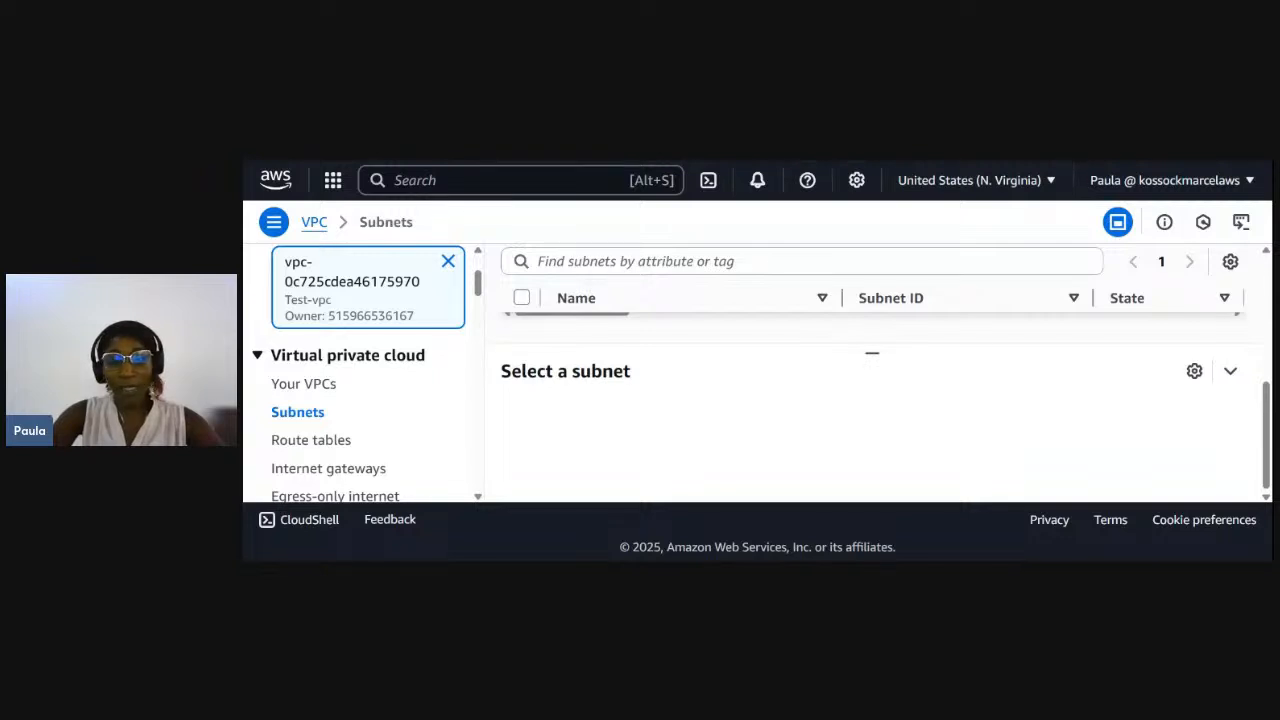
key(alt+Tab)
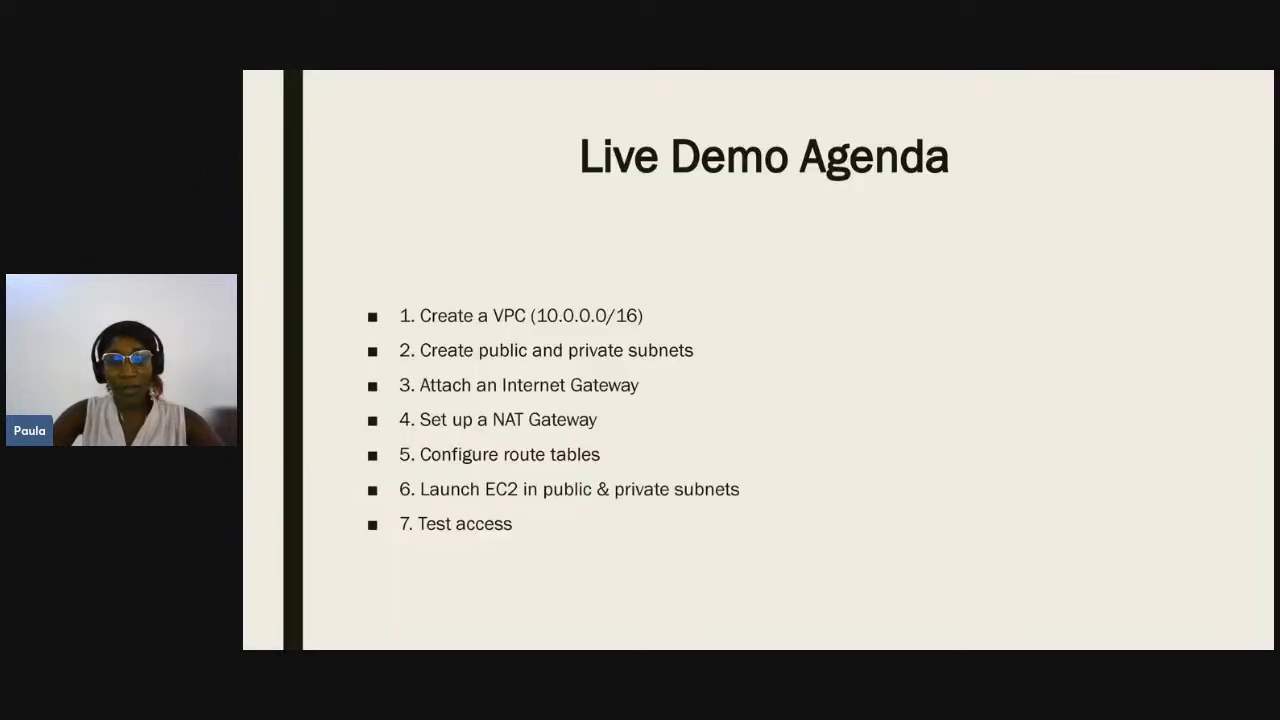
key(Left)
key(Left)
key(Left)
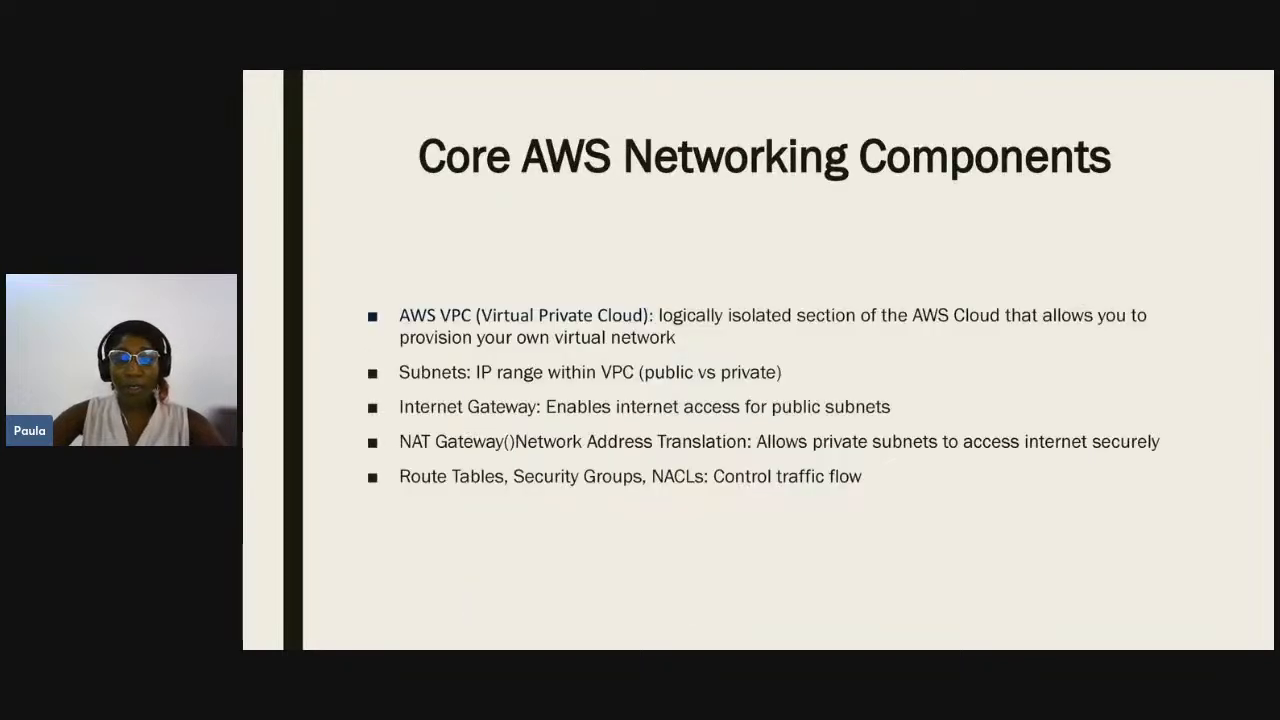
key(Right)
key(Right)
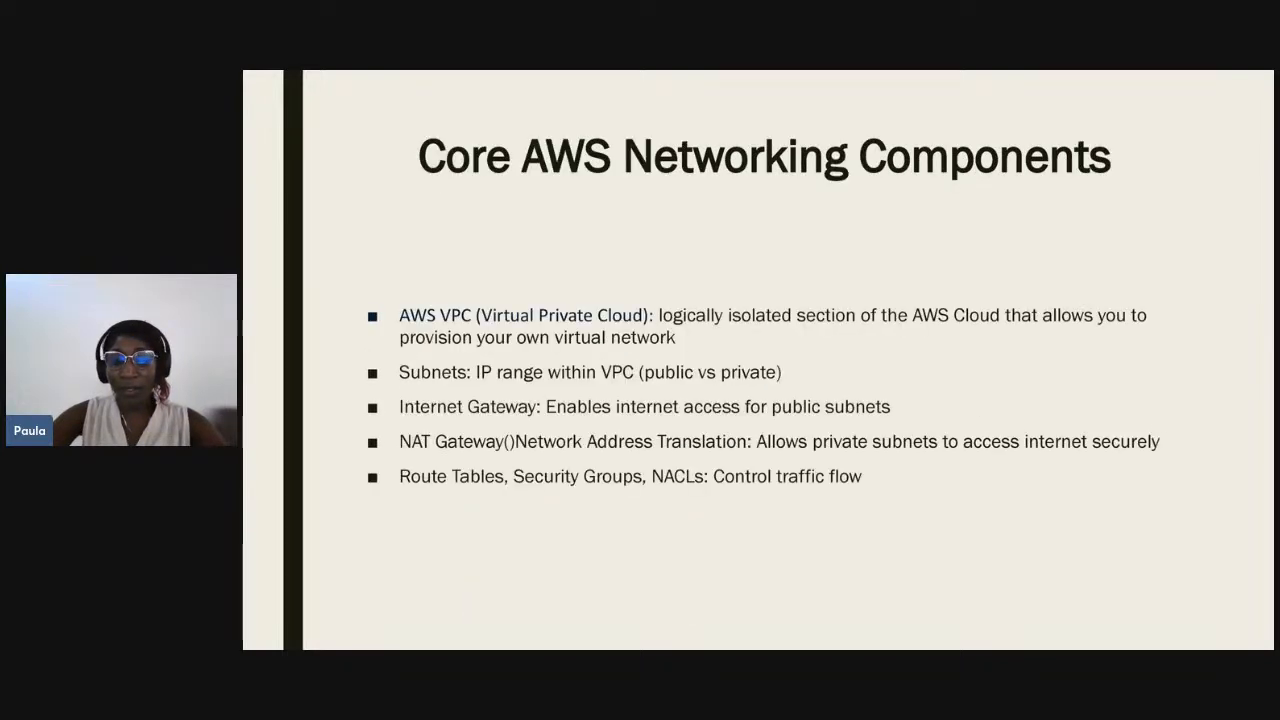
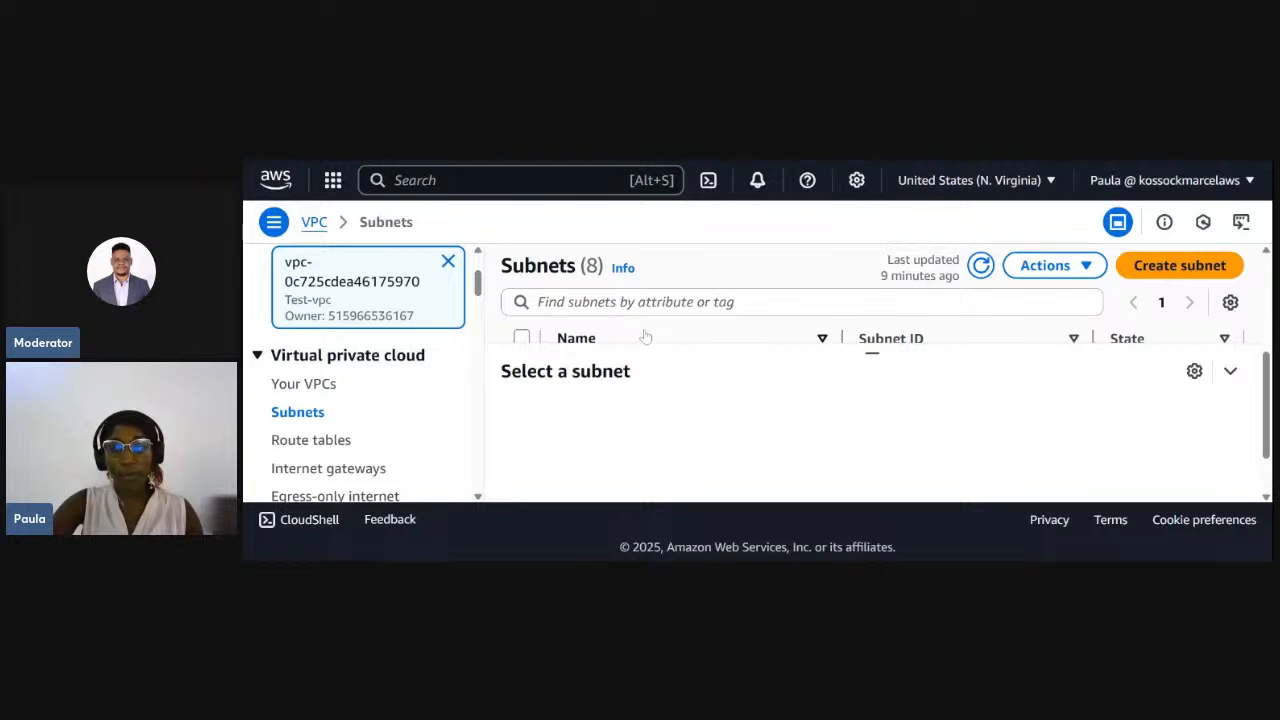
- Collapse the subnet details pane and check the private and public test subnets in the list
click(1231, 373)
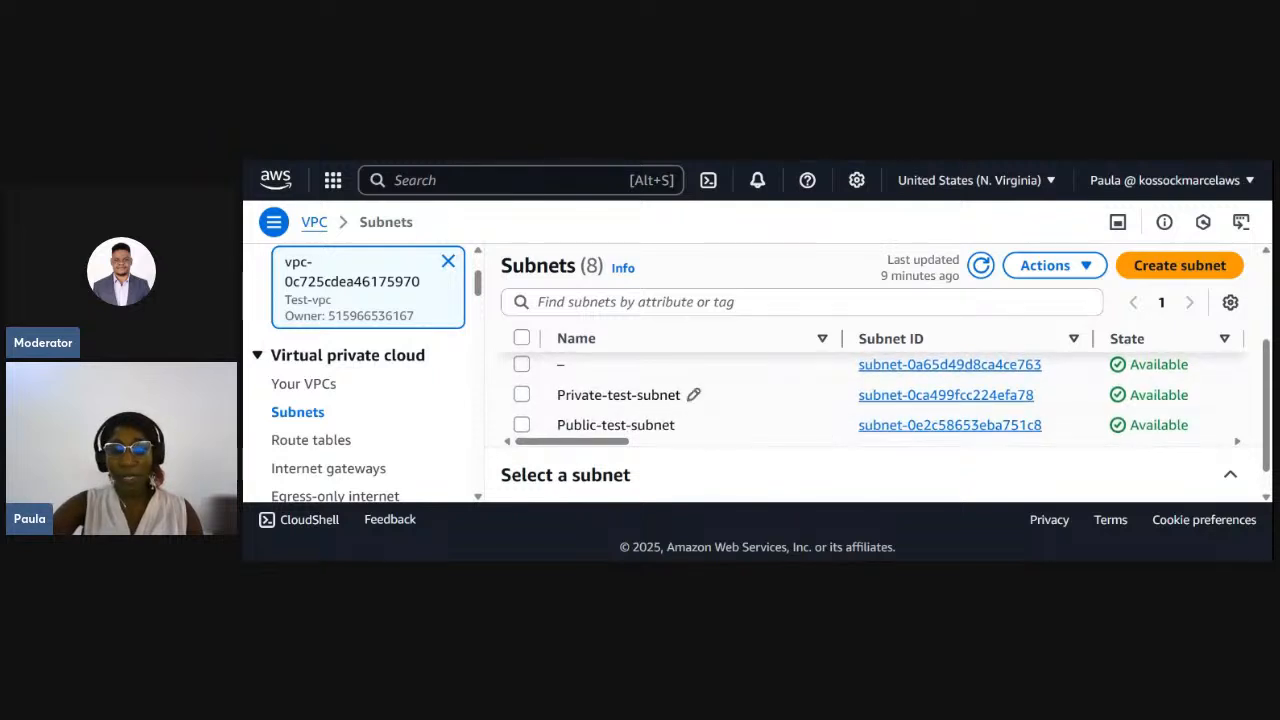
scroll(559, 422, down, 1)
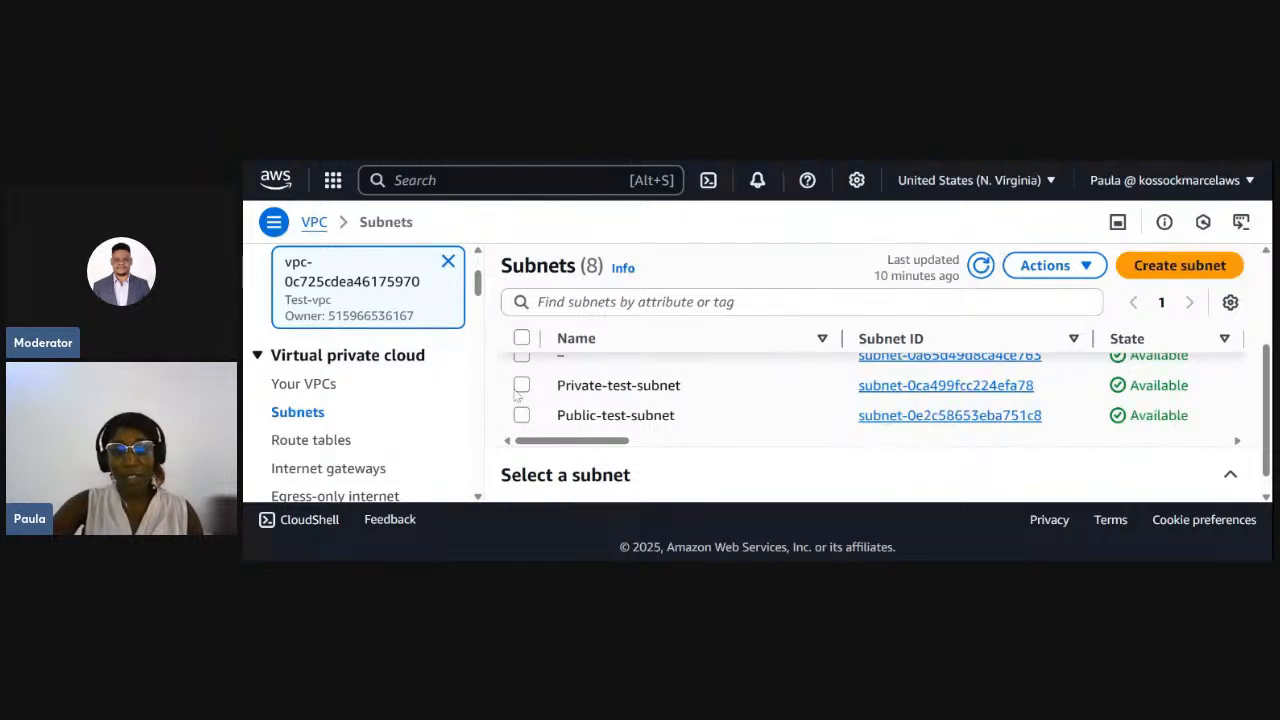
scroll(548, 425, down, 1)
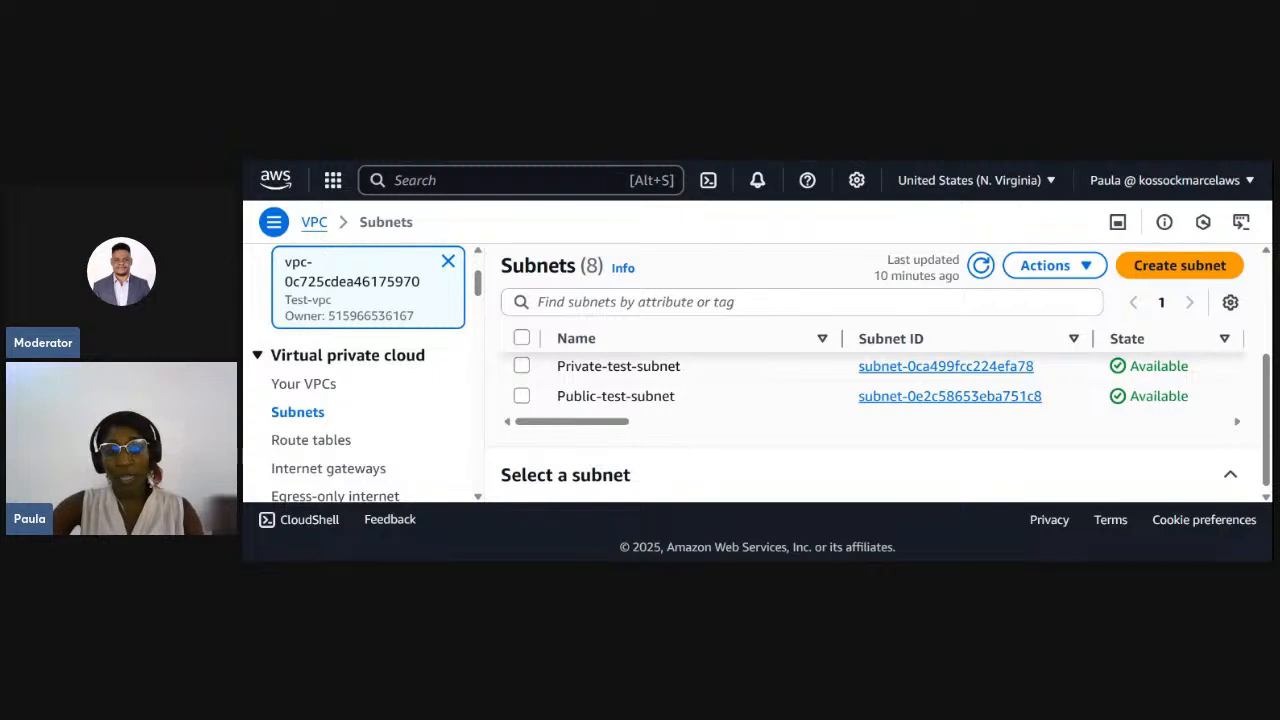
- Create an internet gateway with the Name tag test-IG
click(341, 474)
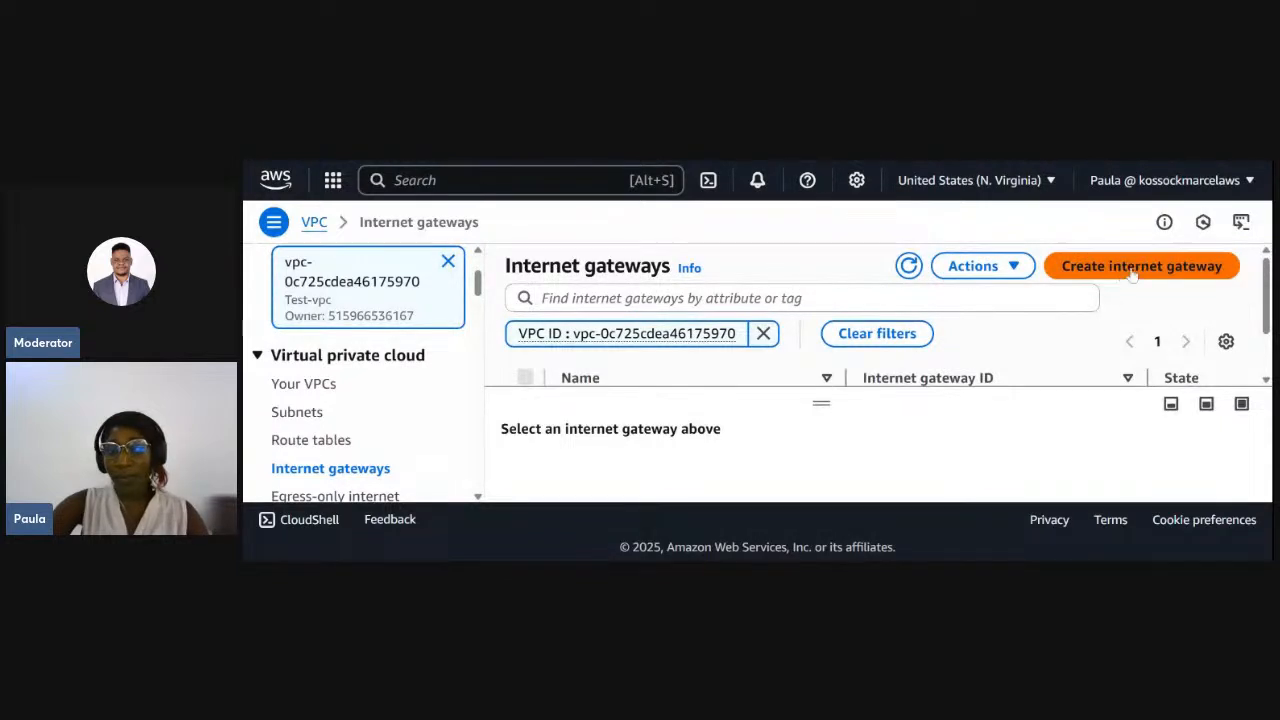
click(1133, 270)
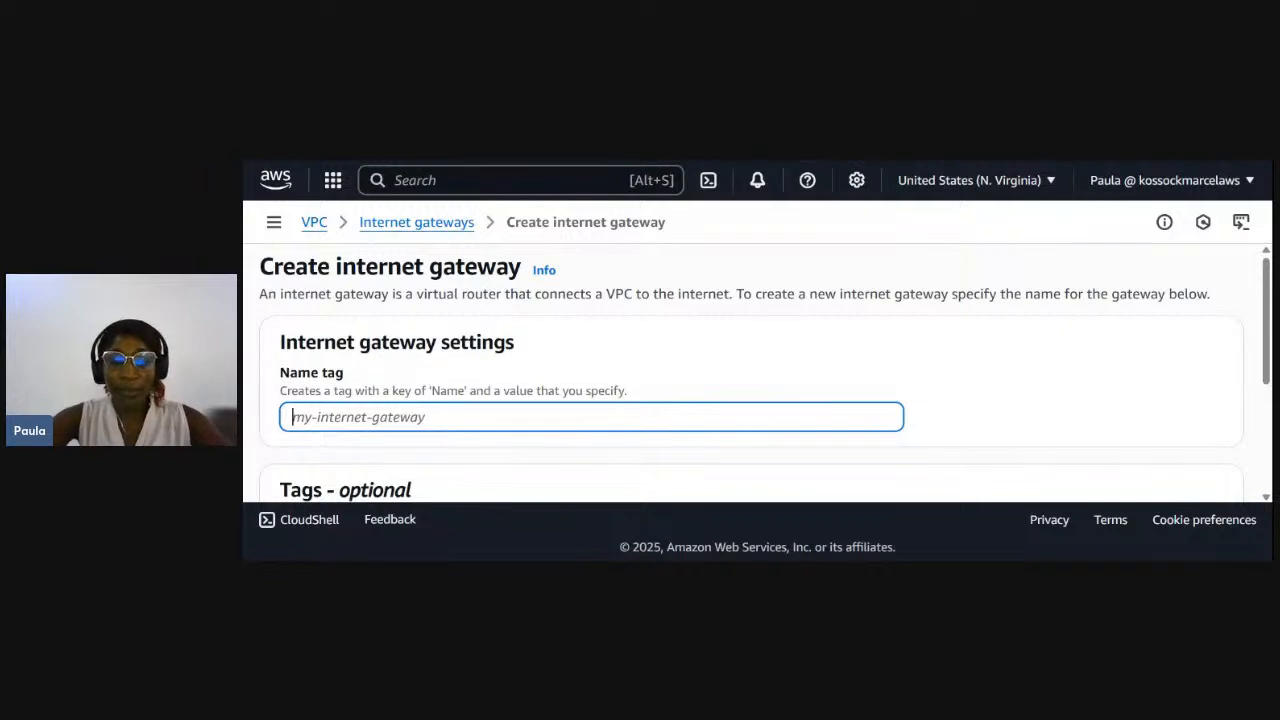
text(test-)
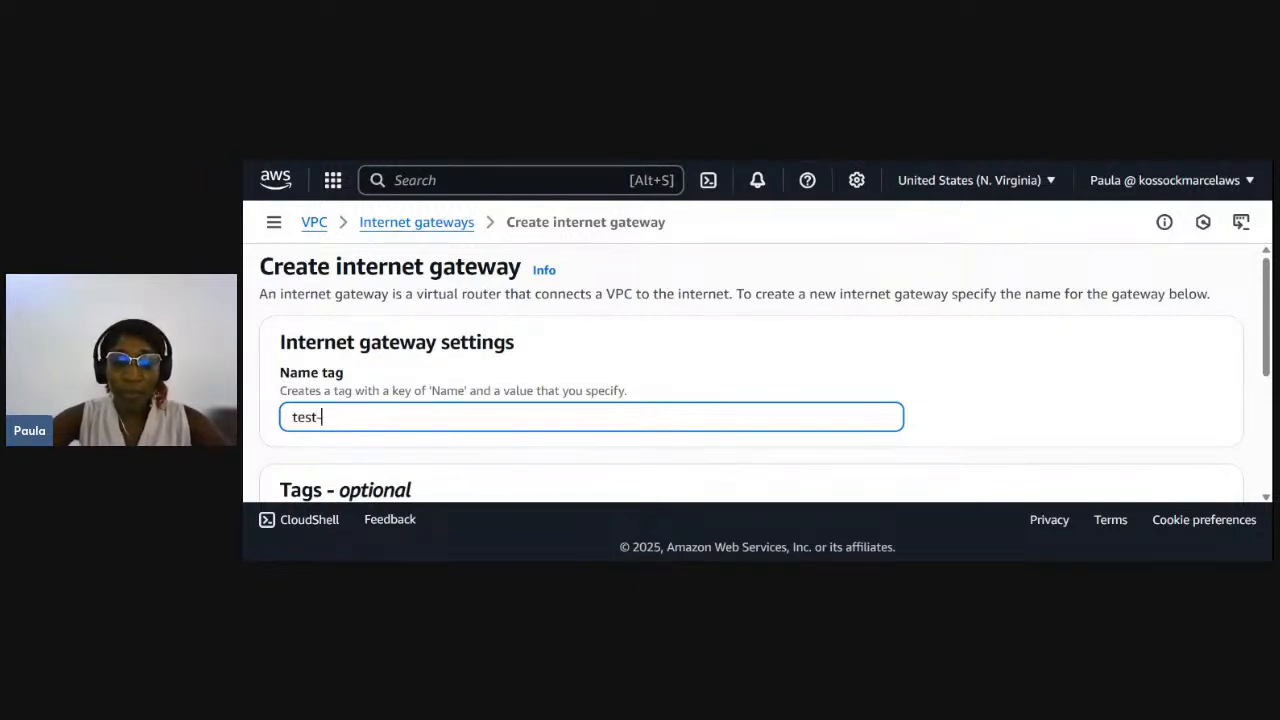
text(IG)
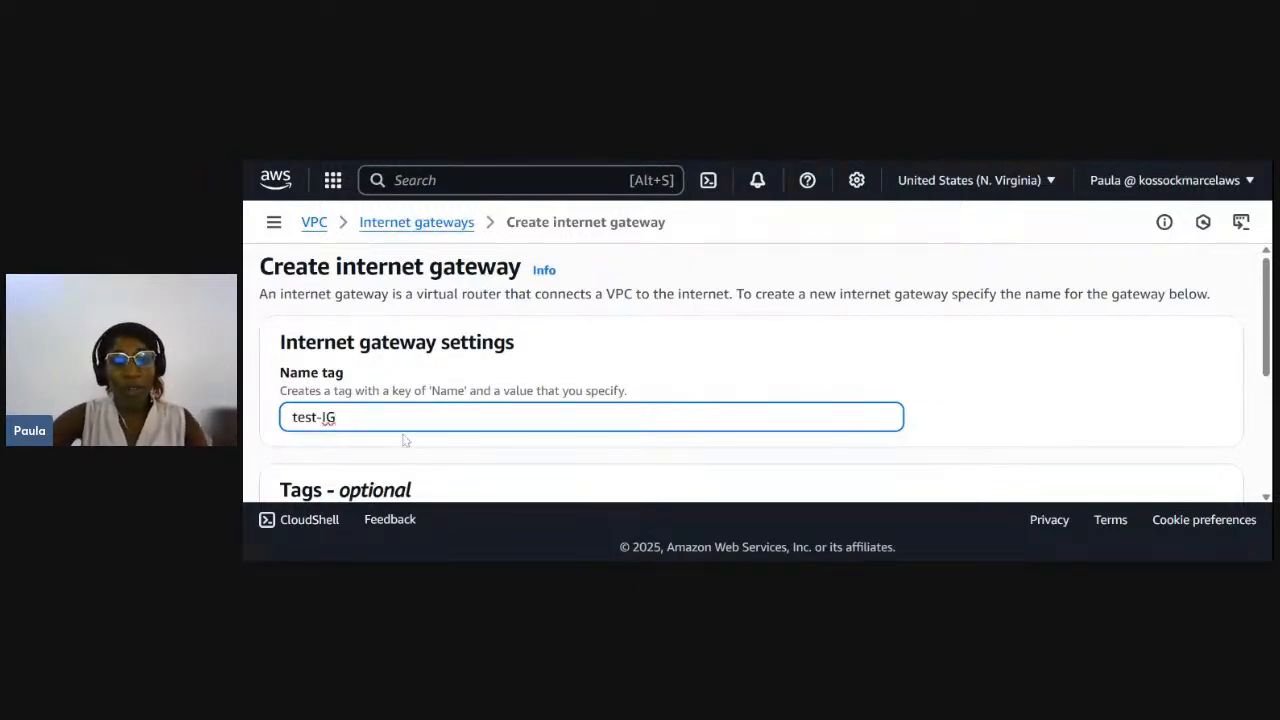
scroll(409, 437, down, 3)
scroll(409, 437, down, 1)
scroll(409, 437, up, 2)
scroll(409, 437, down, 2)
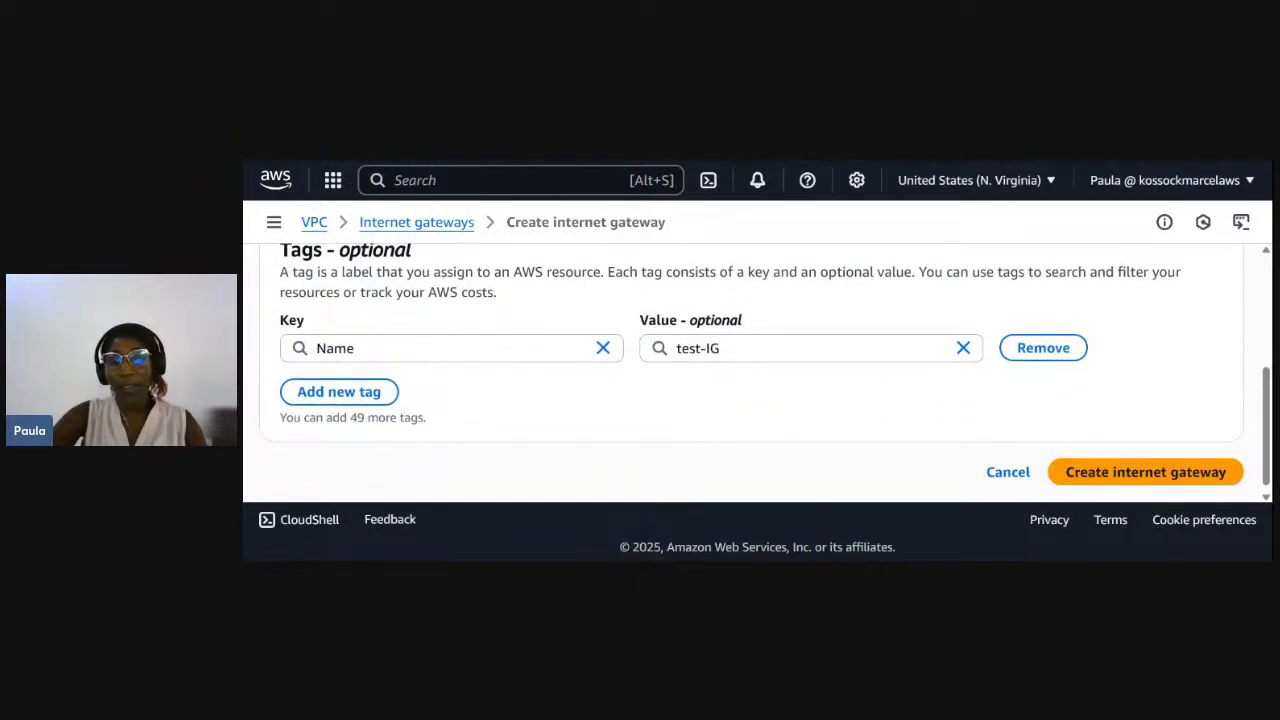
click(1099, 473)
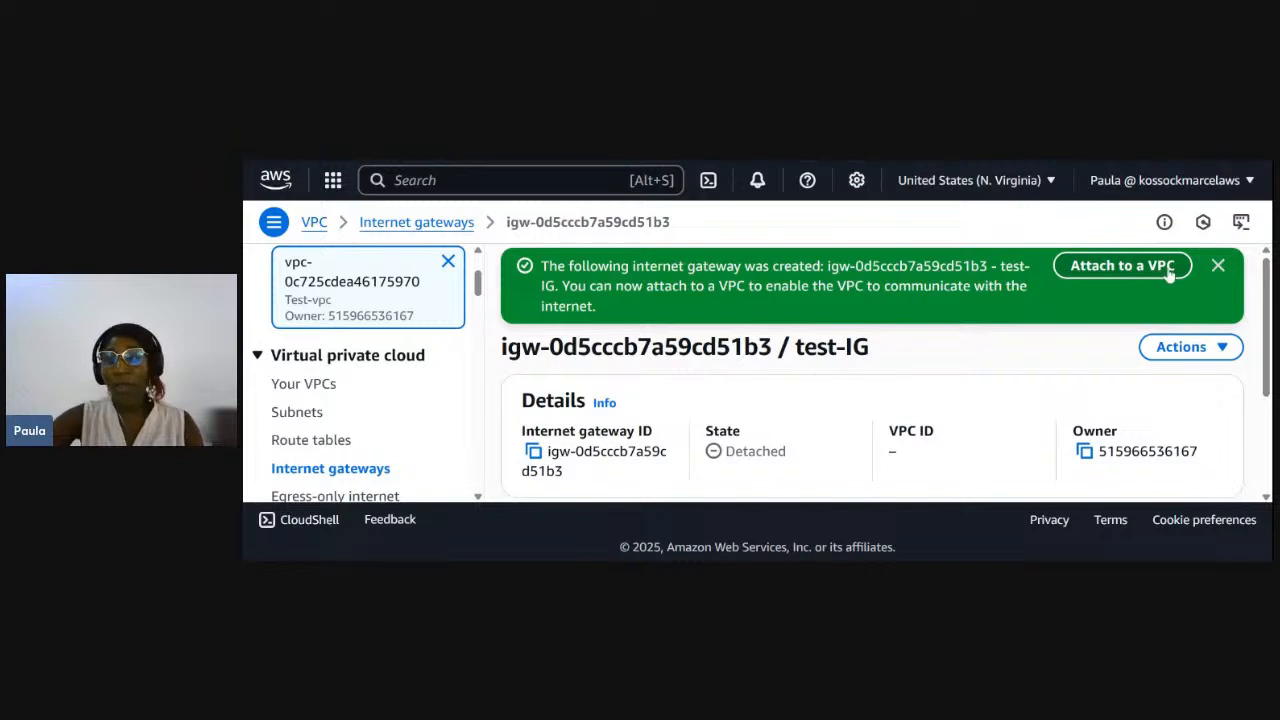
- Attach the test-IG internet gateway to the VPC Test-vpc and dismiss the success notice
click(1222, 350)
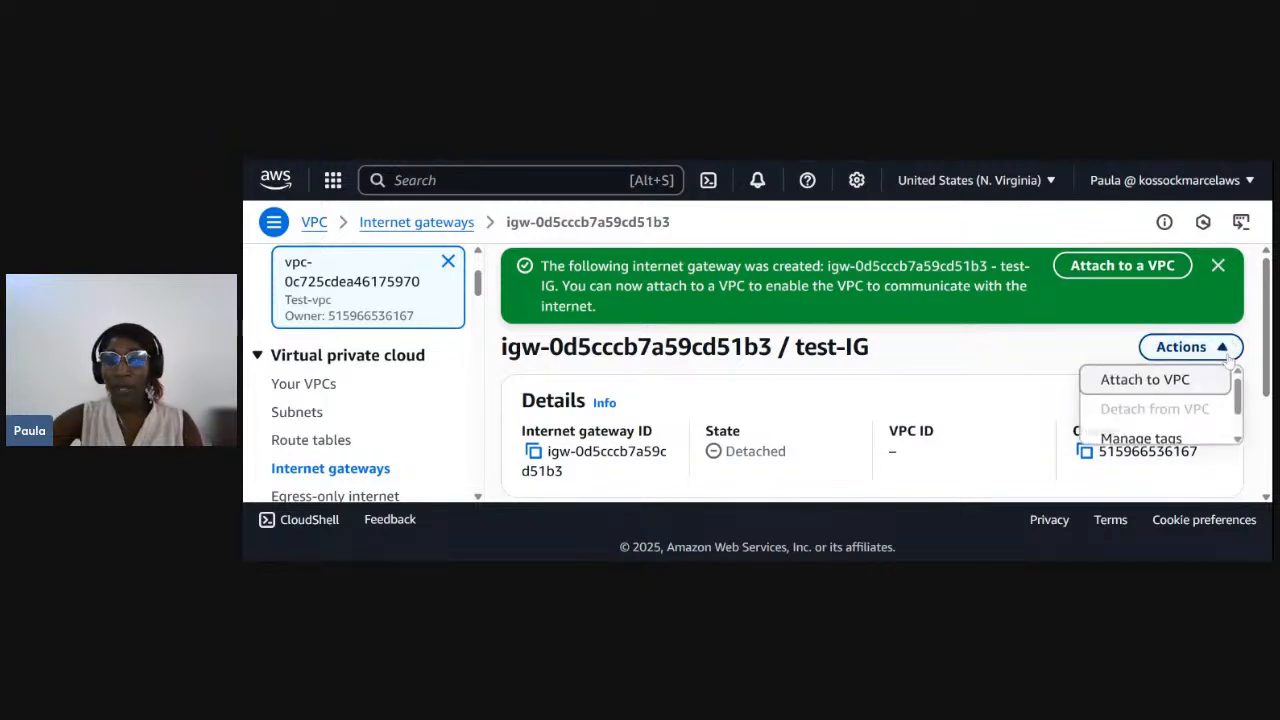
click(1146, 384)
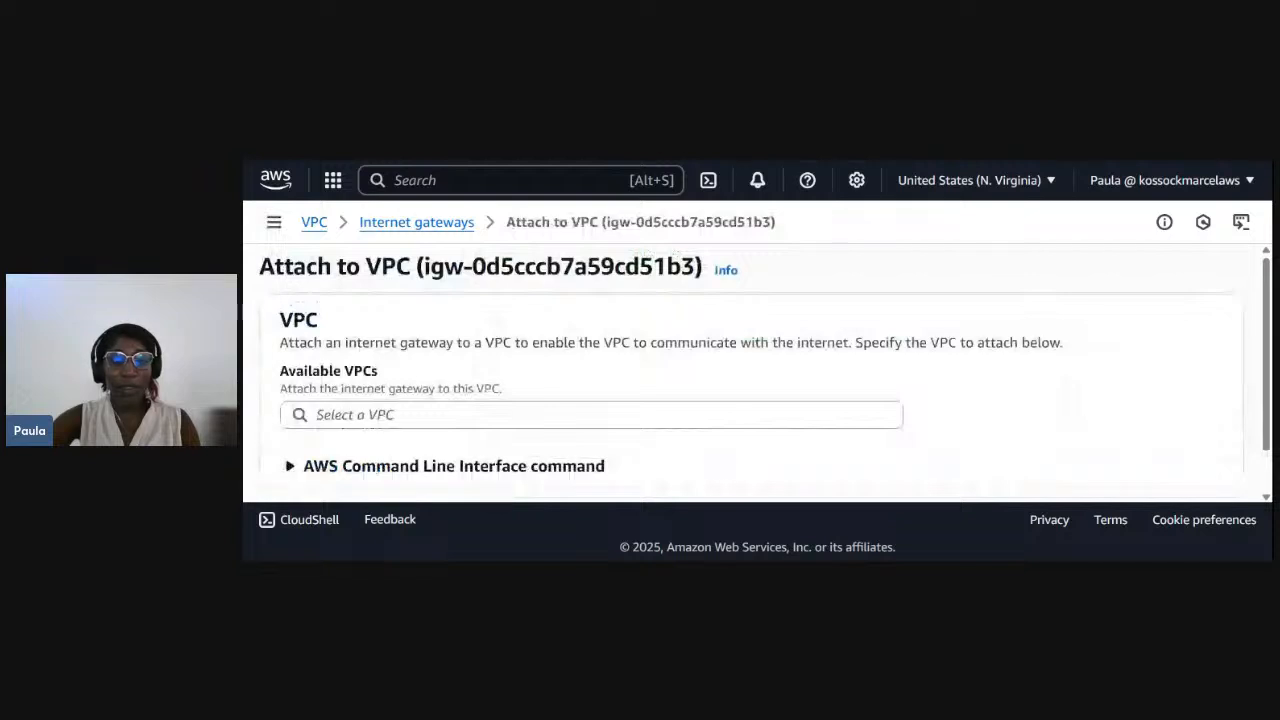
scroll(470, 458, down, 1)
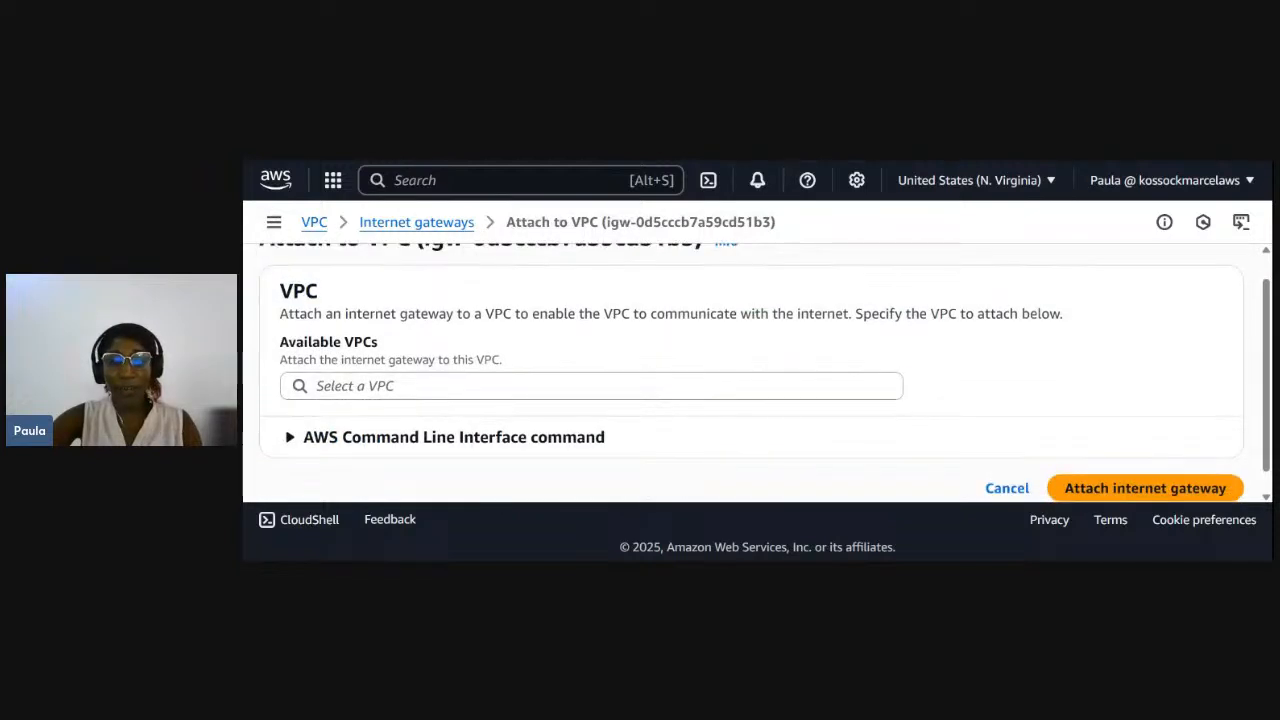
click(560, 388)
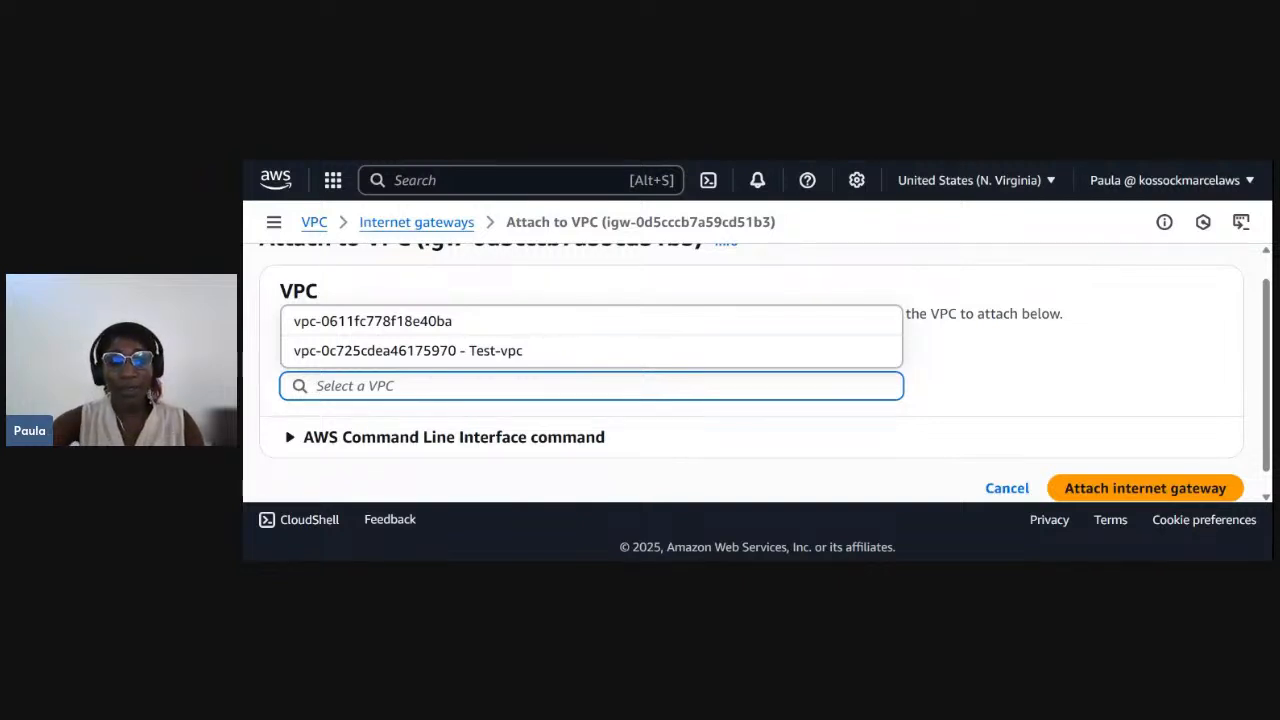
click(417, 351)
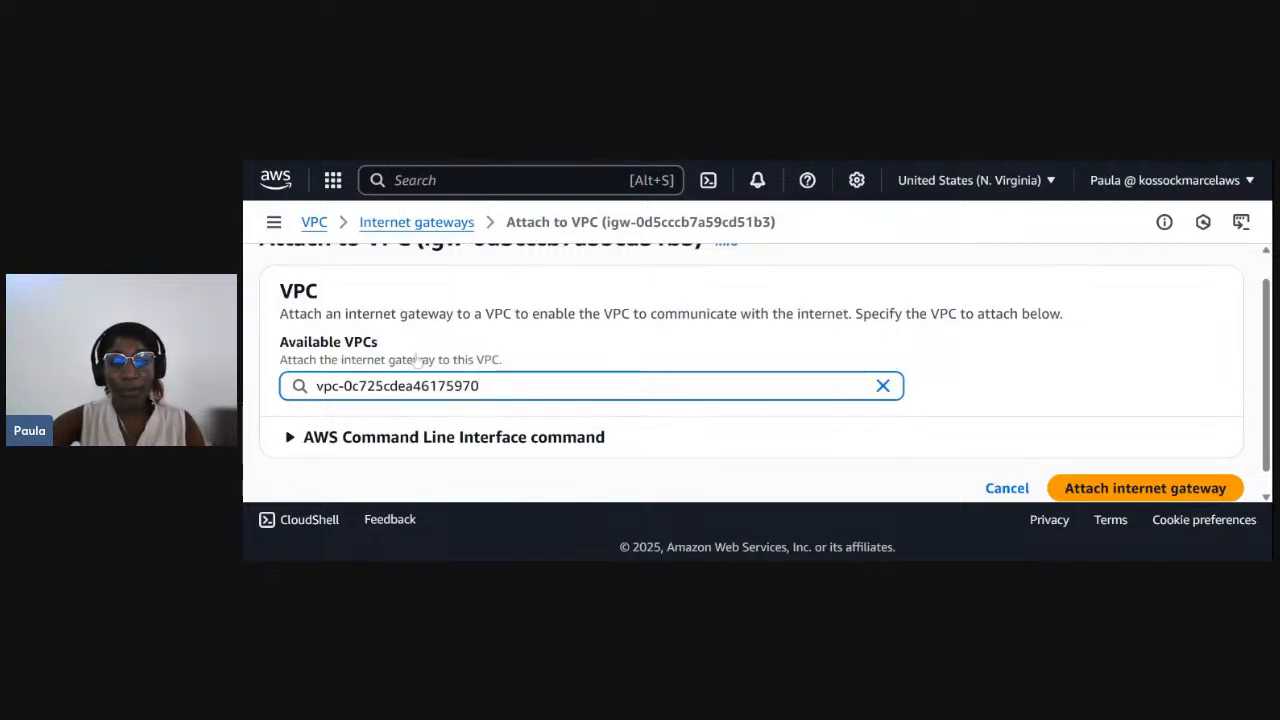
click(1112, 480)
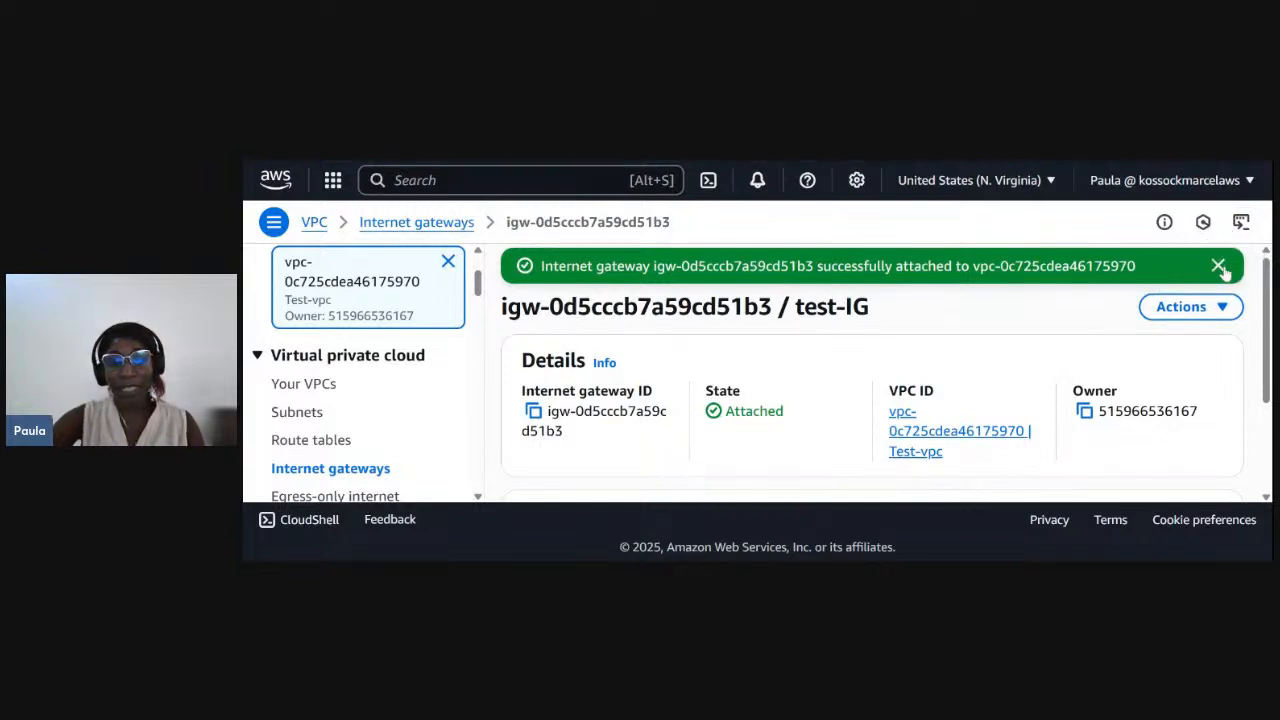
click(1219, 266)
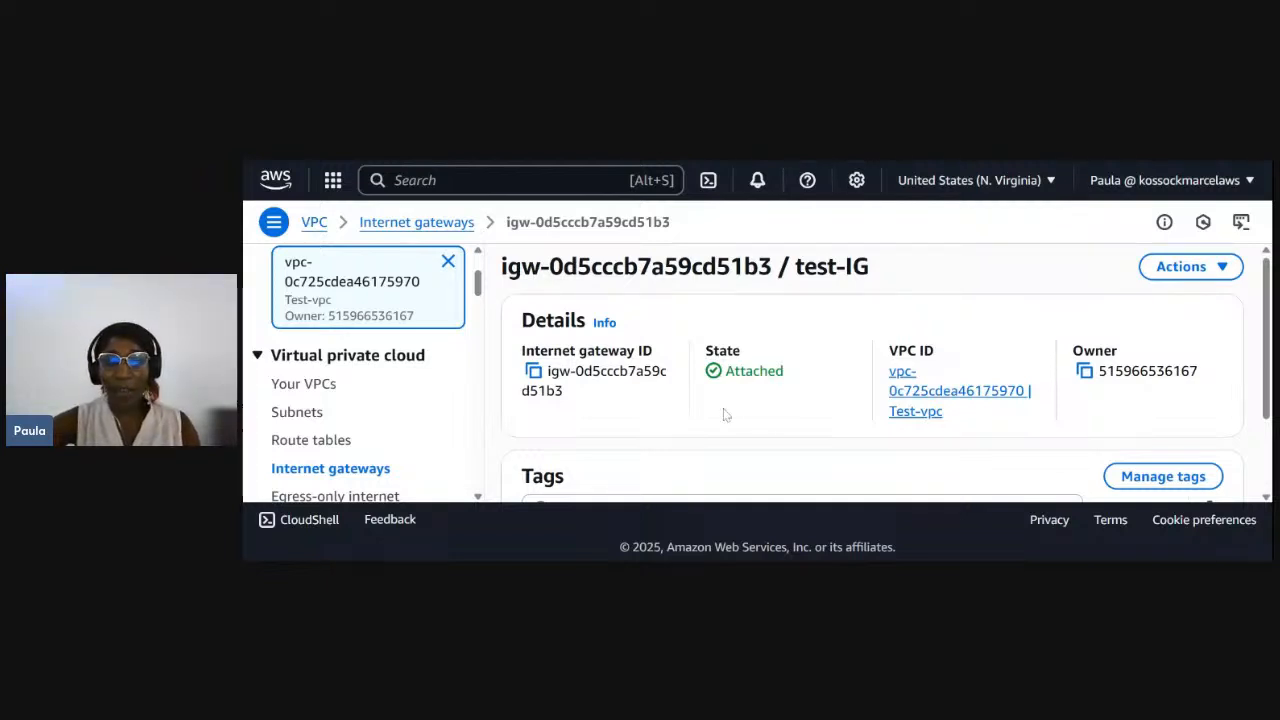
- Start a new route table from the VPC's route tables list and name it public-test-route
click(300, 443)
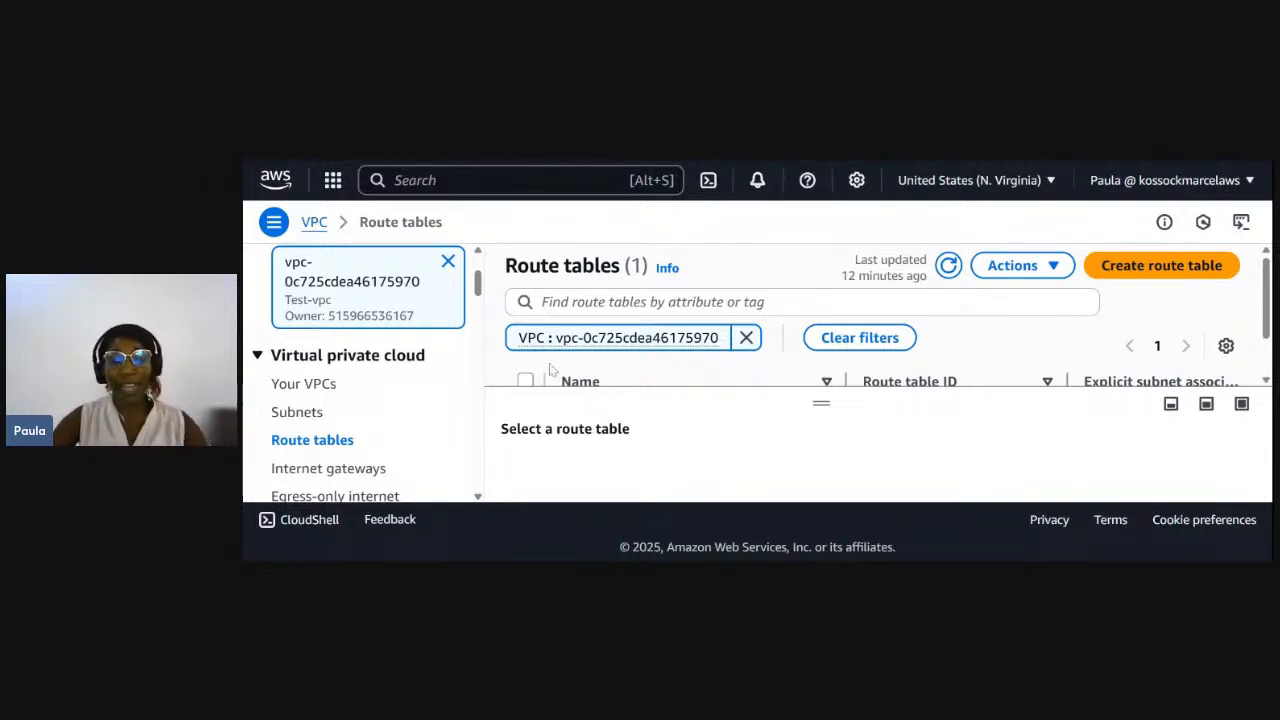
scroll(555, 370, down, 1)
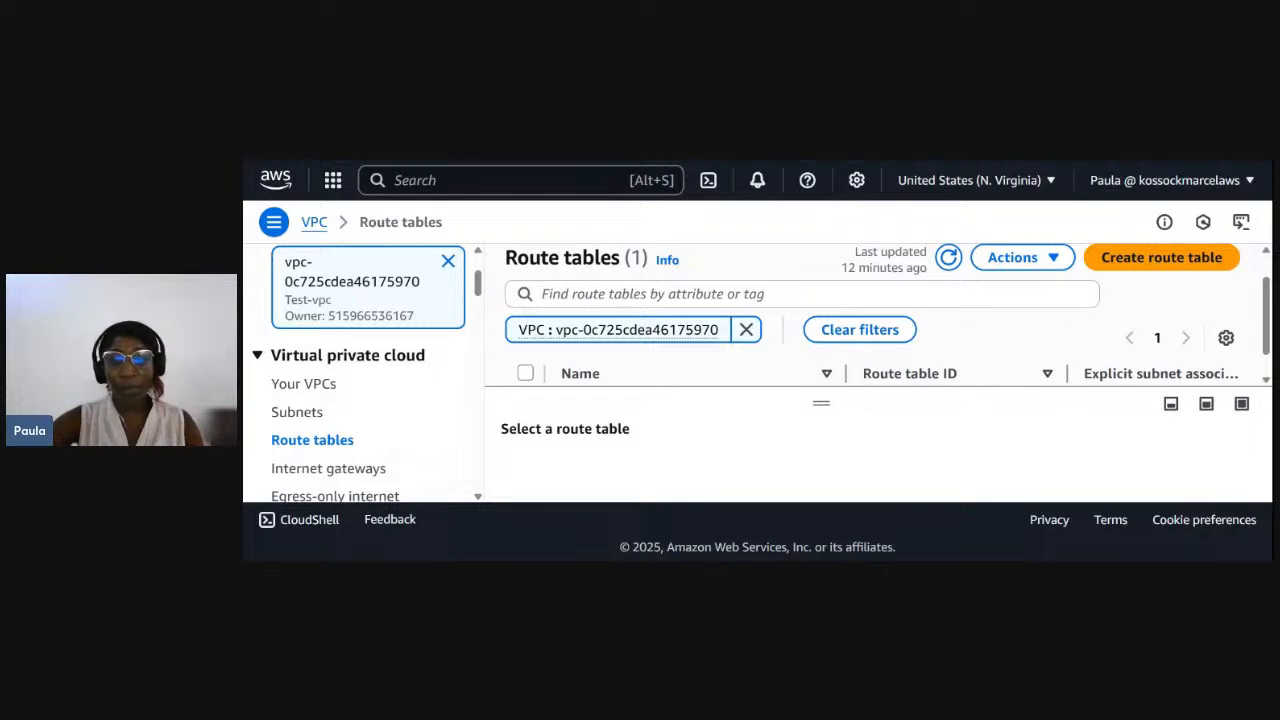
scroll(630, 378, down, 1)
scroll(630, 378, down, 1)
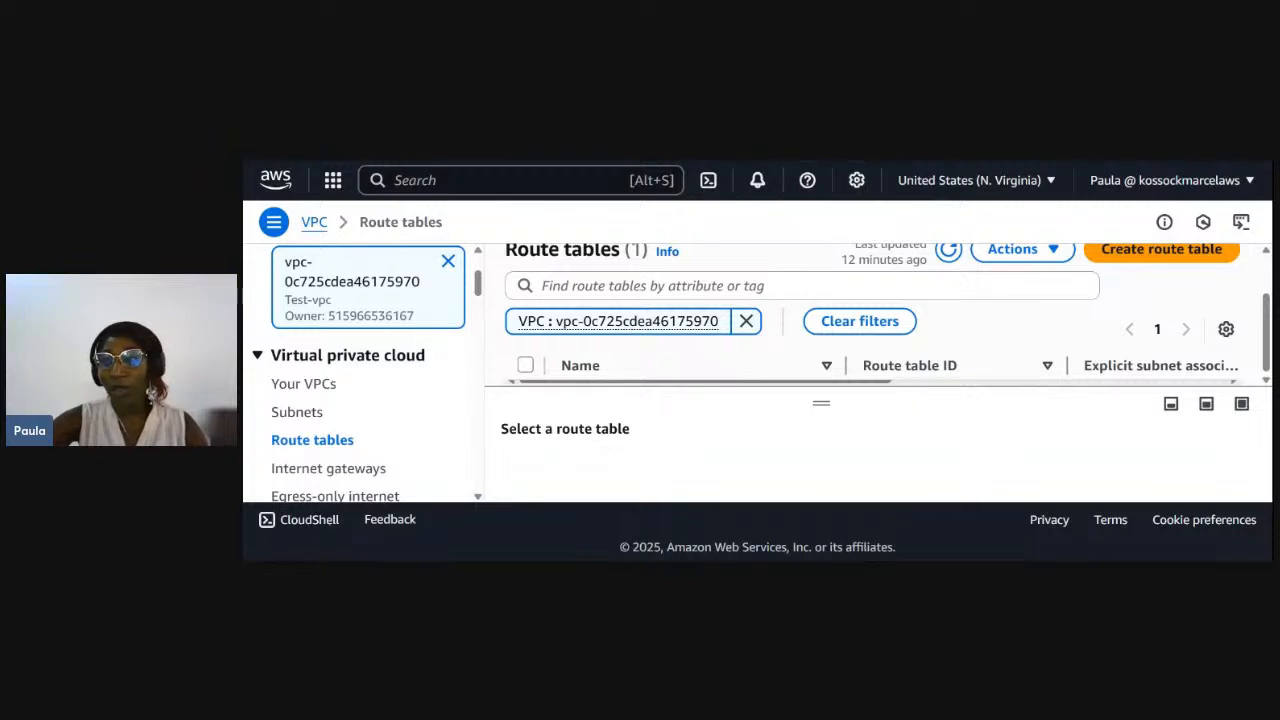
click(1155, 254)
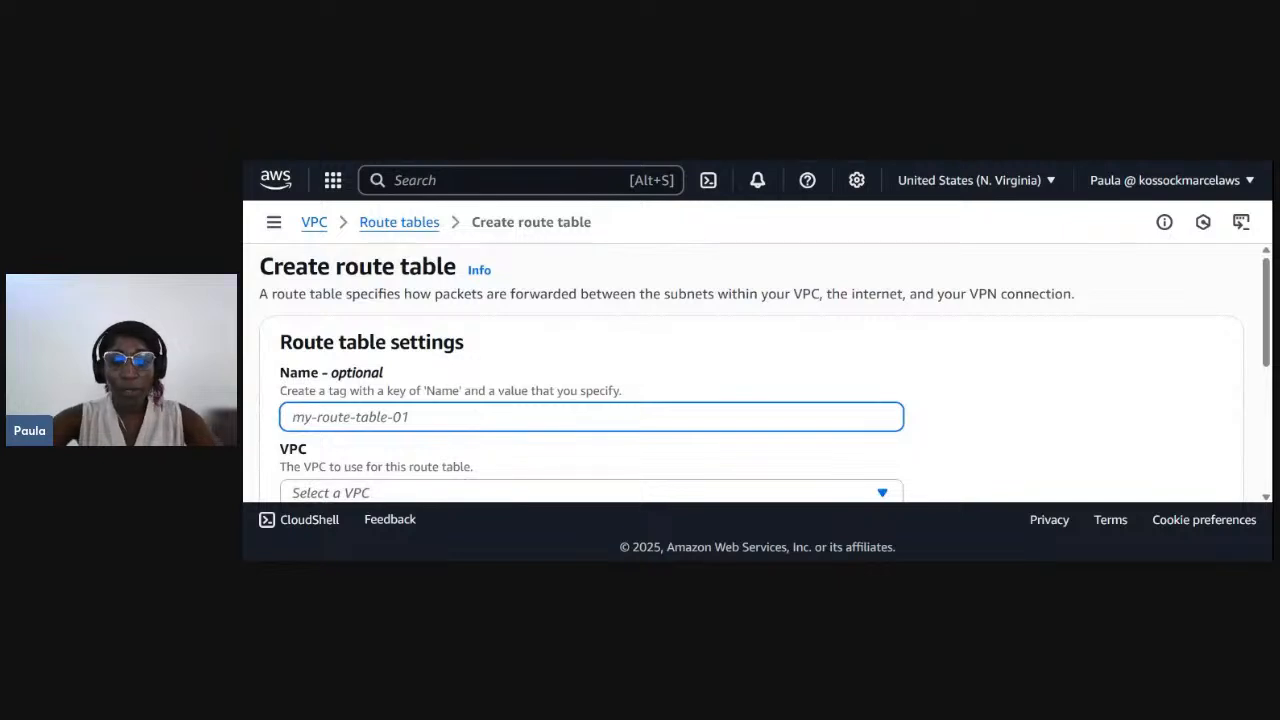
text(pr)
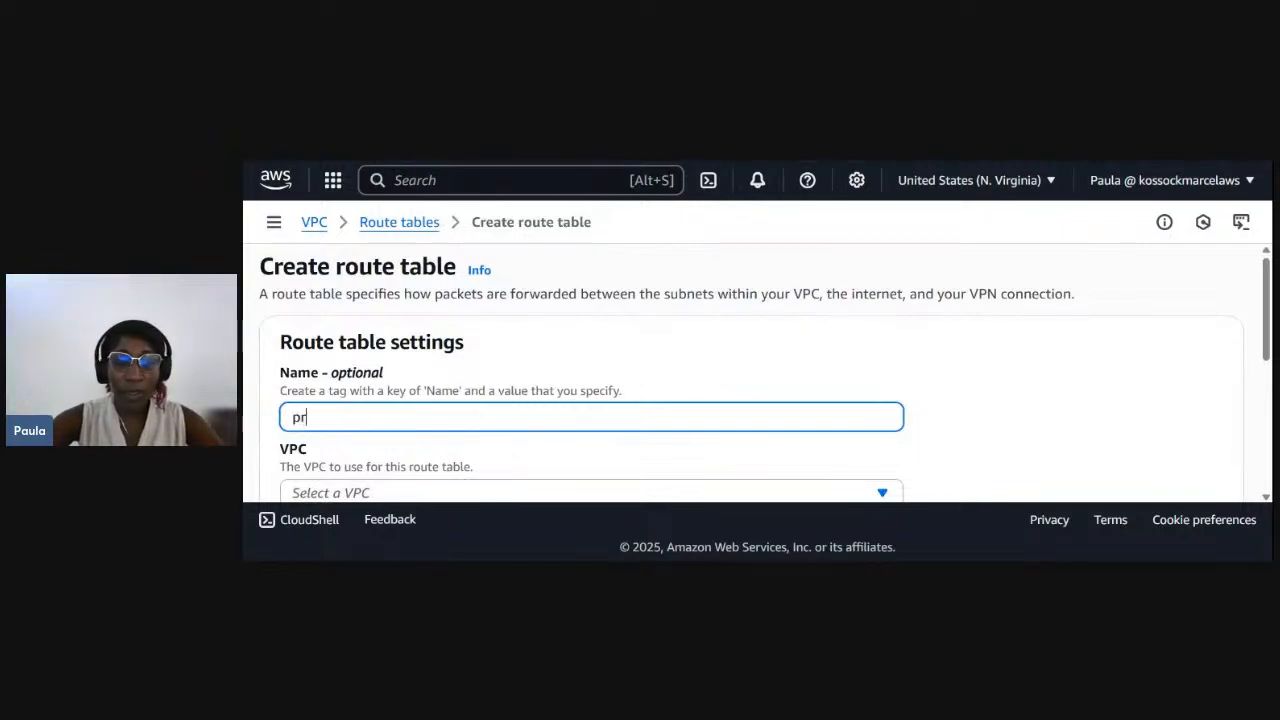
key(BackSpace)
text(ub)
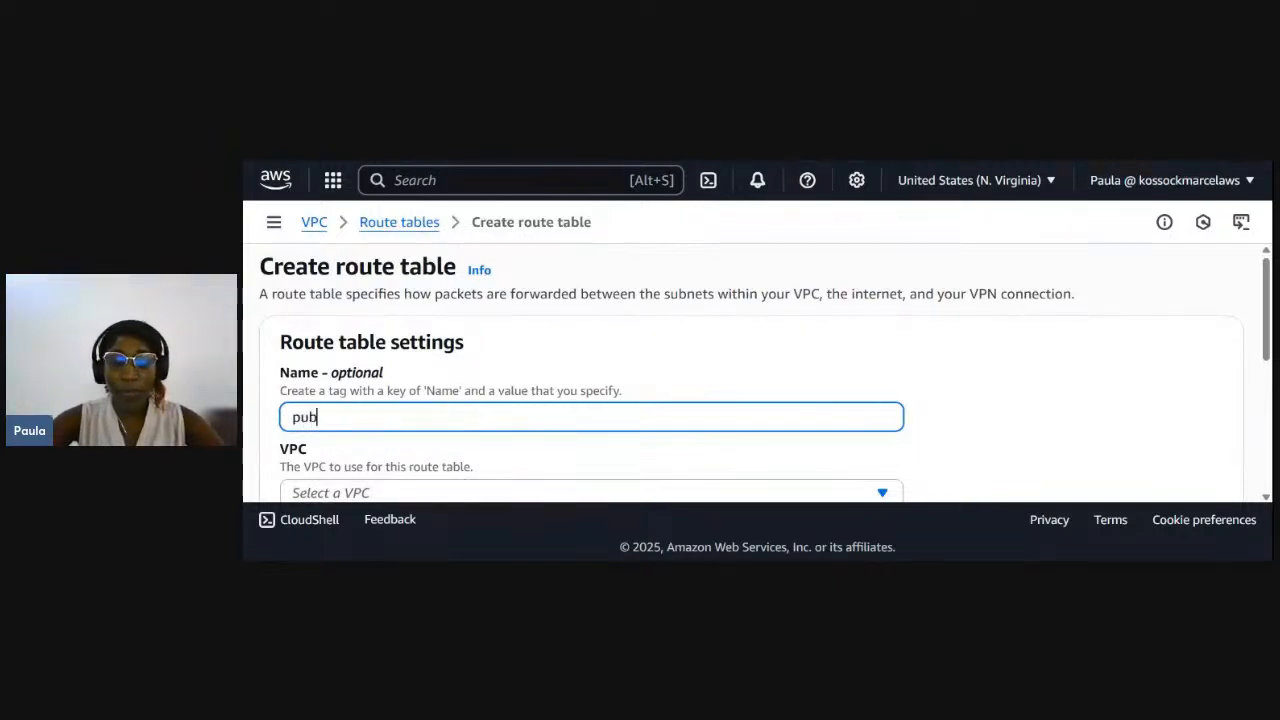
text(lic-)
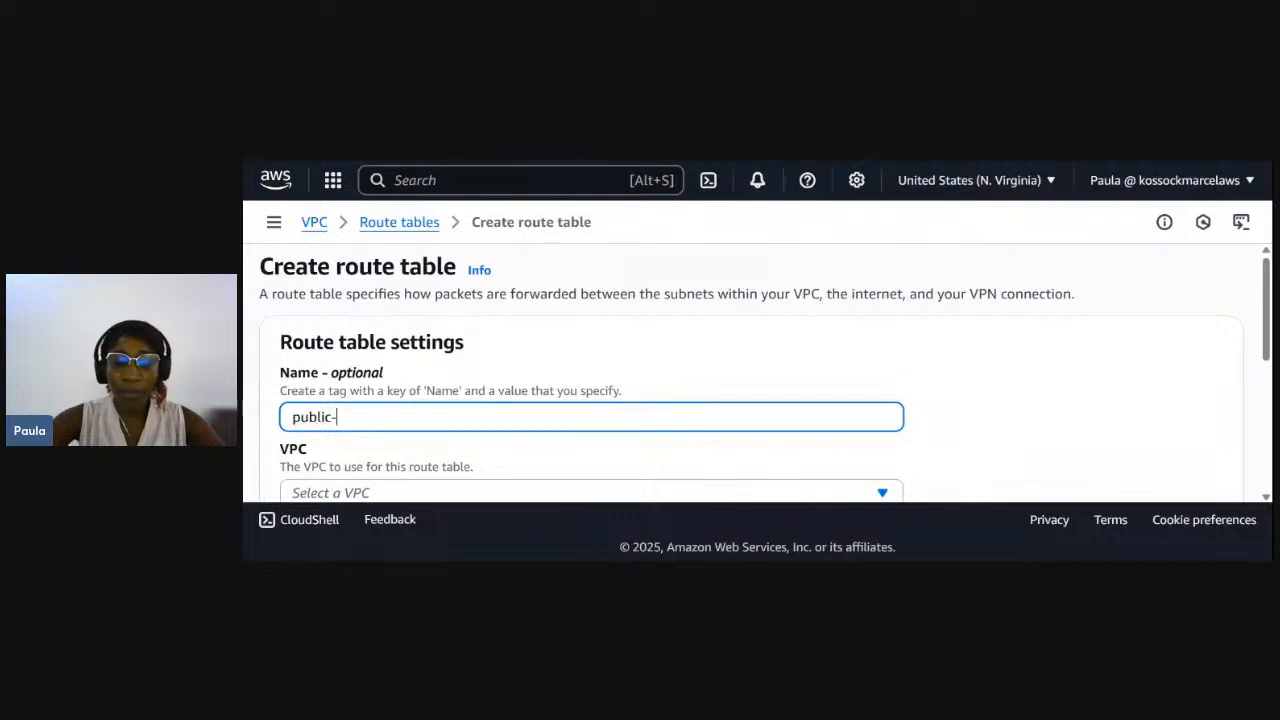
text(test)
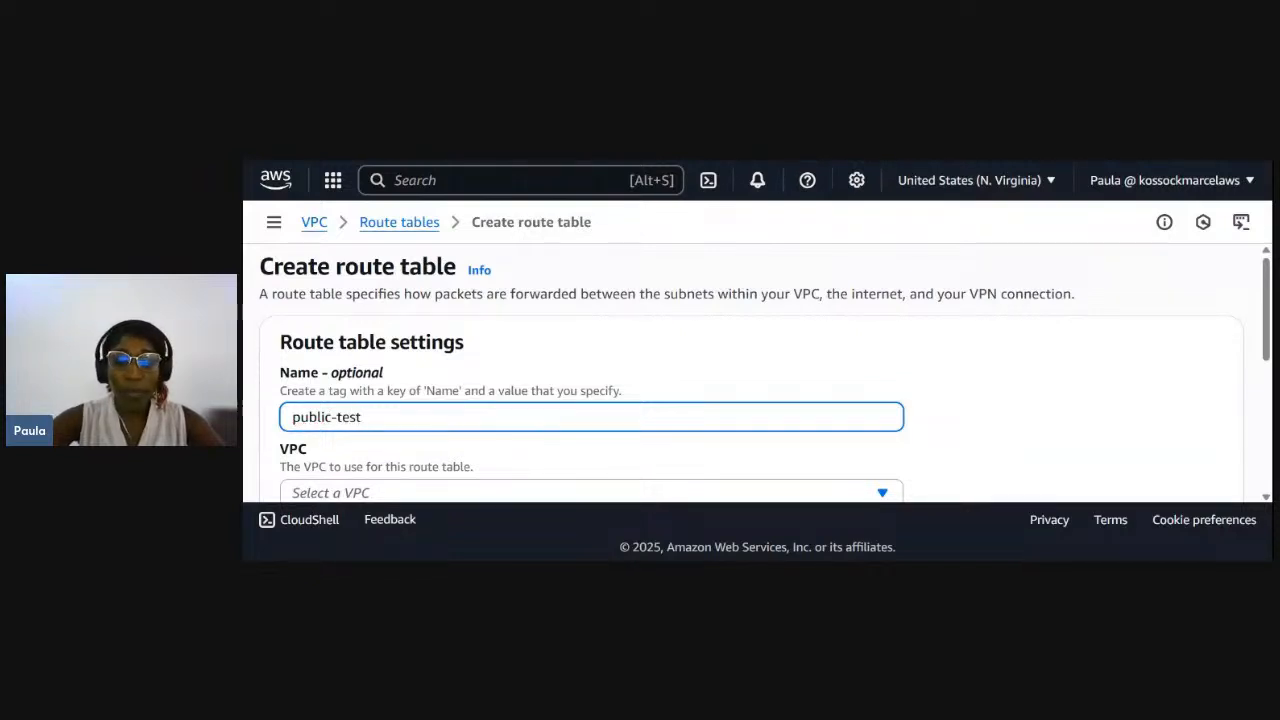
text(-ro)
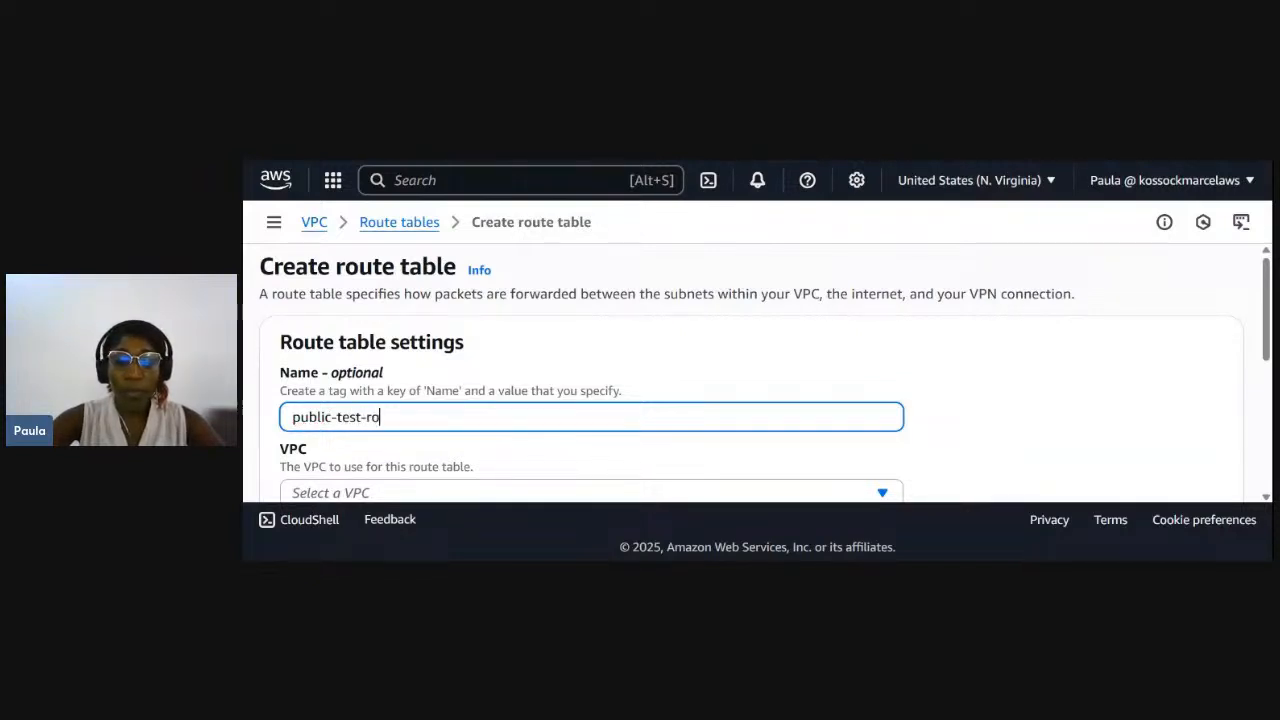
text(ute)
- Assign the route table to Test-vpc, create it and dismiss the creation notice
scroll(756, 371, down, 1)
scroll(398, 408, down, 1)
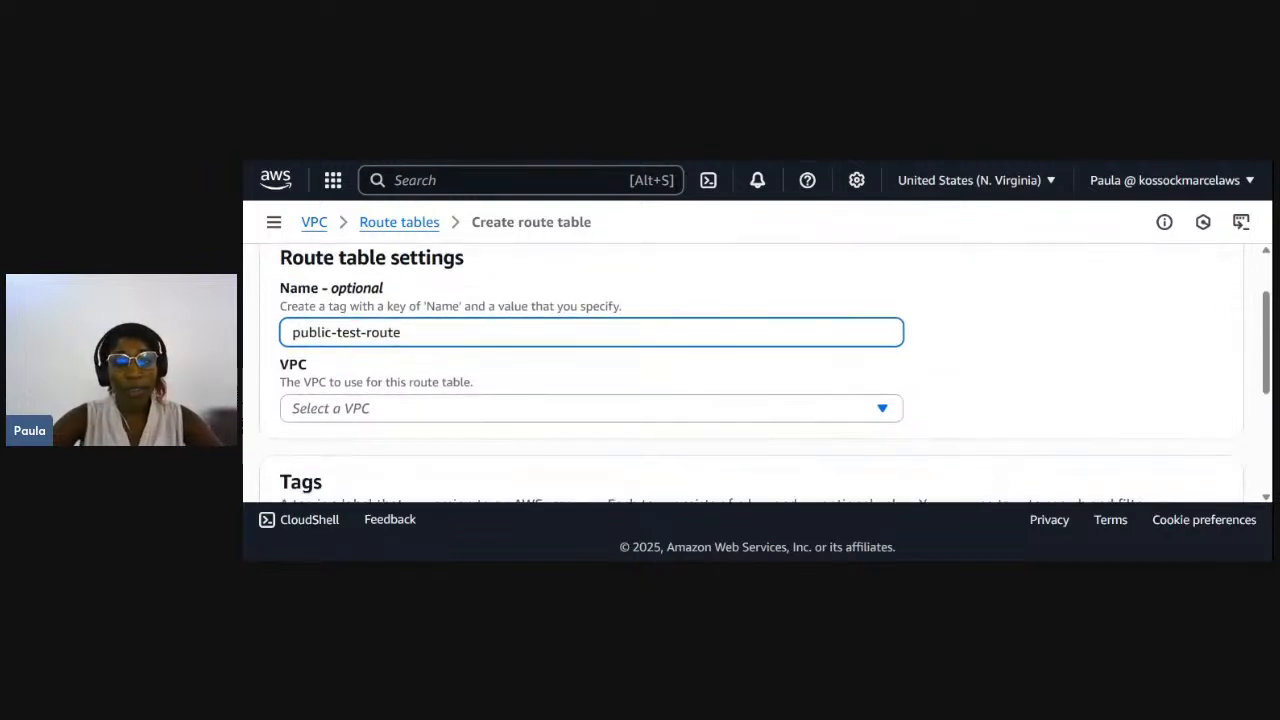
click(398, 392)
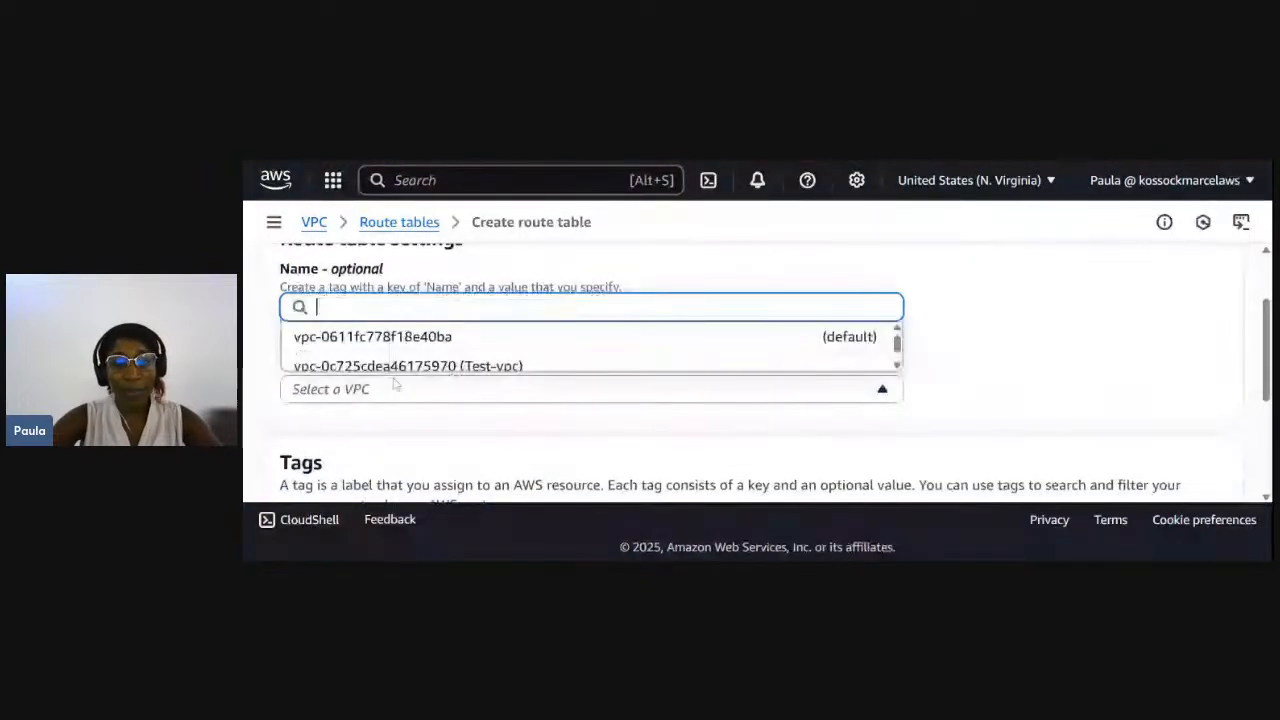
click(400, 355)
scroll(403, 389, down, 3)
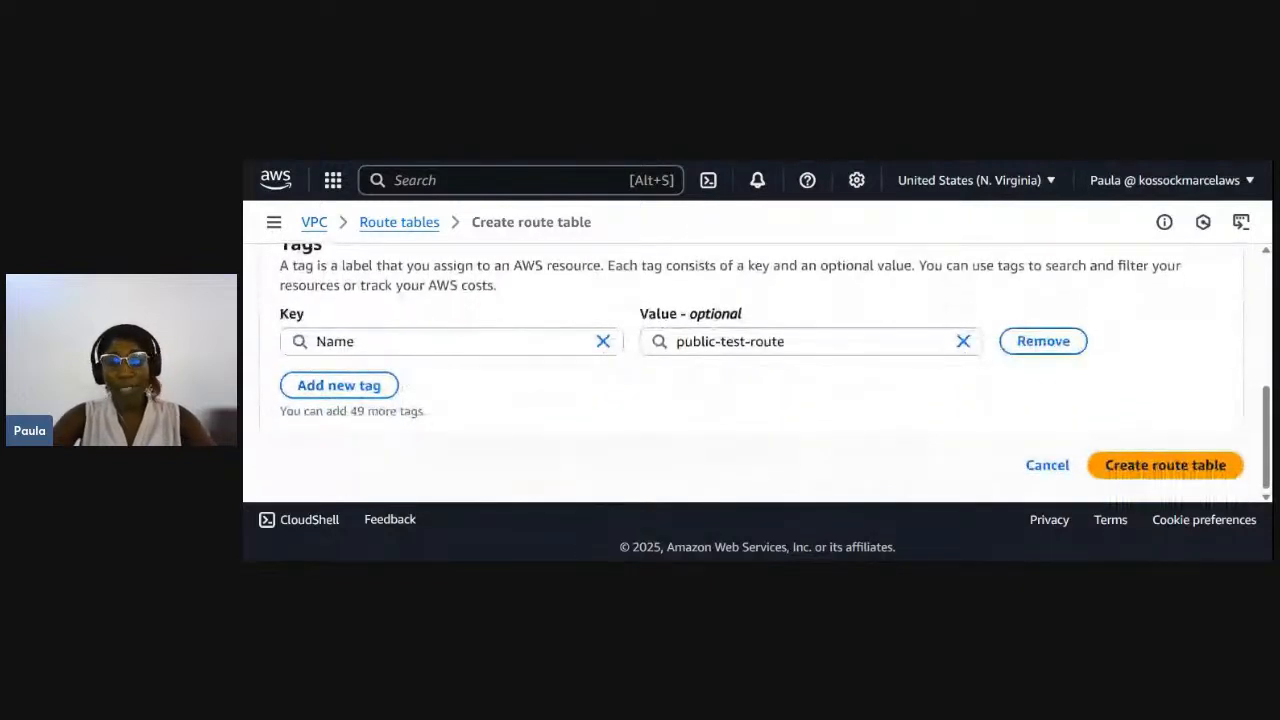
scroll(757, 372, up, 1)
scroll(757, 372, down, 1)
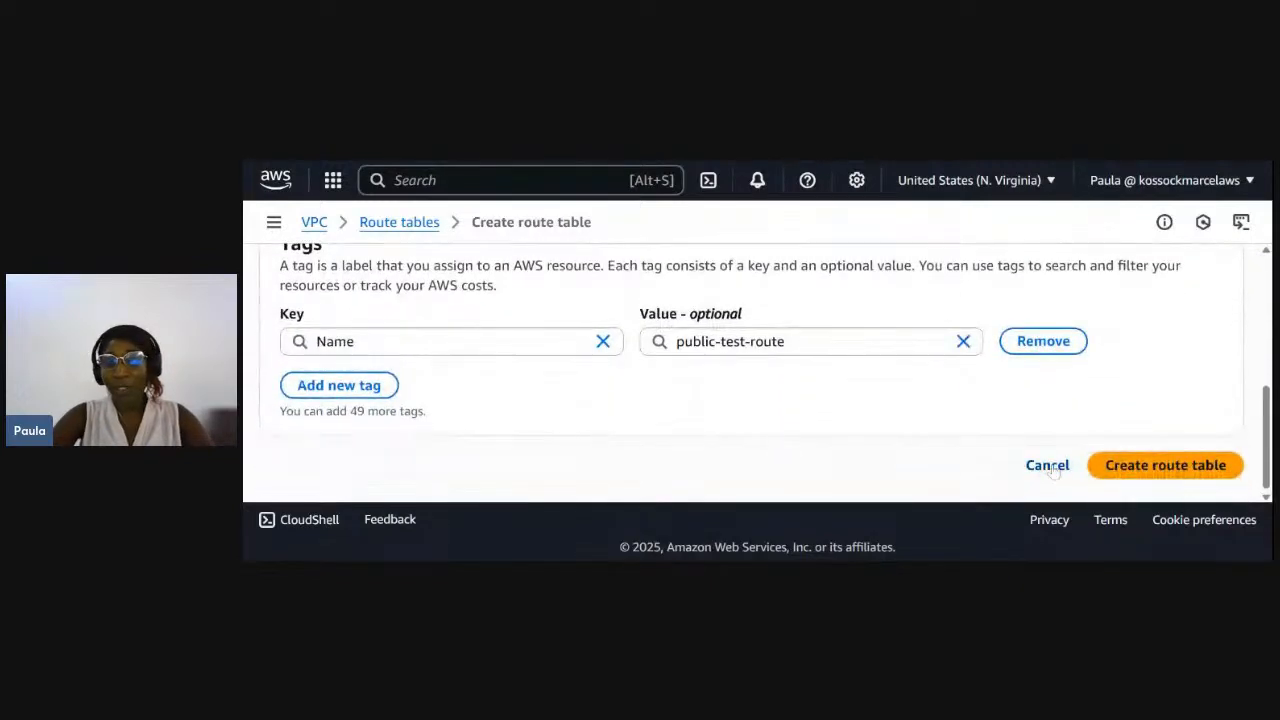
click(1143, 465)
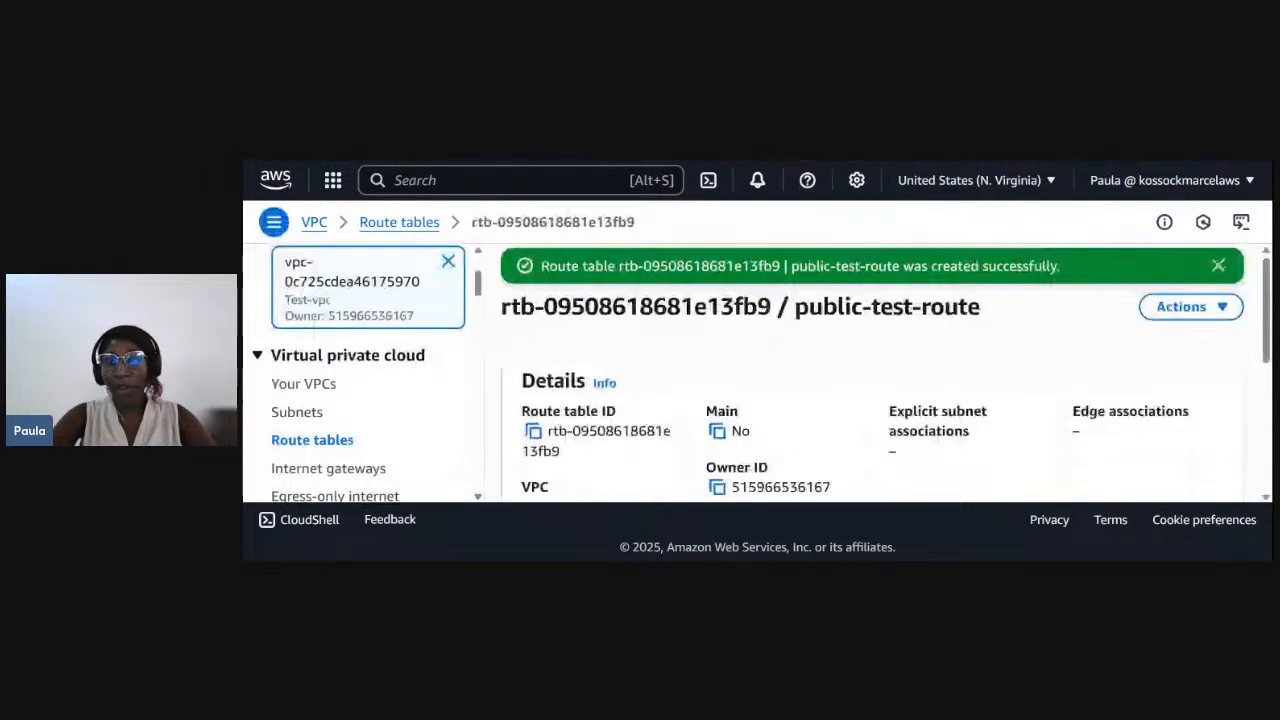
click(1218, 265)
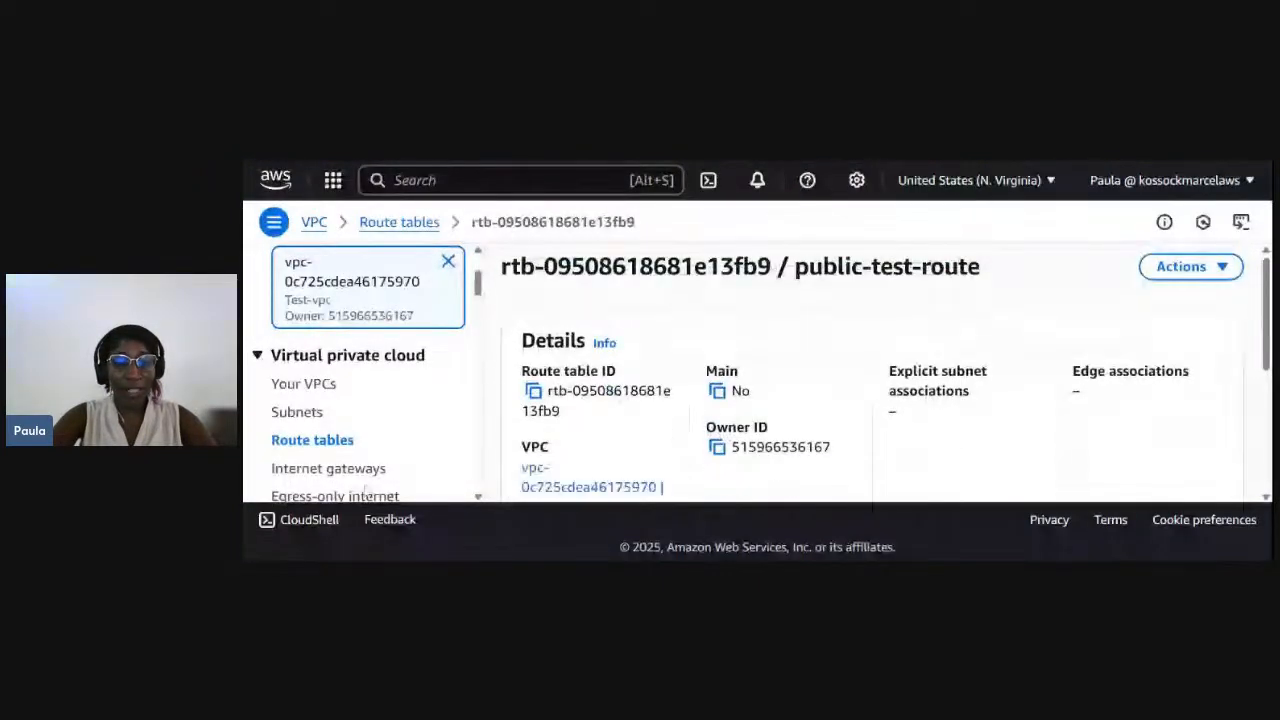
- Return to the route tables list and open the details of public-test-route
click(328, 440)
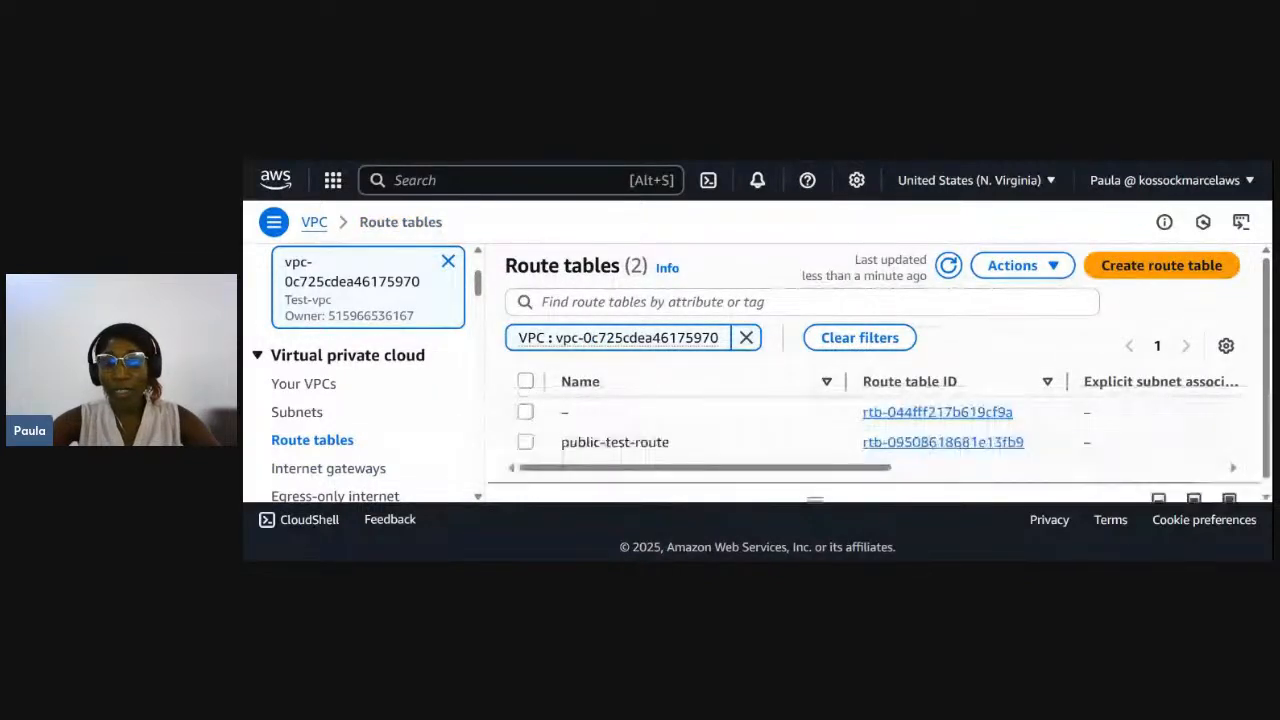
scroll(802, 465, down, 1)
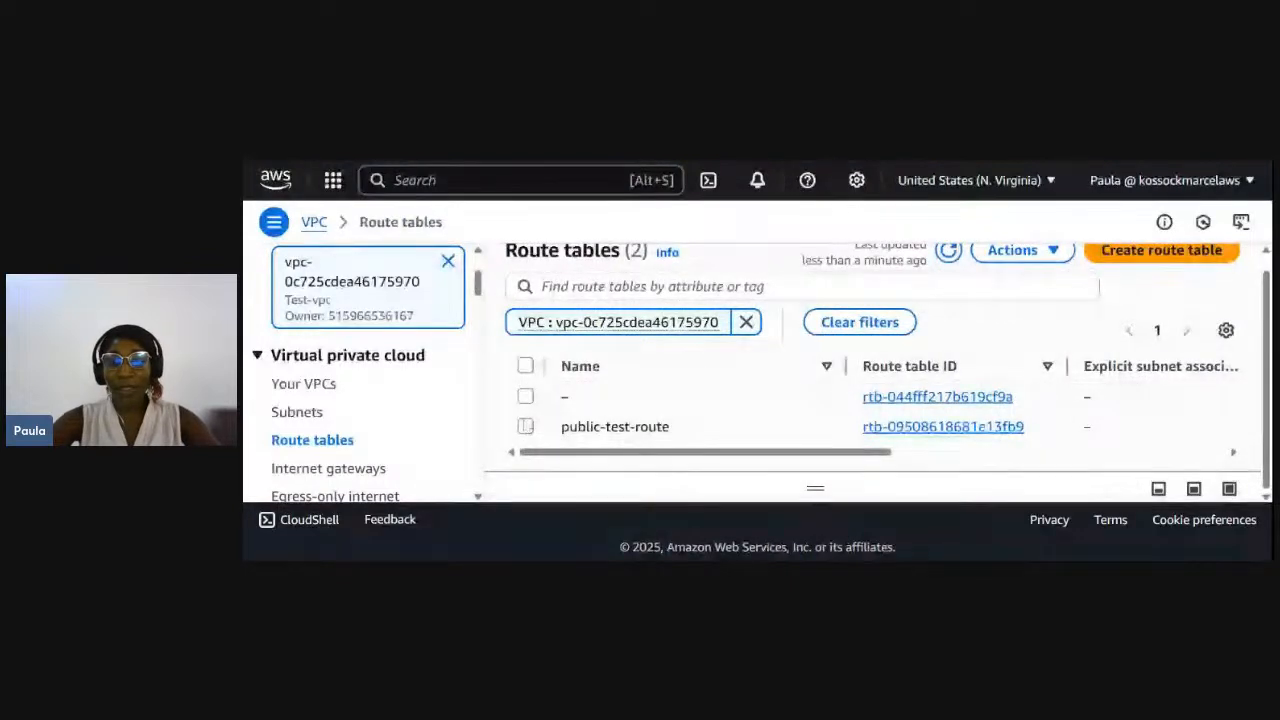
click(525, 427)
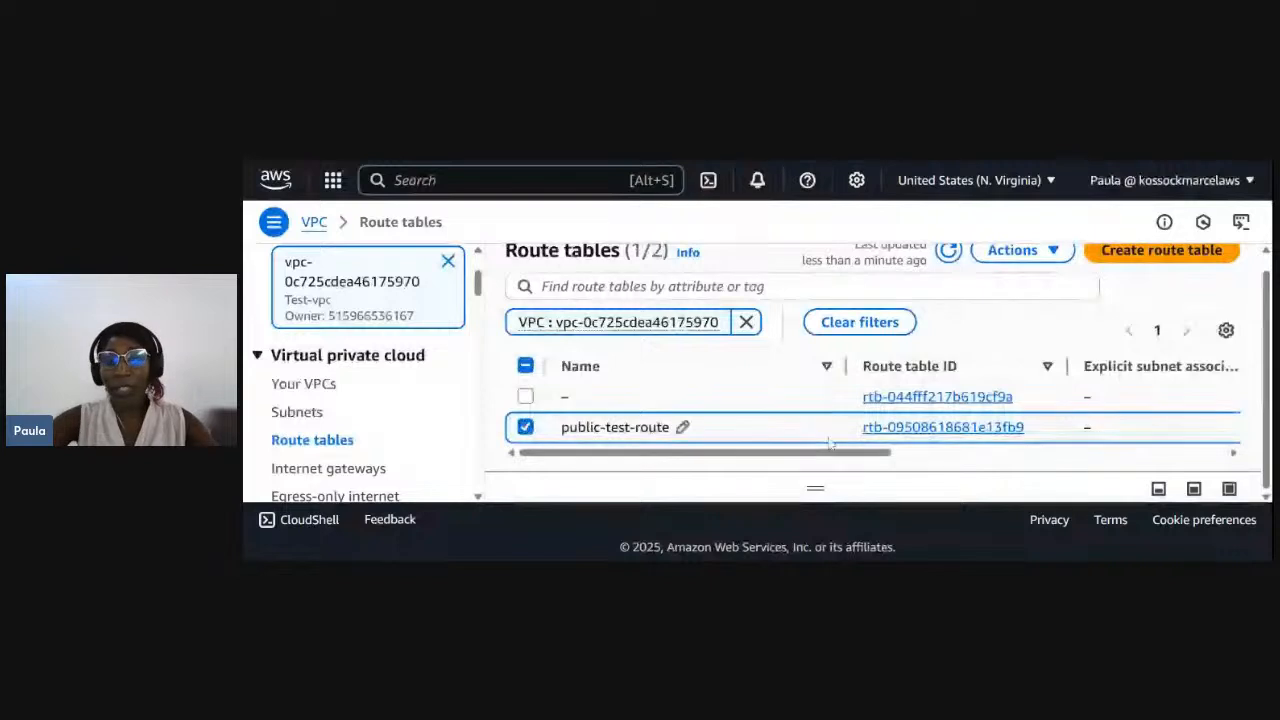
click(965, 427)
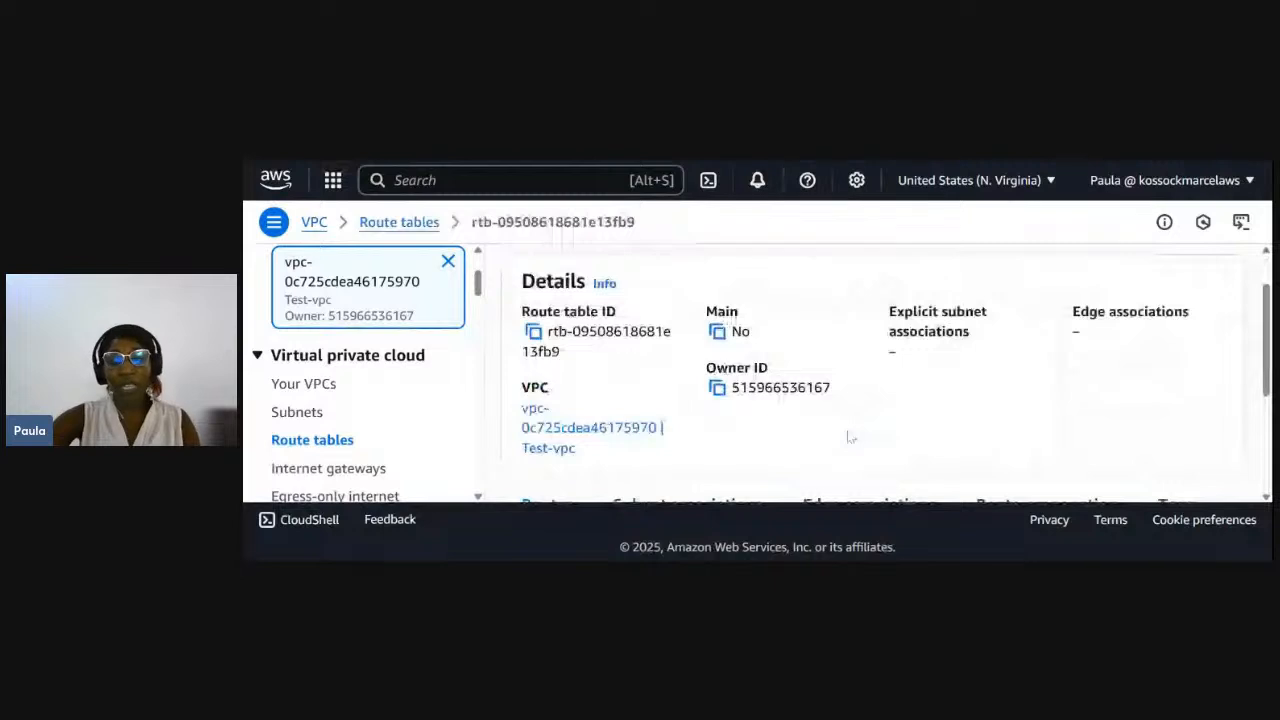
- Open the routes of public-test-route for editing
scroll(848, 437, down, 1)
scroll(848, 437, up, 1)
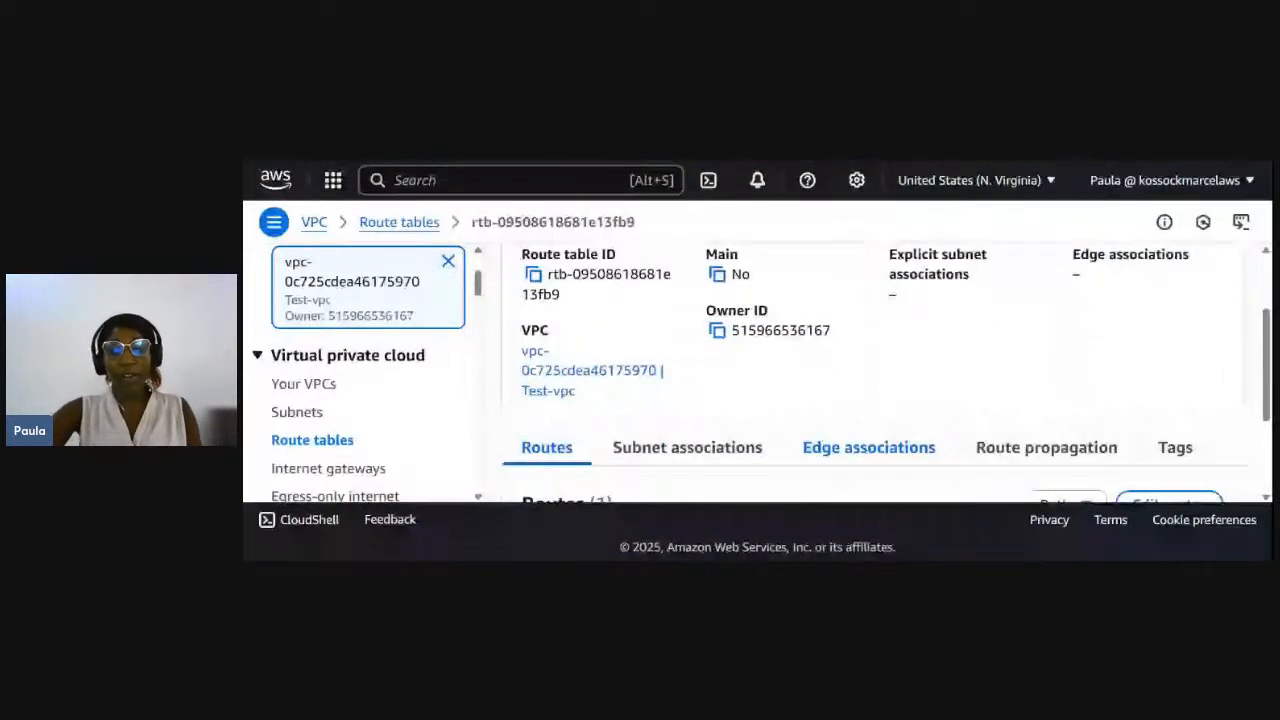
scroll(848, 437, up, 1)
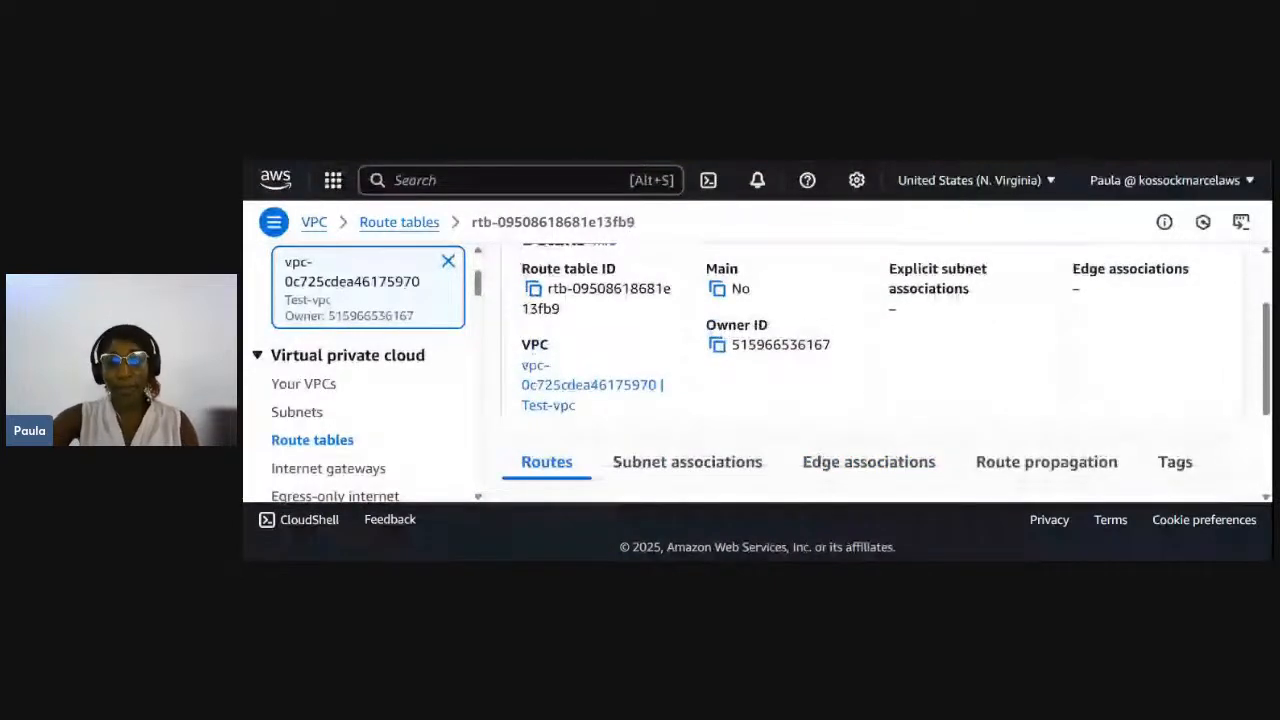
scroll(674, 398, down, 1)
scroll(674, 398, down, 1)
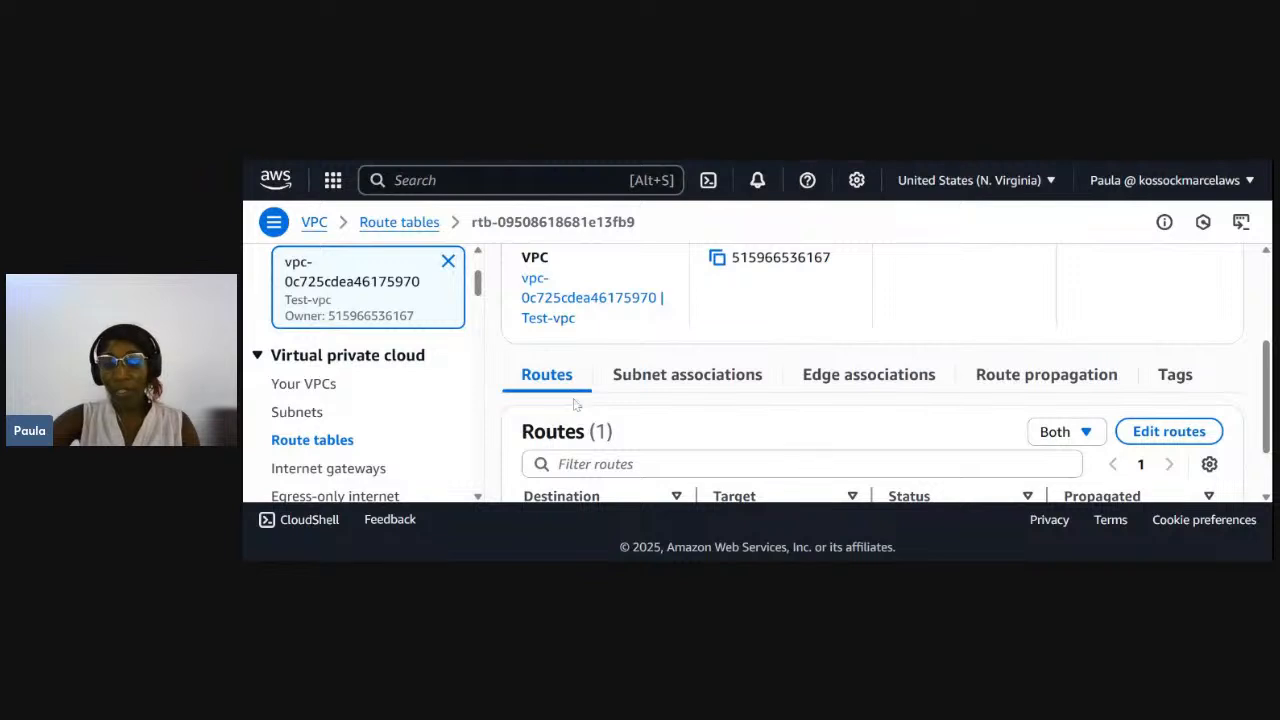
click(1168, 432)
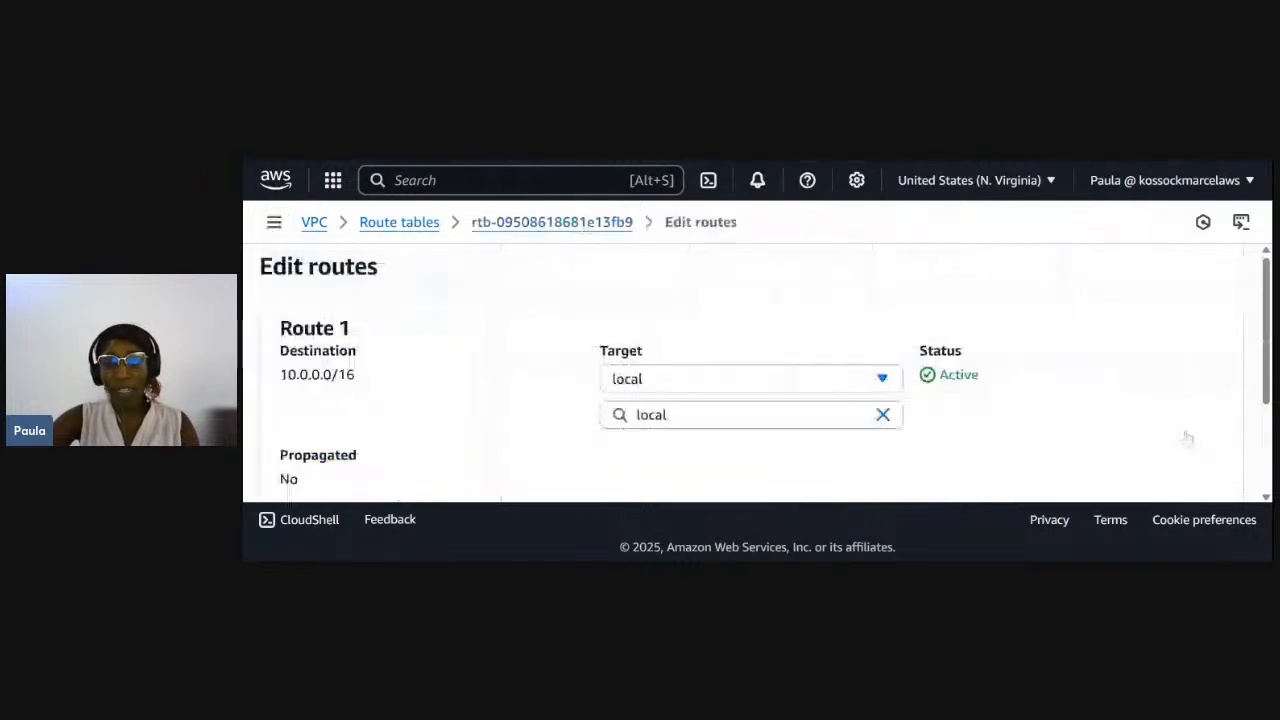
- Add a second route to the route table with destination 0.0.0.0/0
scroll(734, 414, down, 2)
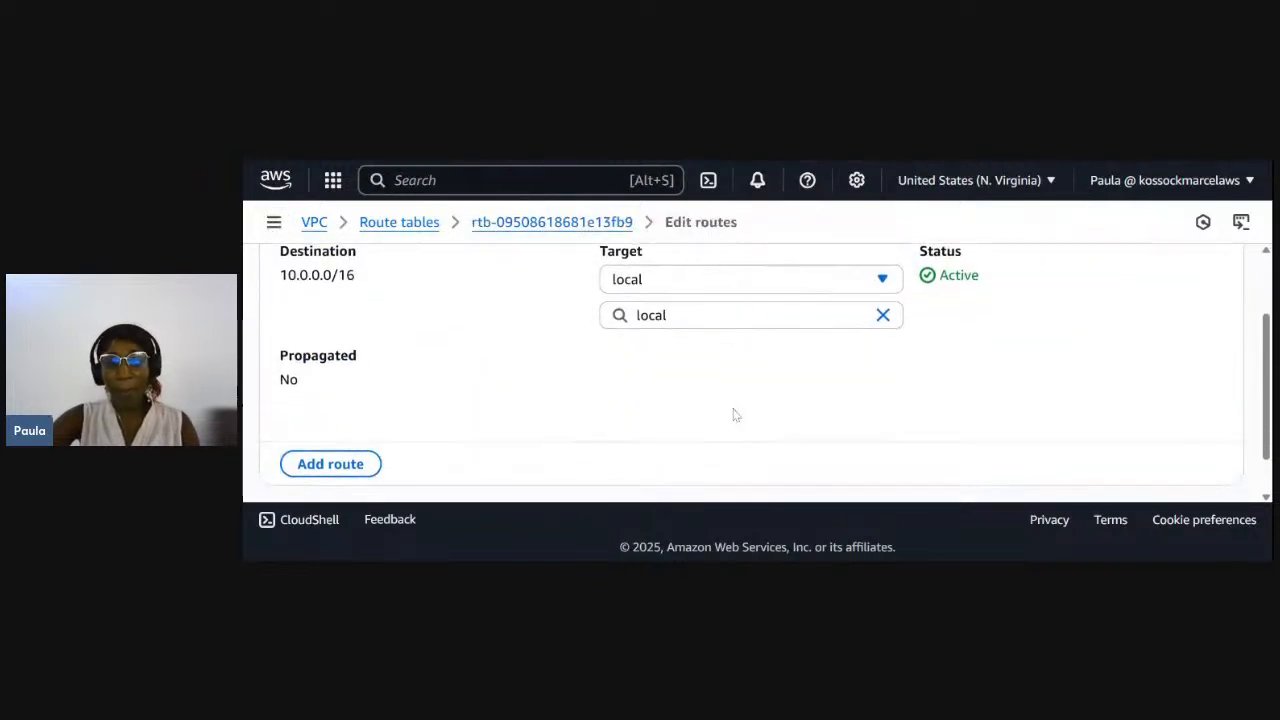
scroll(735, 415, up, 1)
scroll(735, 415, down, 1)
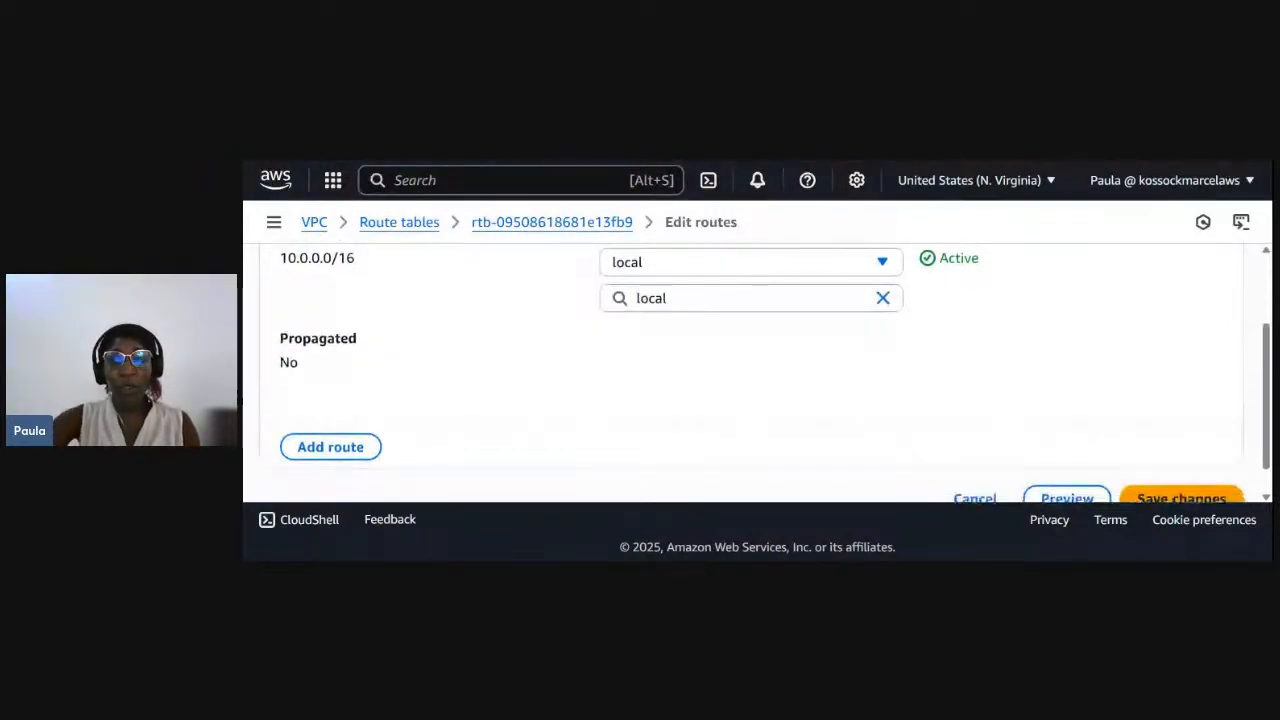
click(320, 450)
scroll(436, 415, down, 3)
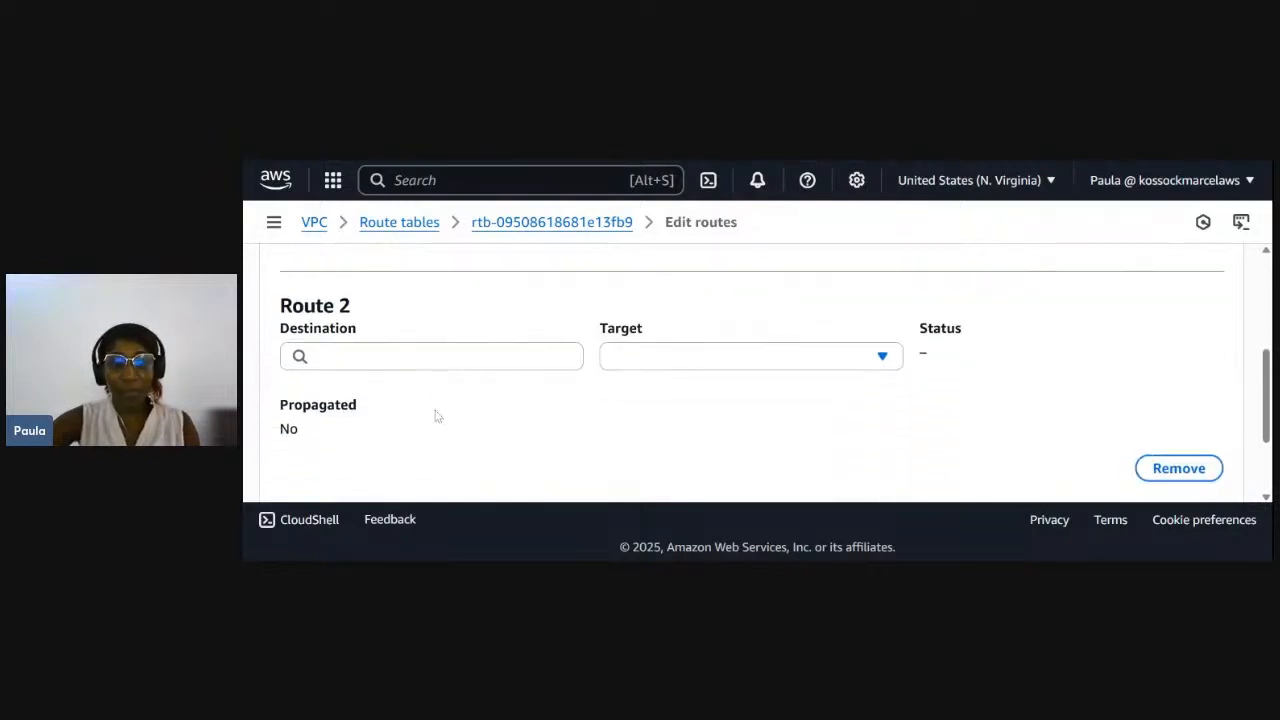
click(340, 354)
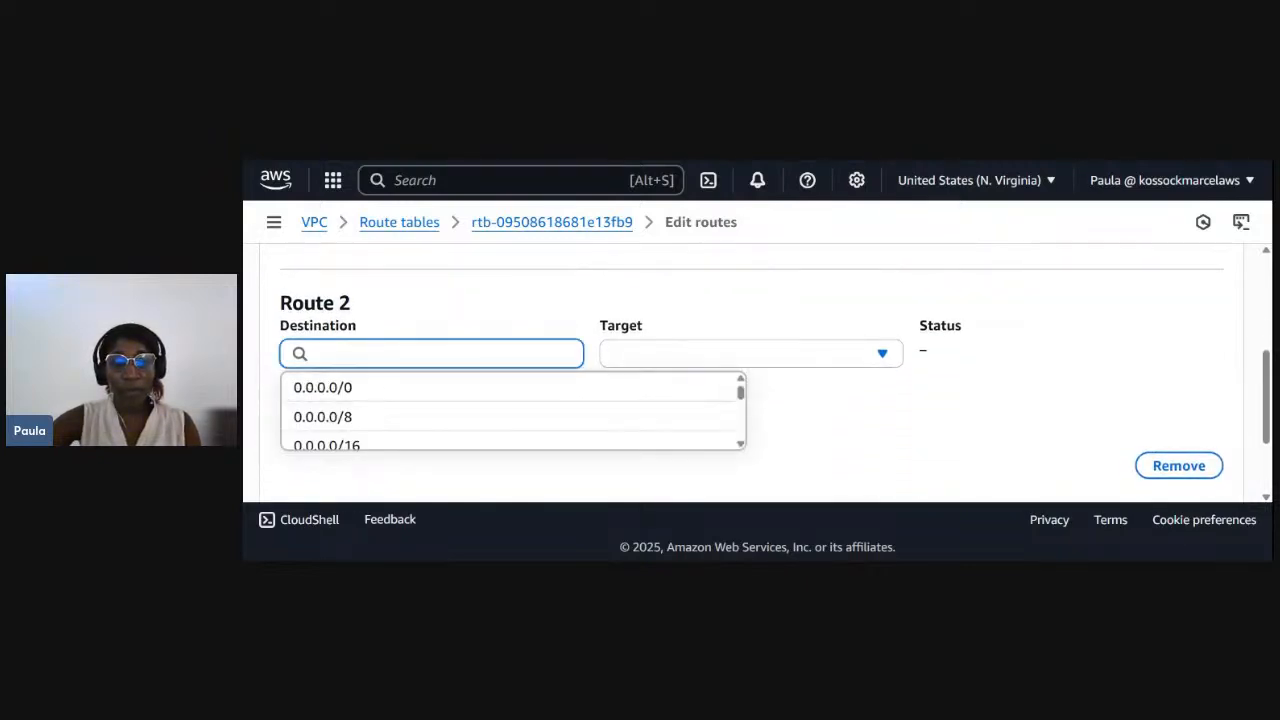
click(328, 388)
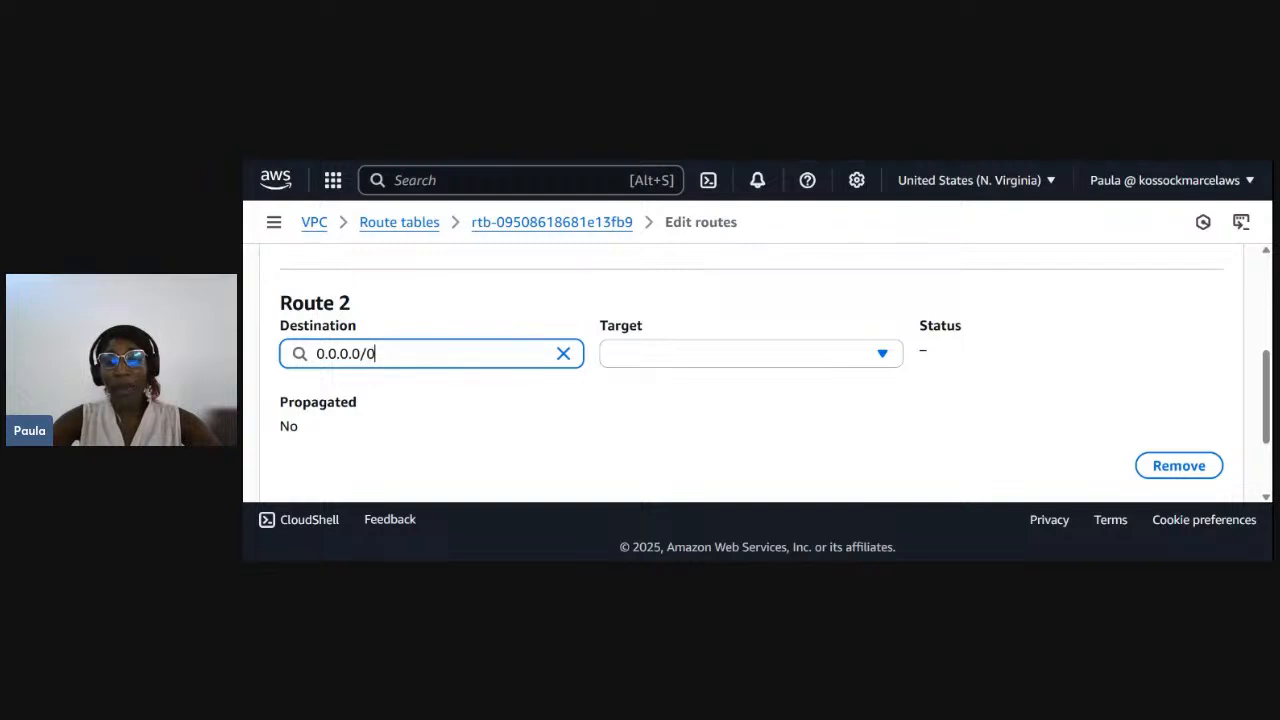
- Set the new route's target to Internet Gateway and pick the test-IG gateway
click(724, 362)
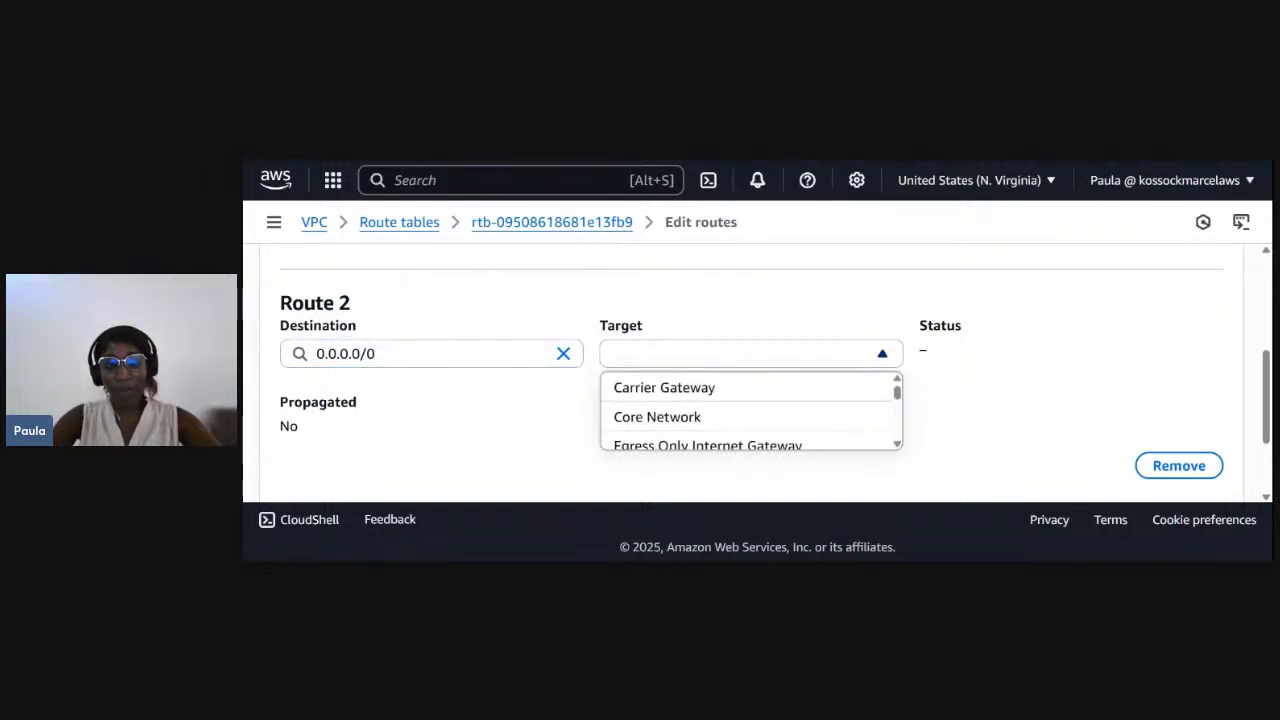
scroll(720, 411, down, 1)
scroll(720, 411, down, 2)
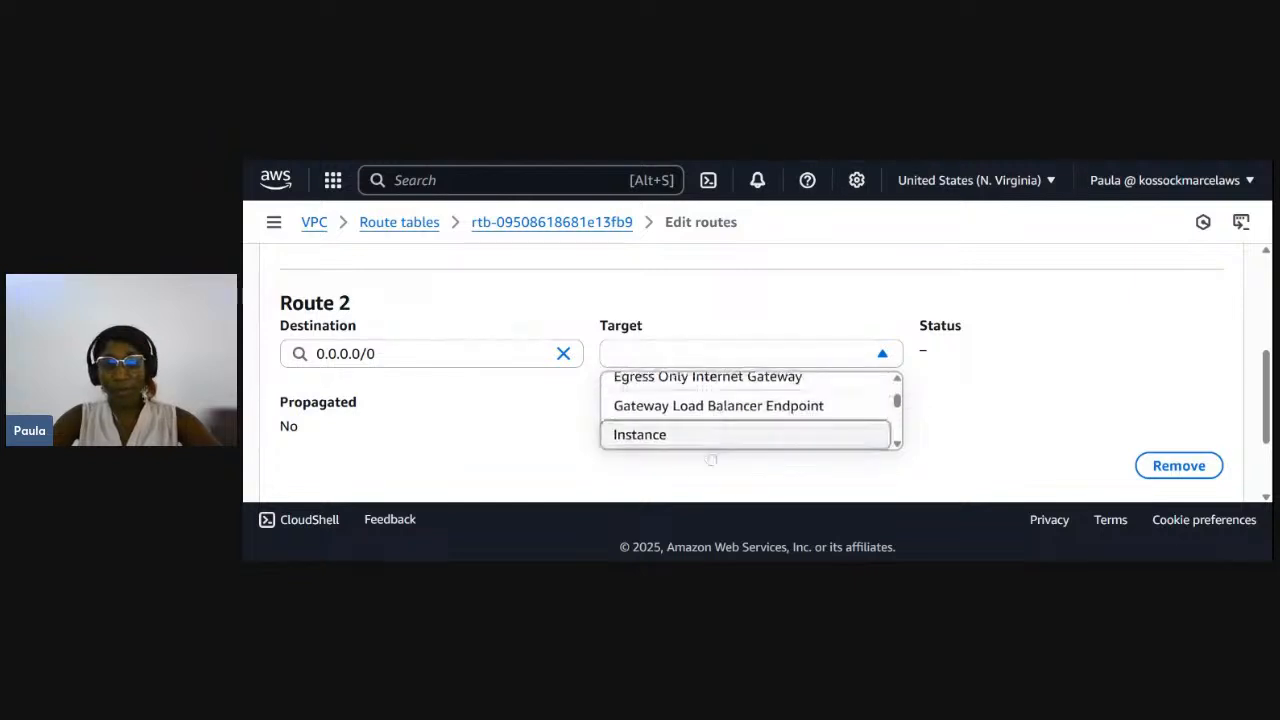
scroll(712, 440, down, 2)
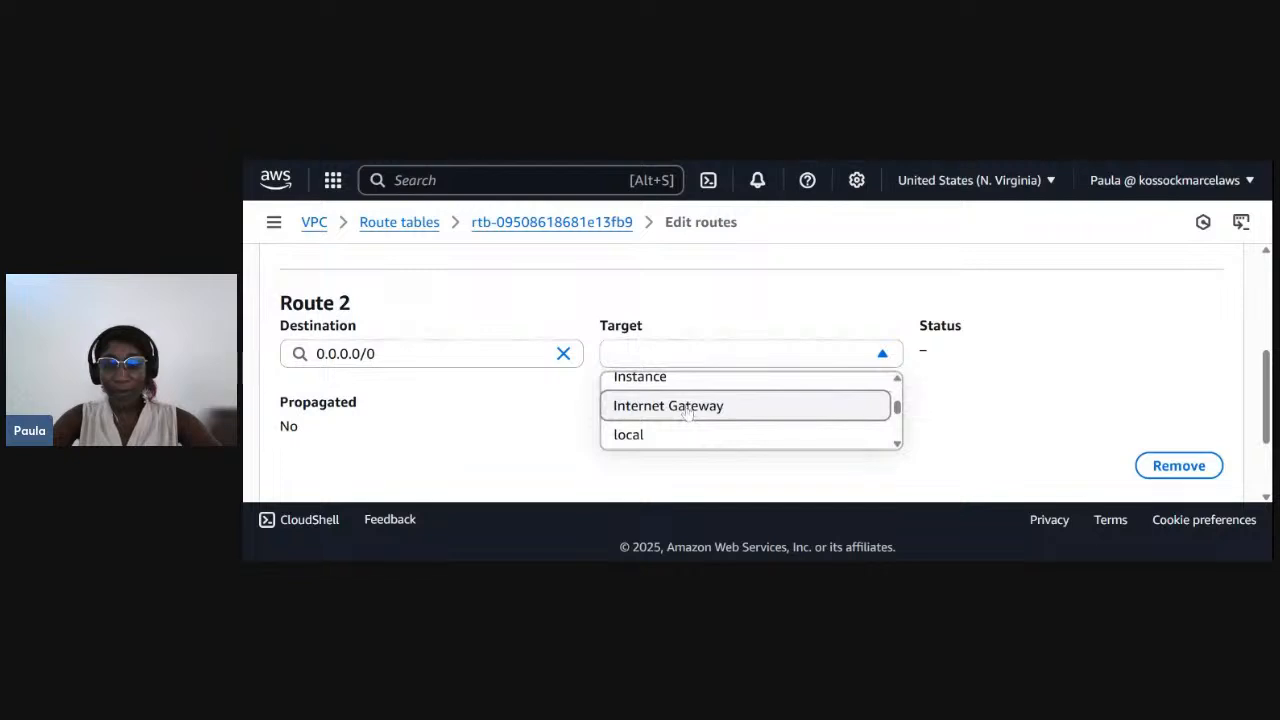
click(688, 416)
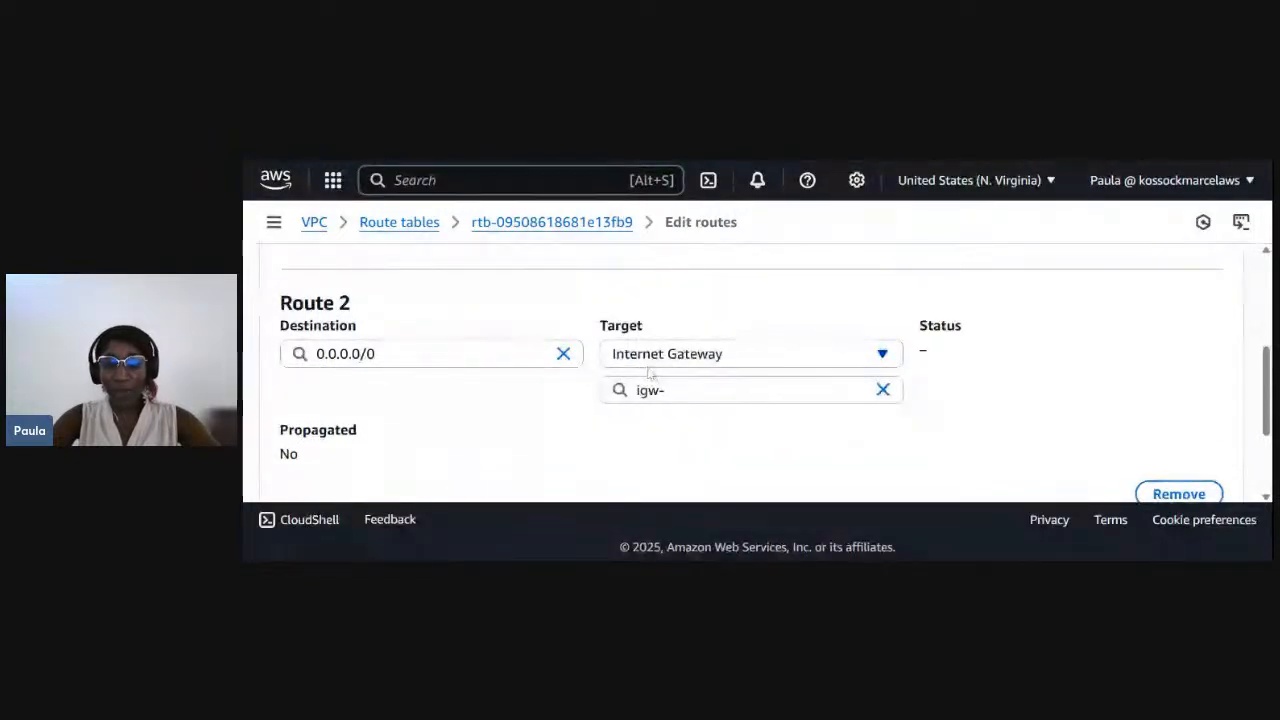
click(750, 390)
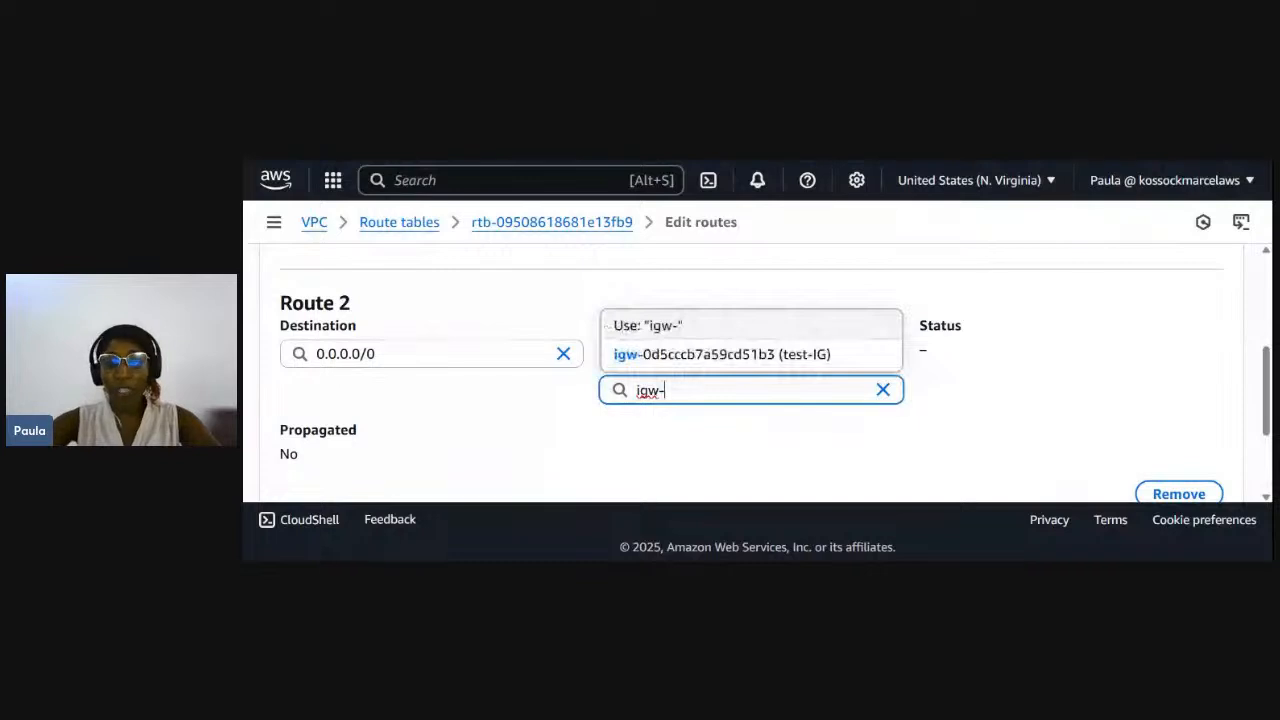
click(697, 355)
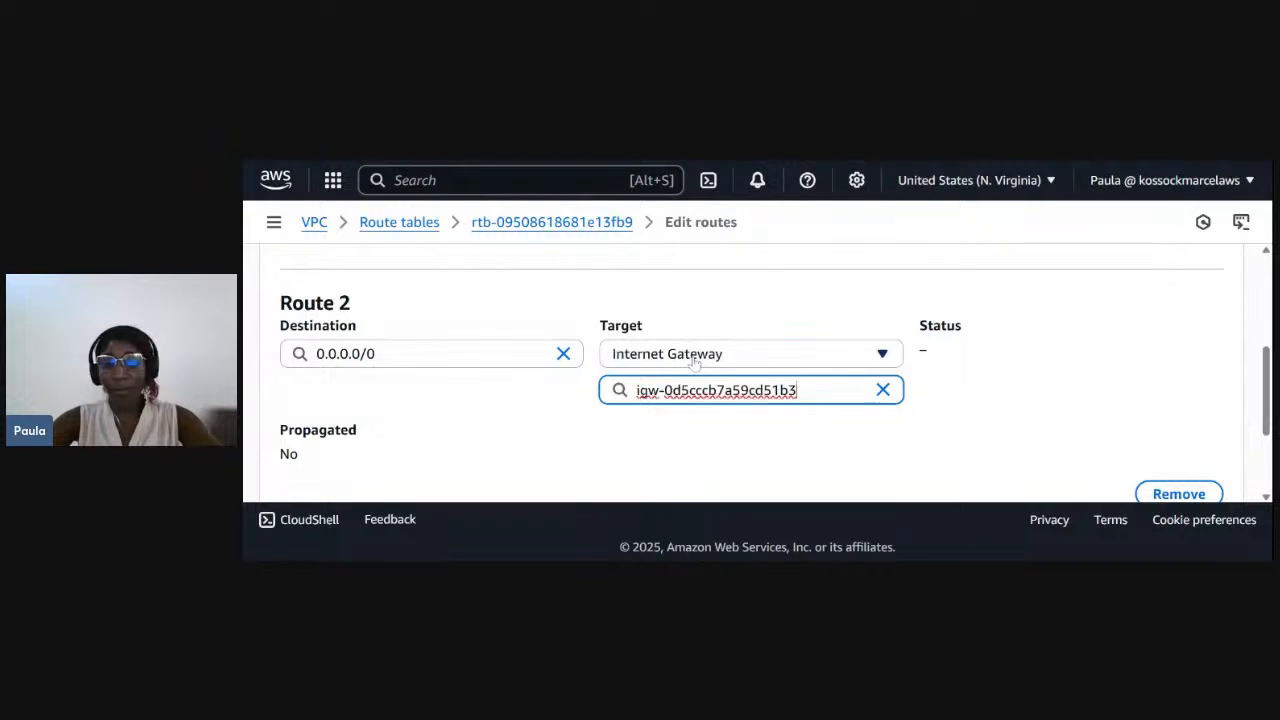
- Save the route changes and dismiss the success notice
scroll(949, 434, down, 2)
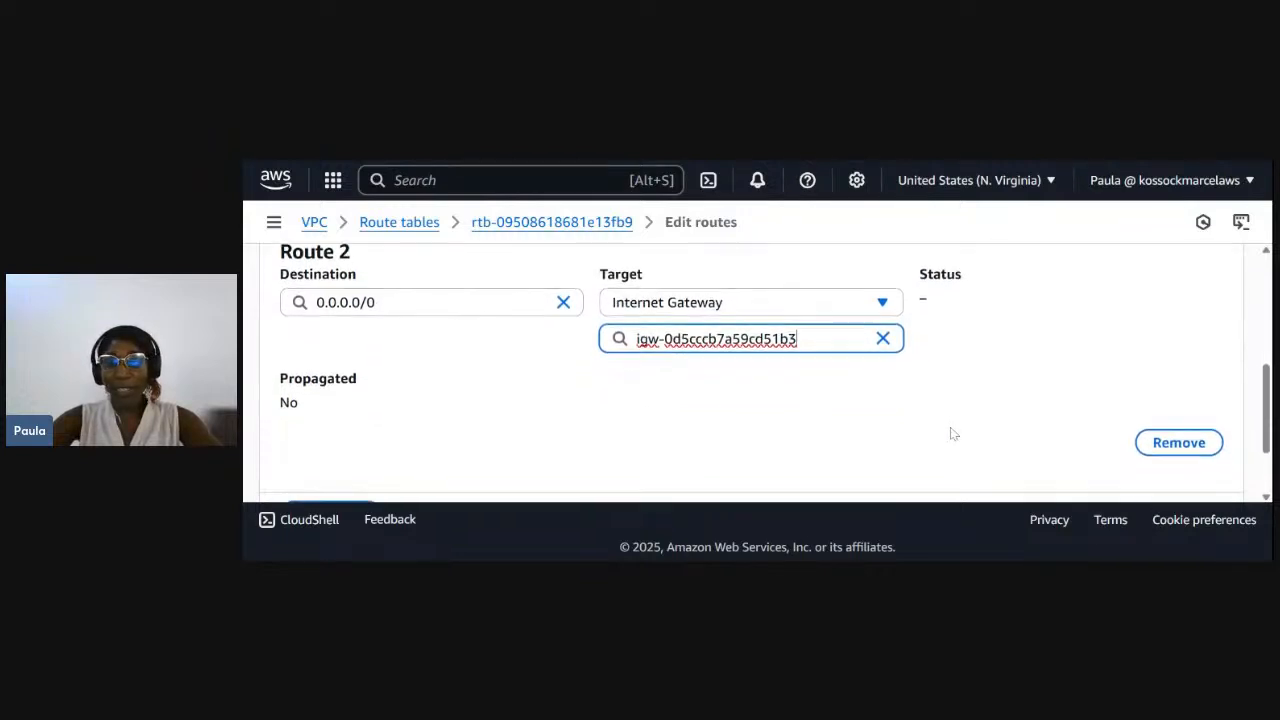
scroll(802, 452, down, 2)
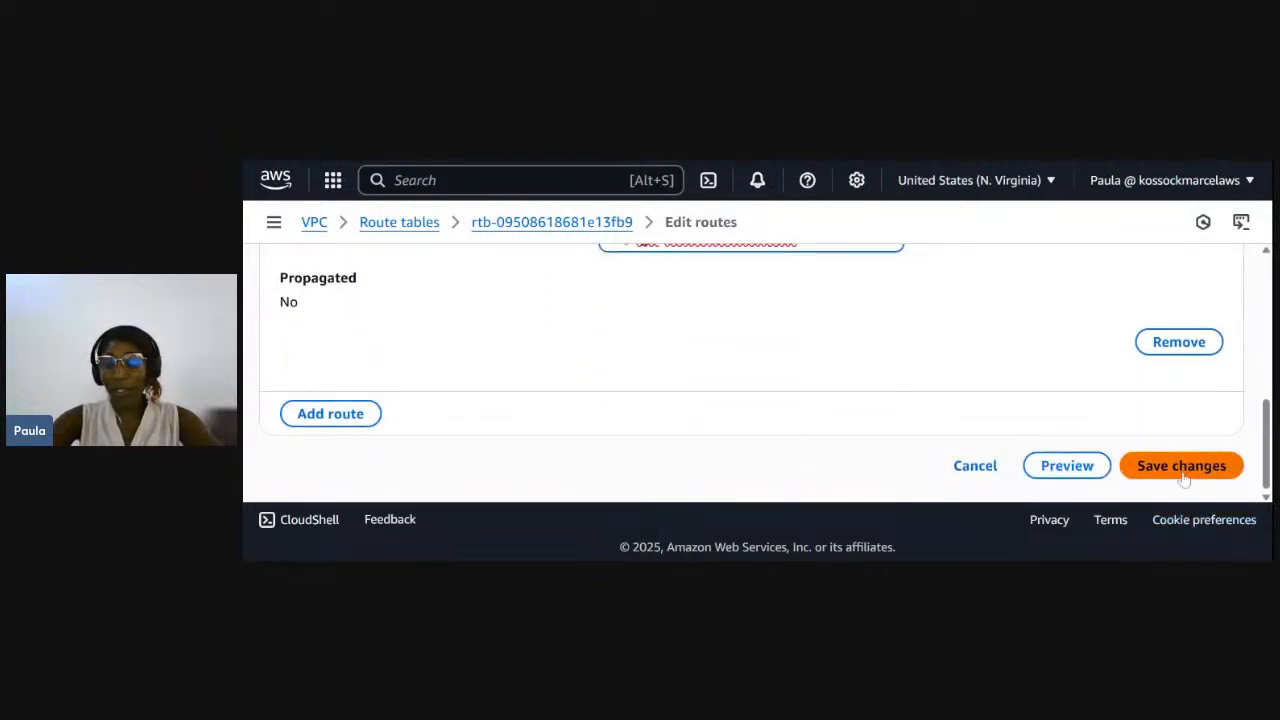
click(1181, 470)
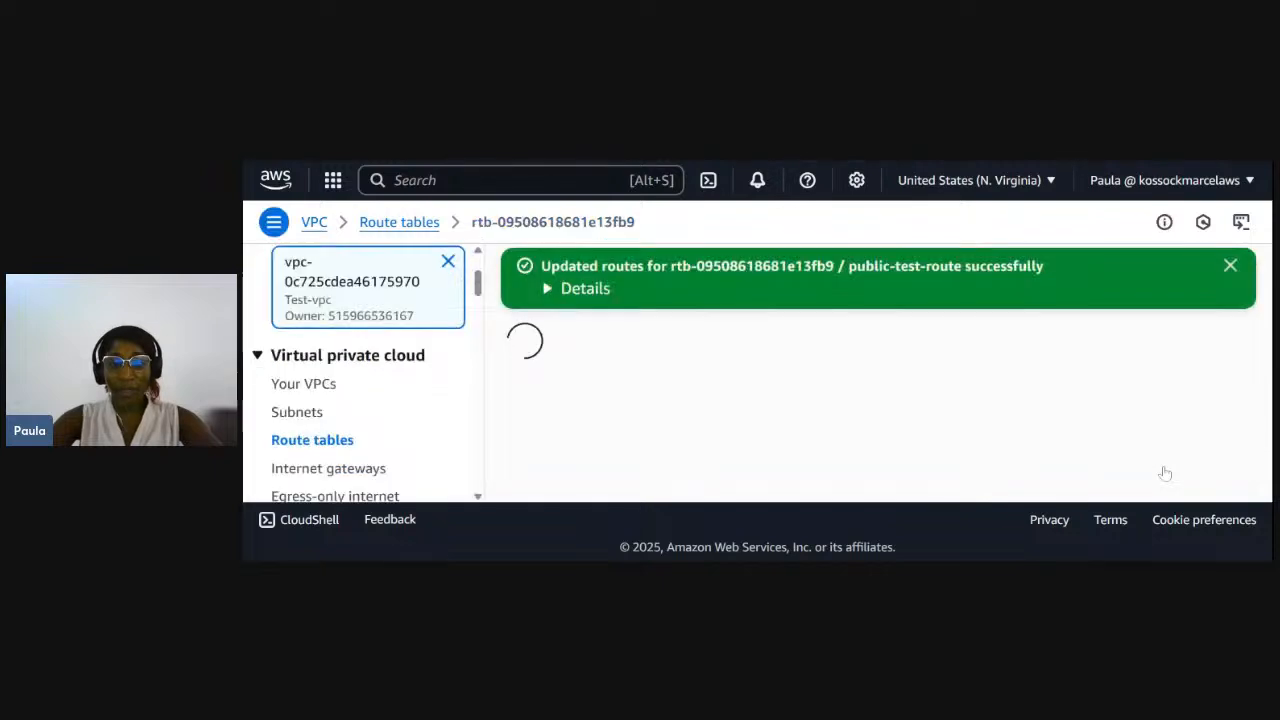
click(1218, 267)
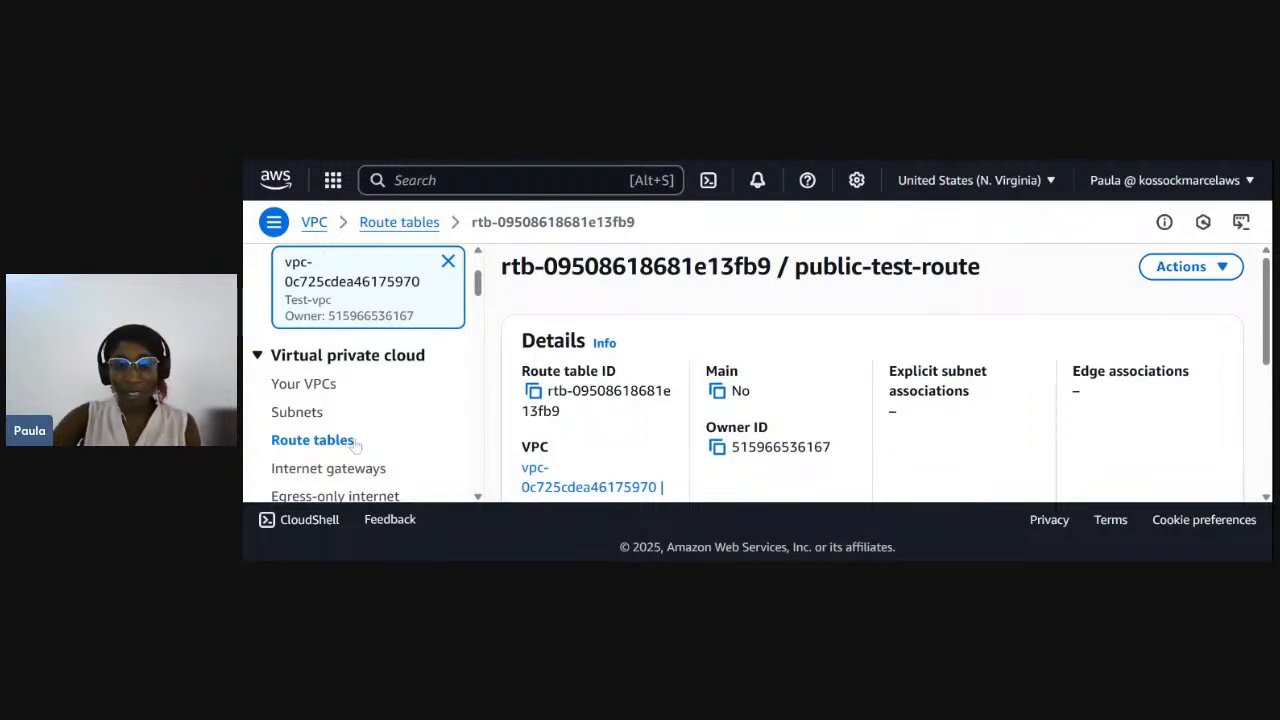
- Associate Public-test-subnet with public-test-route and save the subnet association
scroll(870, 374, down, 3)
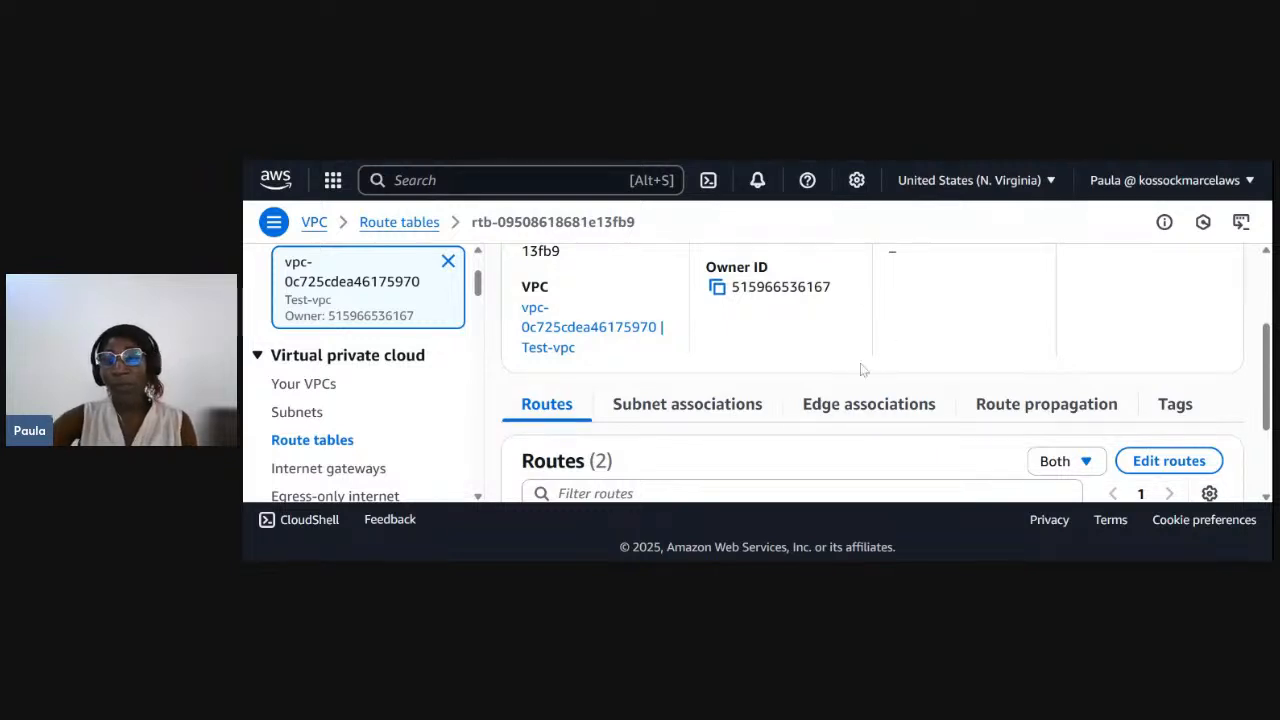
click(703, 420)
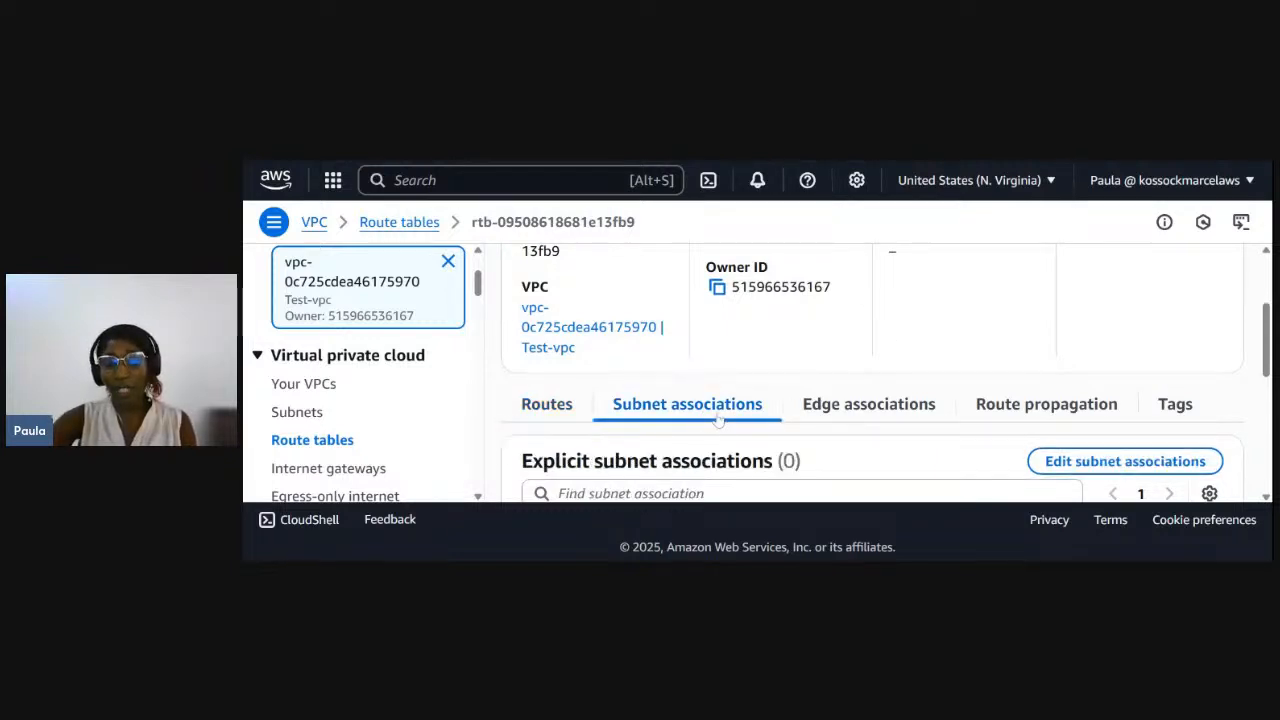
scroll(710, 420, down, 2)
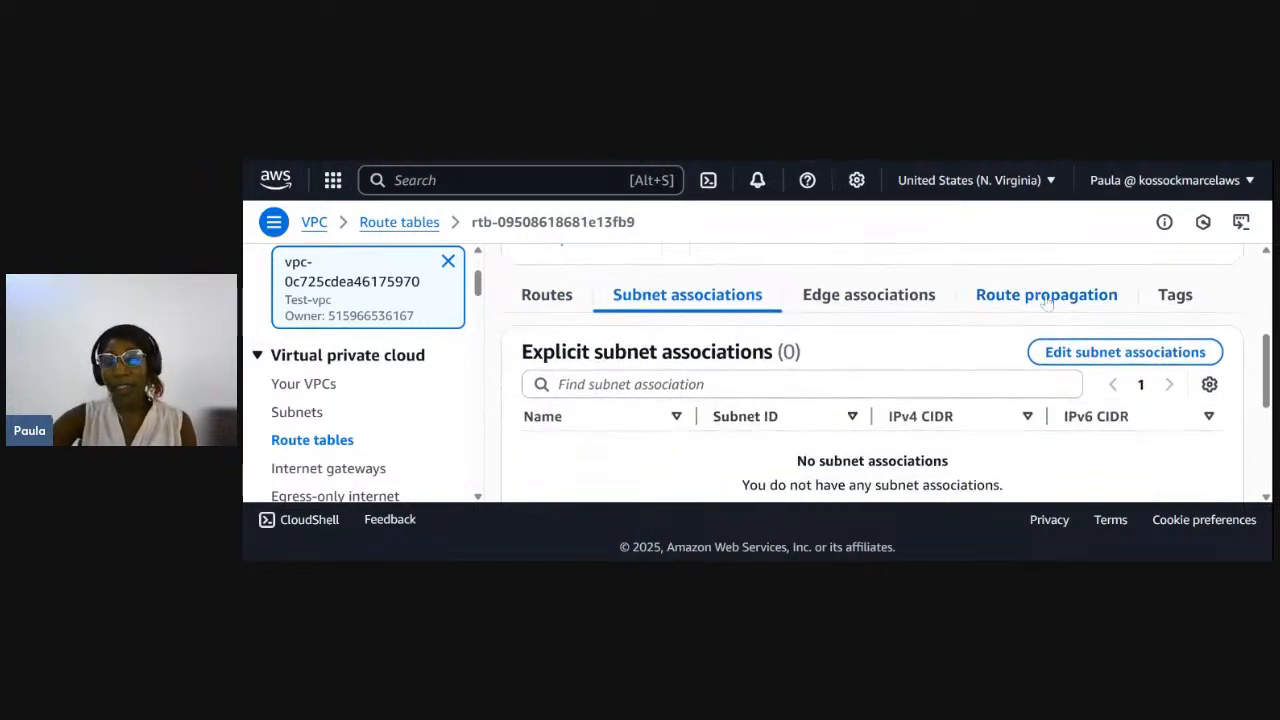
click(1104, 354)
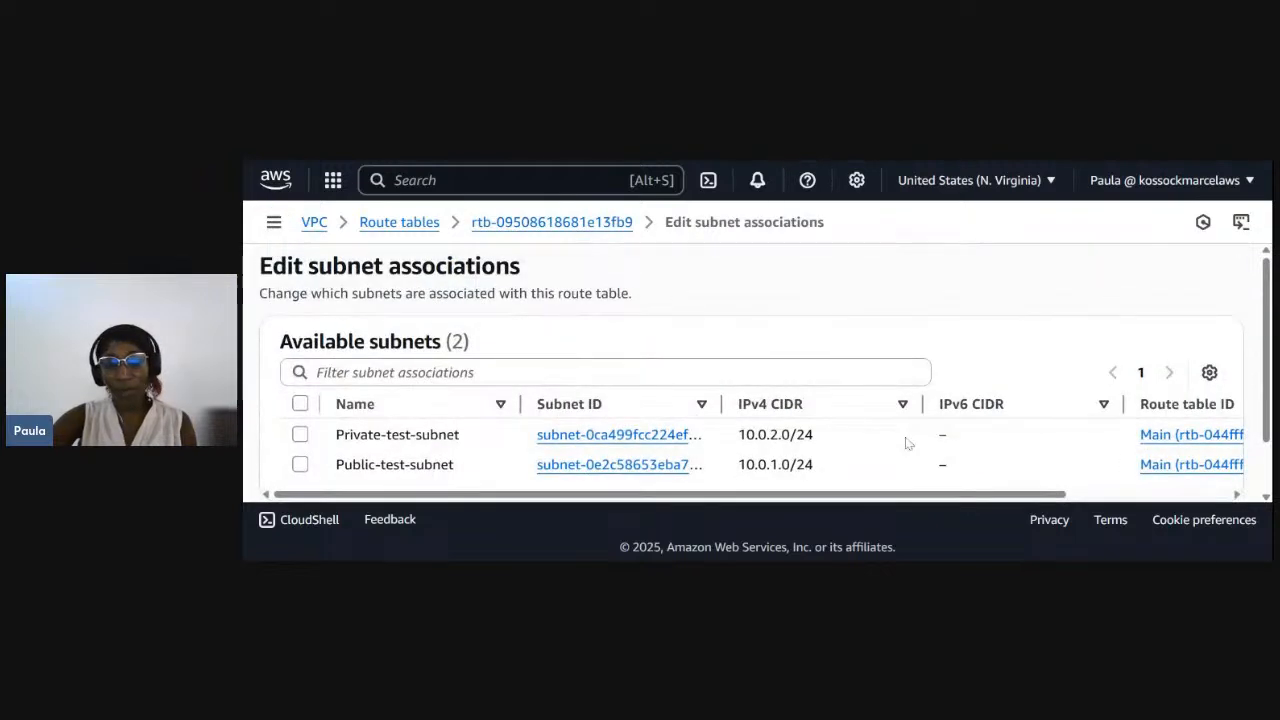
scroll(905, 443, down, 1)
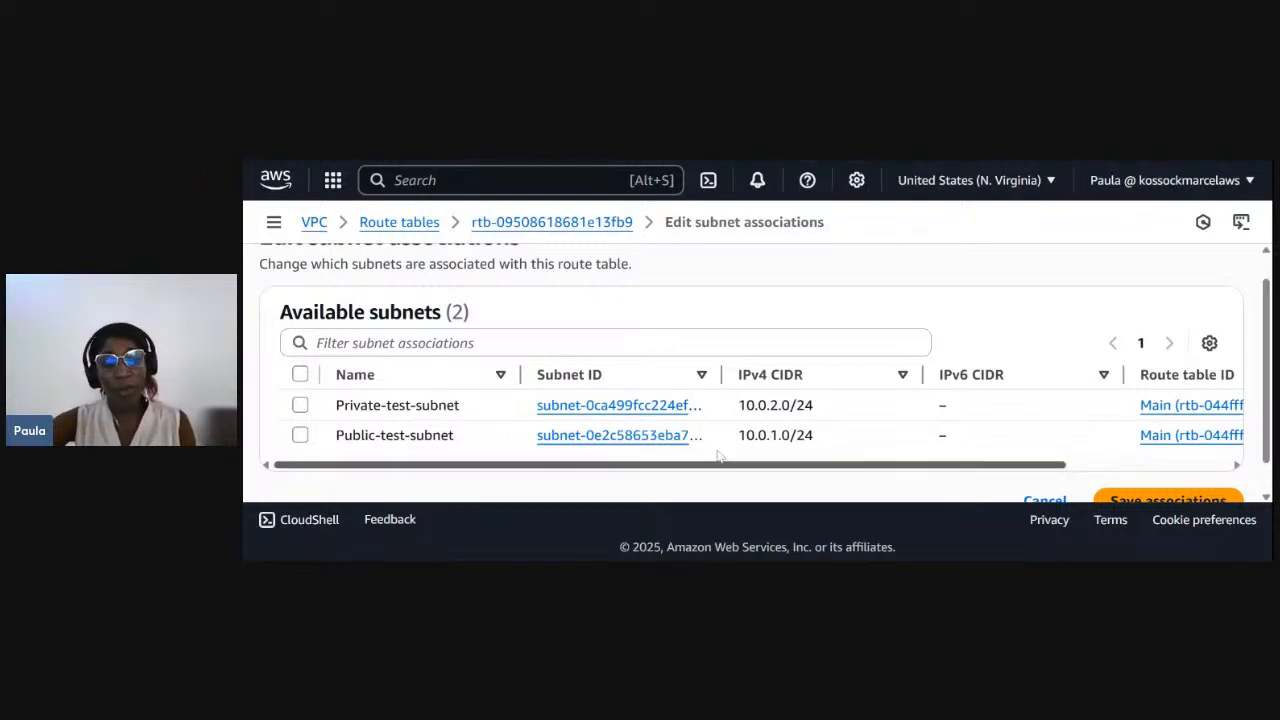
click(299, 436)
scroll(688, 451, down, 2)
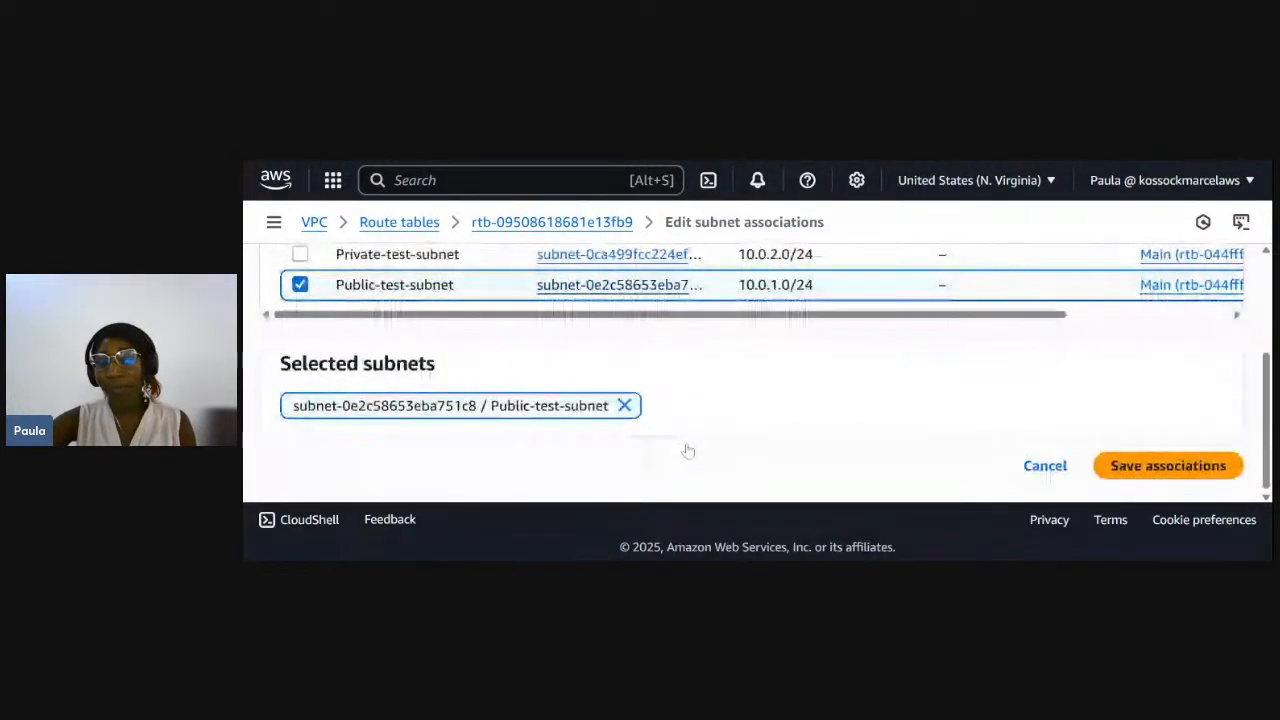
click(1158, 468)
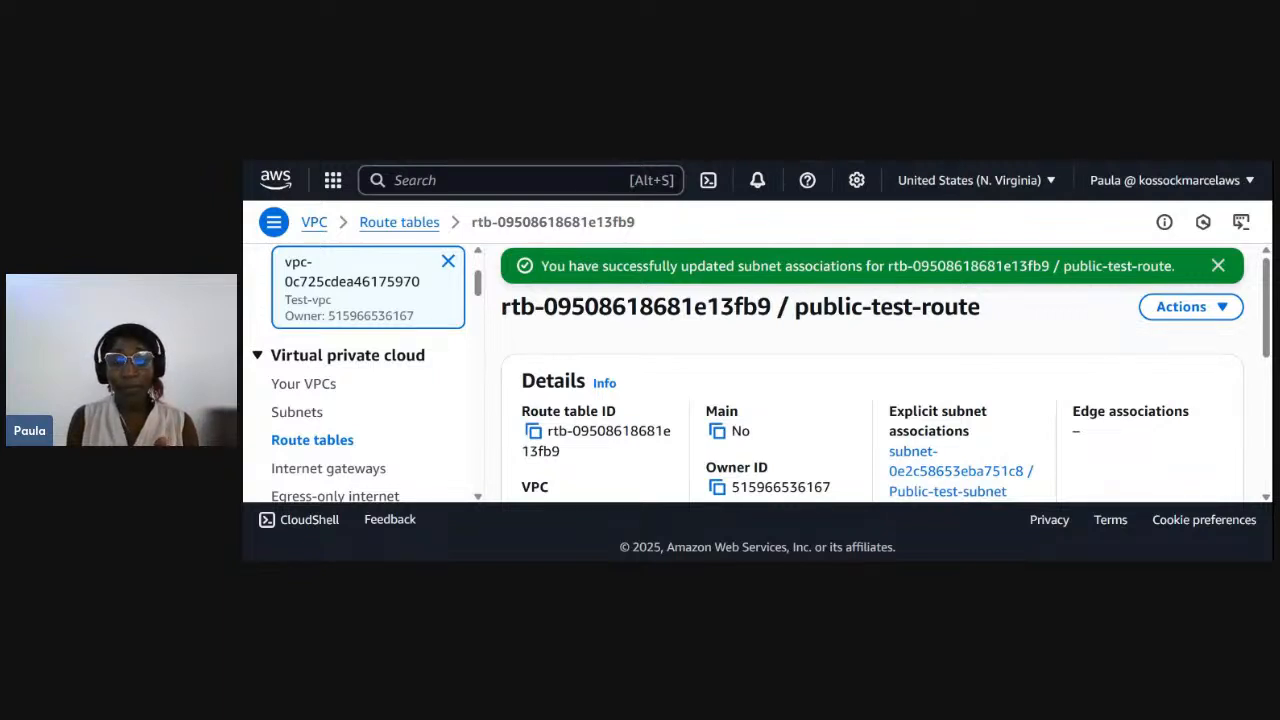
- Switch to the EC2 service and start launching a new instance from its instances list
click(426, 182)
text(ec2)
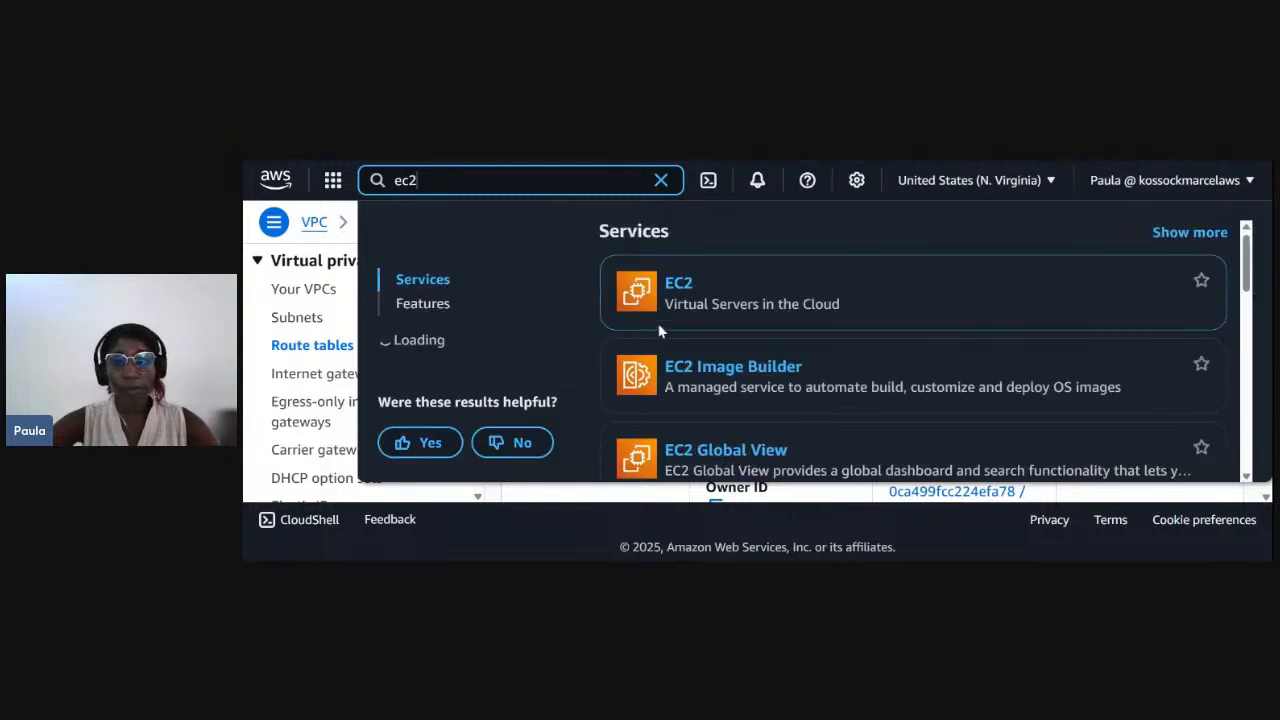
click(680, 286)
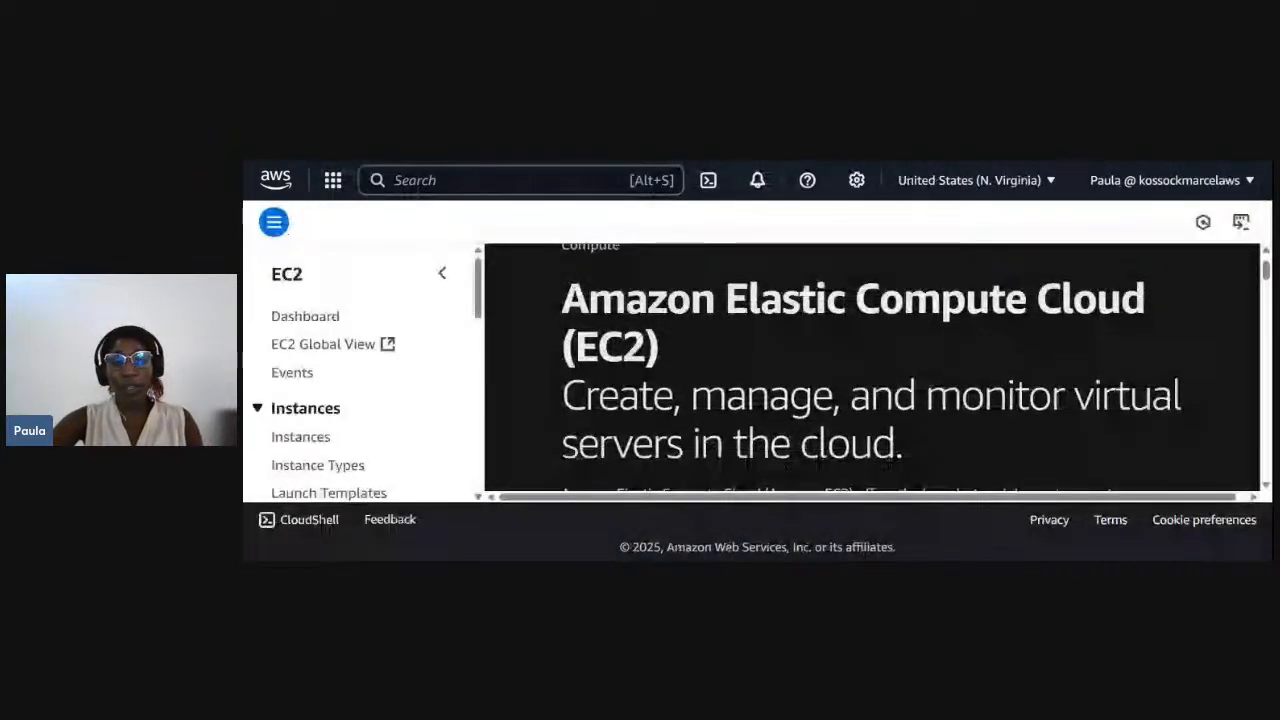
click(306, 445)
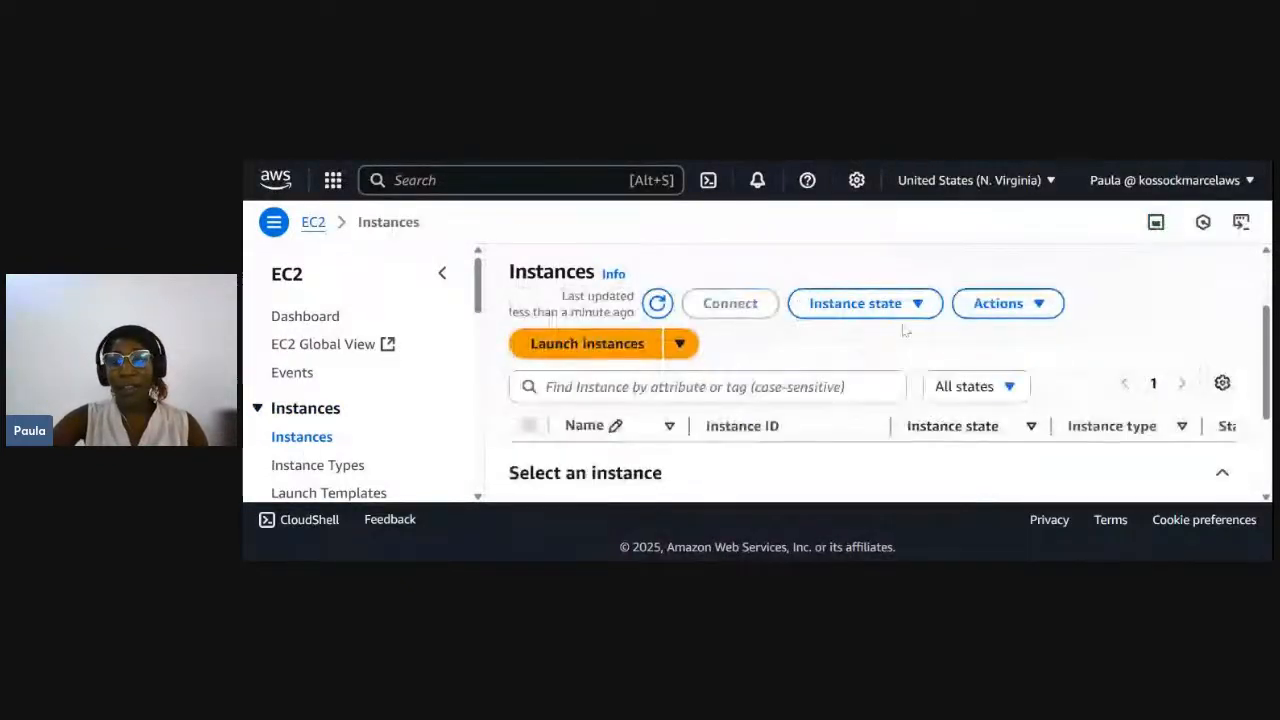
click(609, 345)
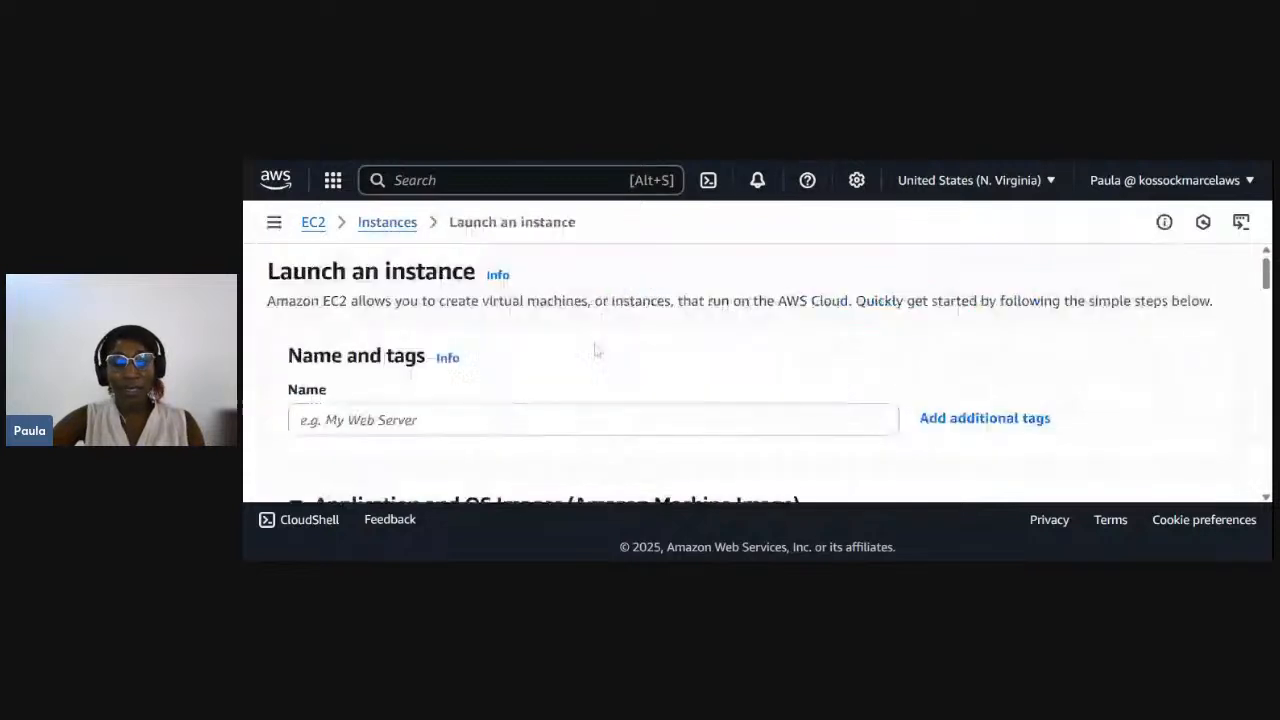
- Name the new instance test-instance
click(508, 410)
text(tes)
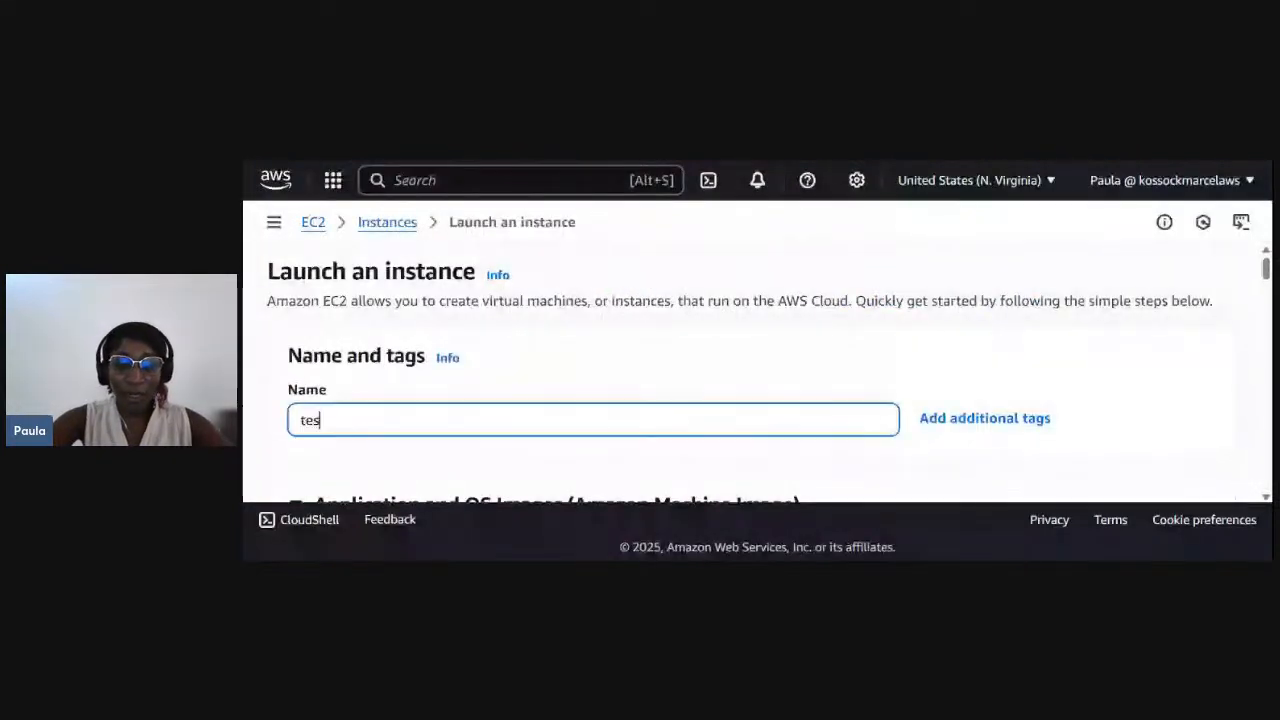
text(t-instance)
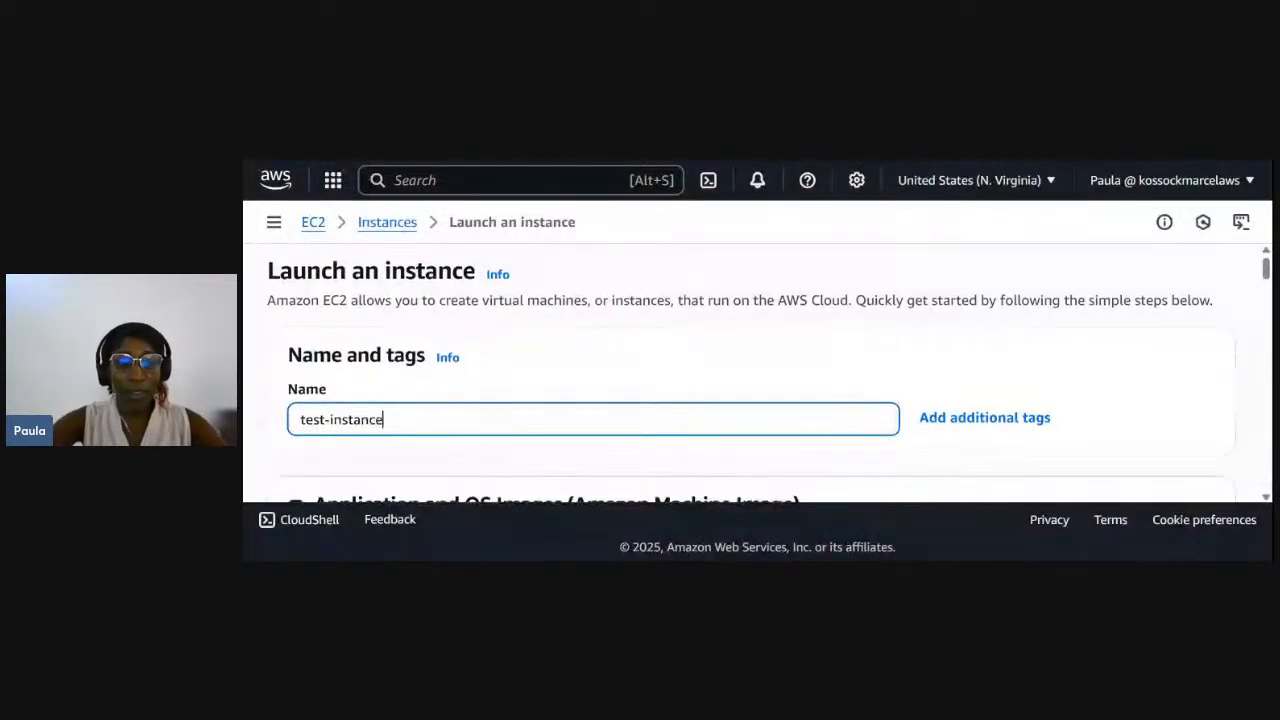
- Choose Ubuntu as the operating system image for the instance
scroll(750, 370, down, 3)
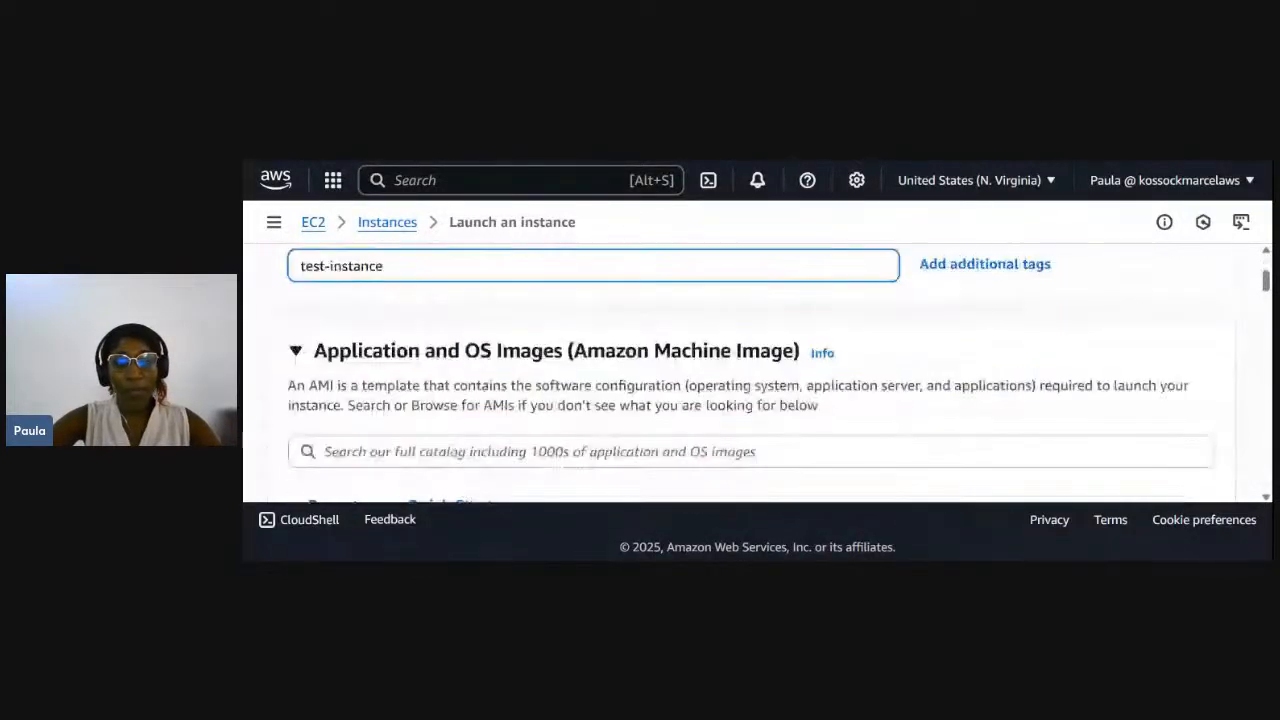
scroll(750, 370, down, 2)
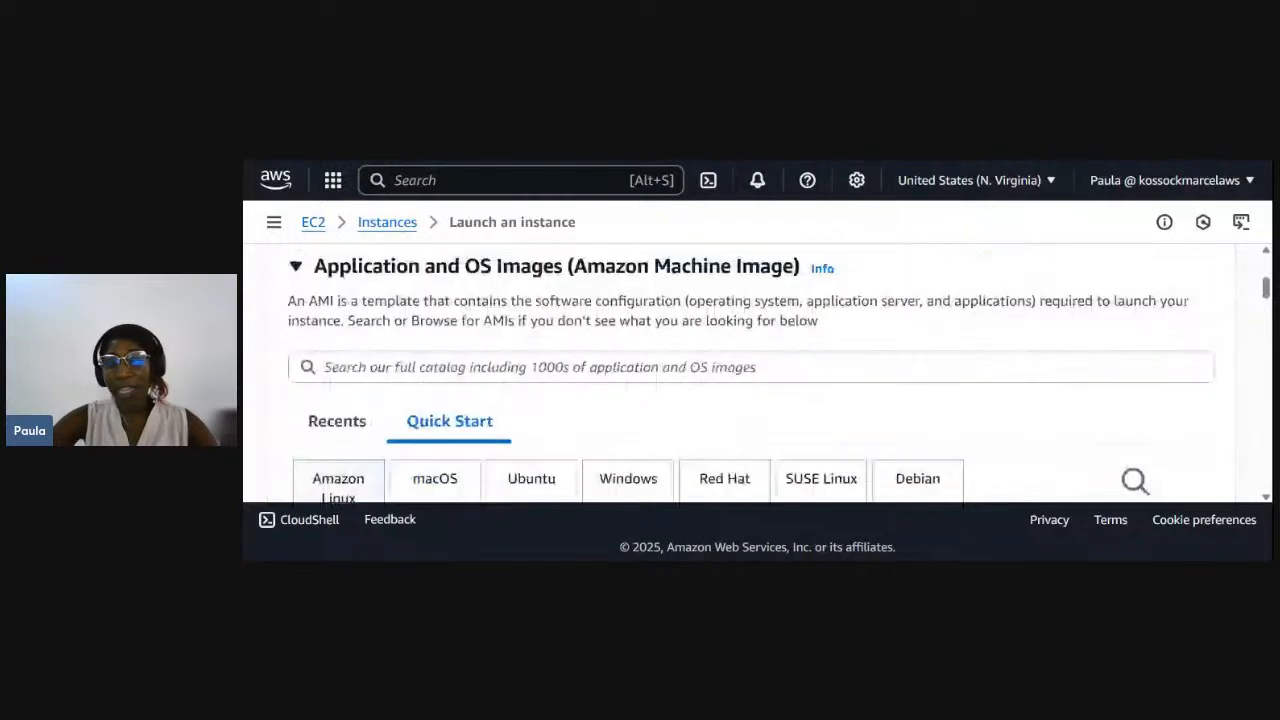
scroll(750, 370, down, 3)
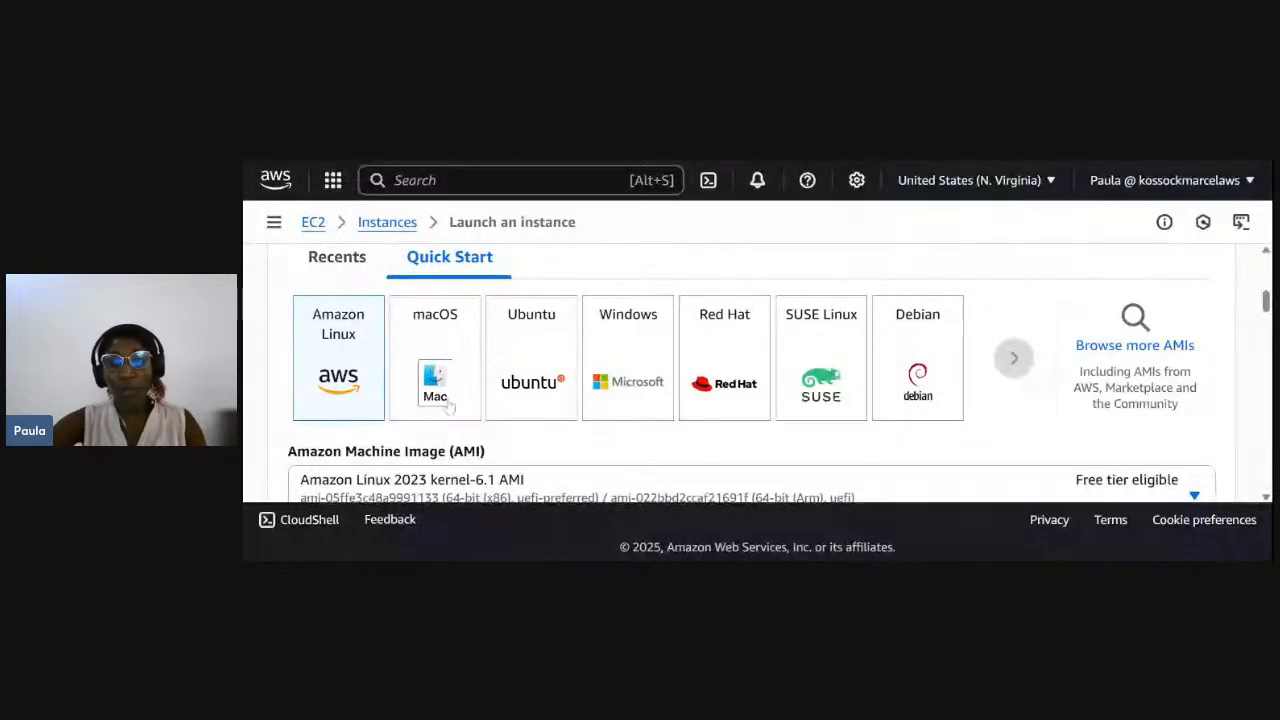
click(527, 375)
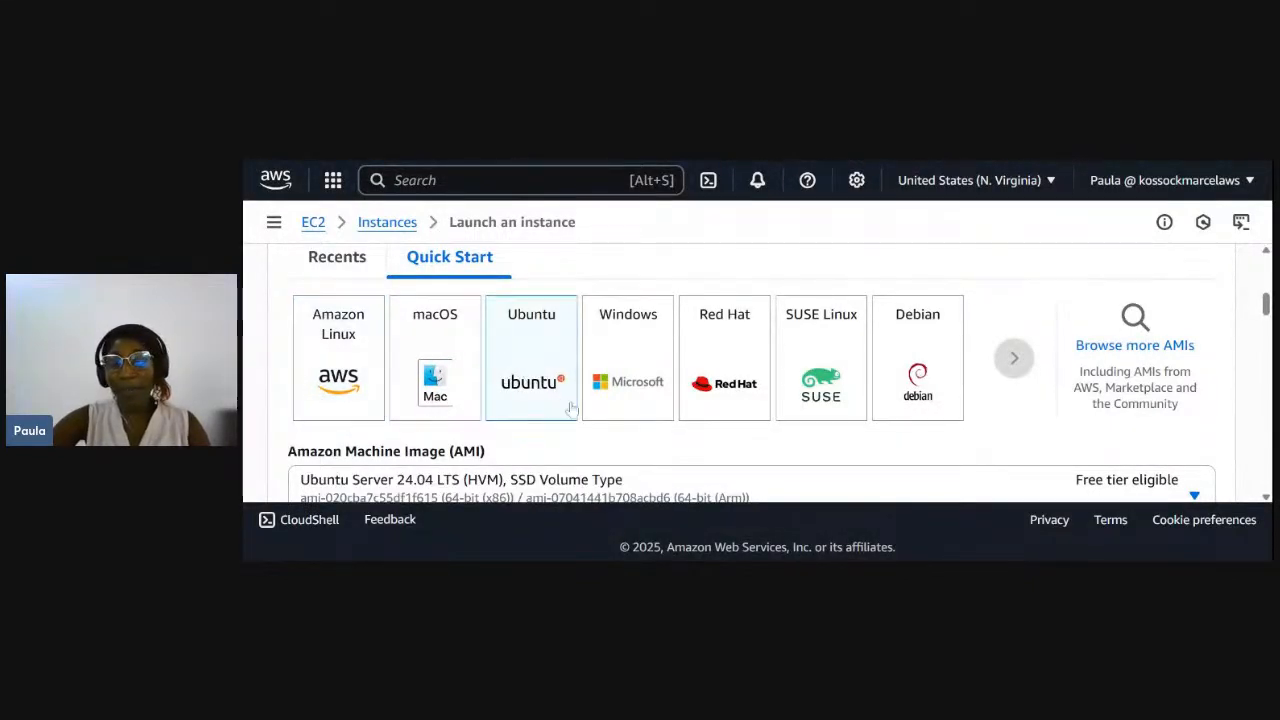
- Keep the default Ubuntu image and instance type, and start creating a new login key pair
scroll(570, 410, down, 1)
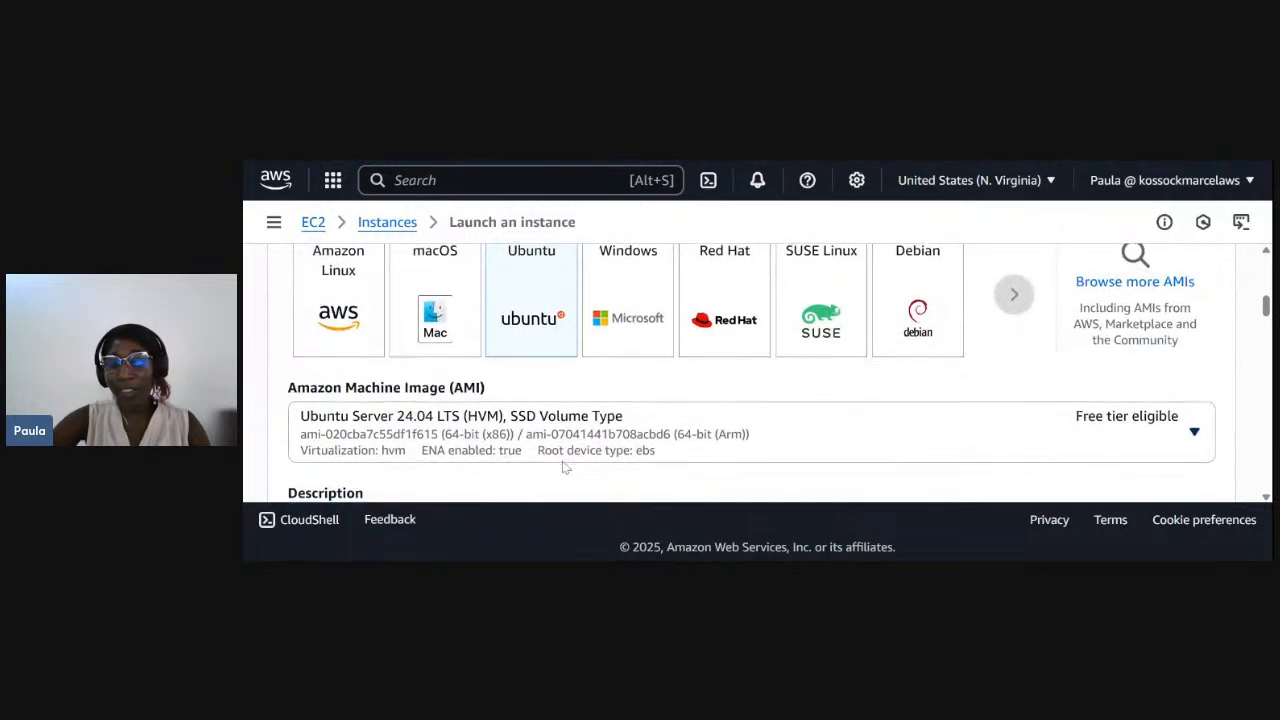
scroll(566, 460, down, 1)
scroll(980, 461, down, 4)
scroll(727, 359, down, 3)
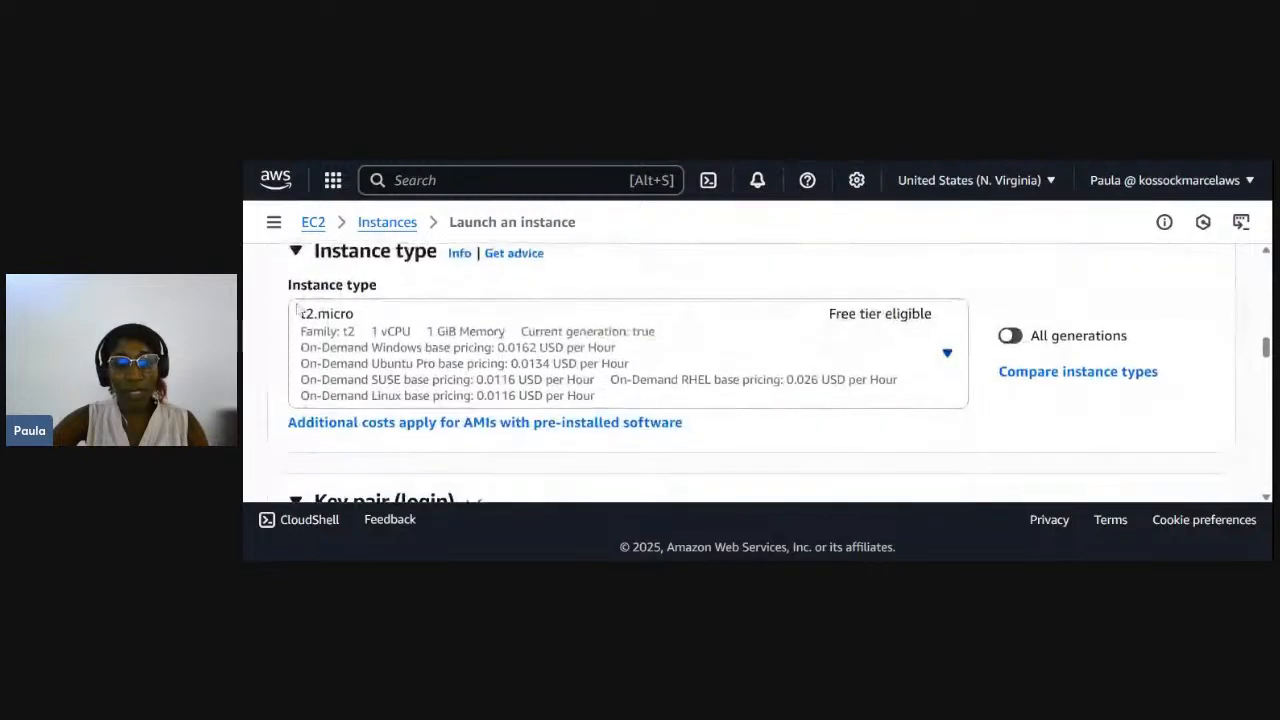
scroll(364, 364, down, 4)
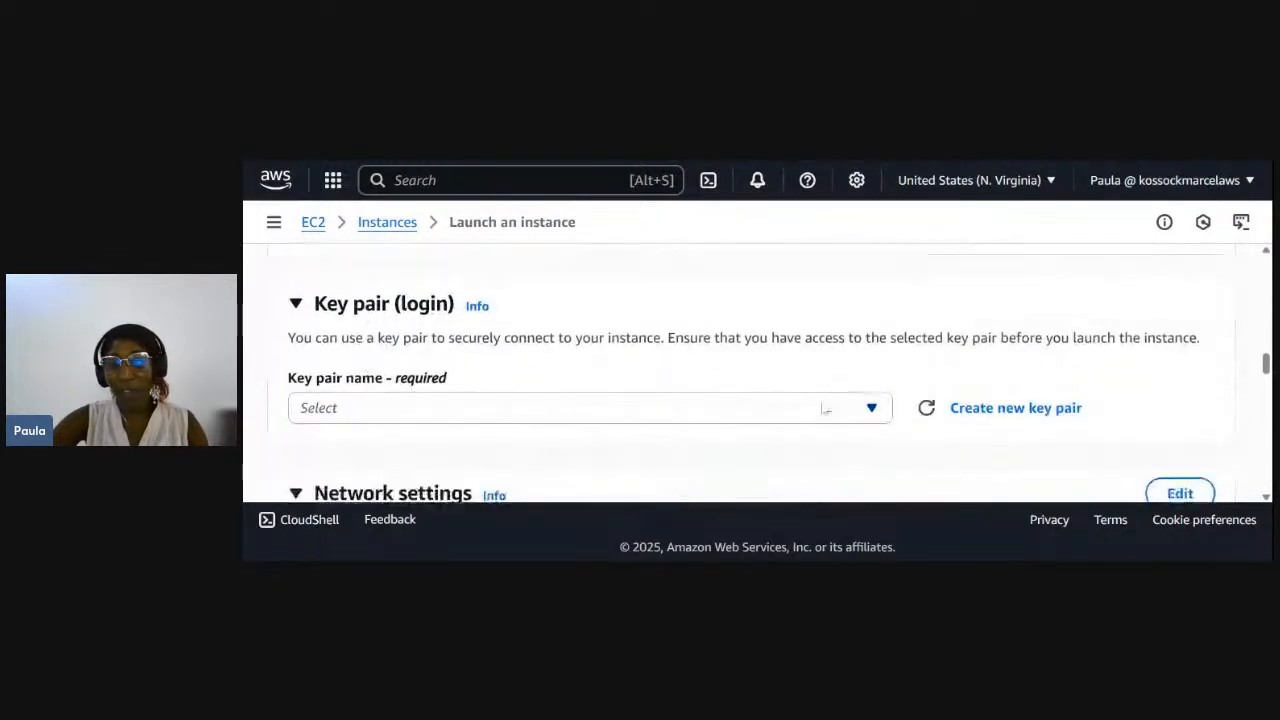
scroll(823, 408, down, 1)
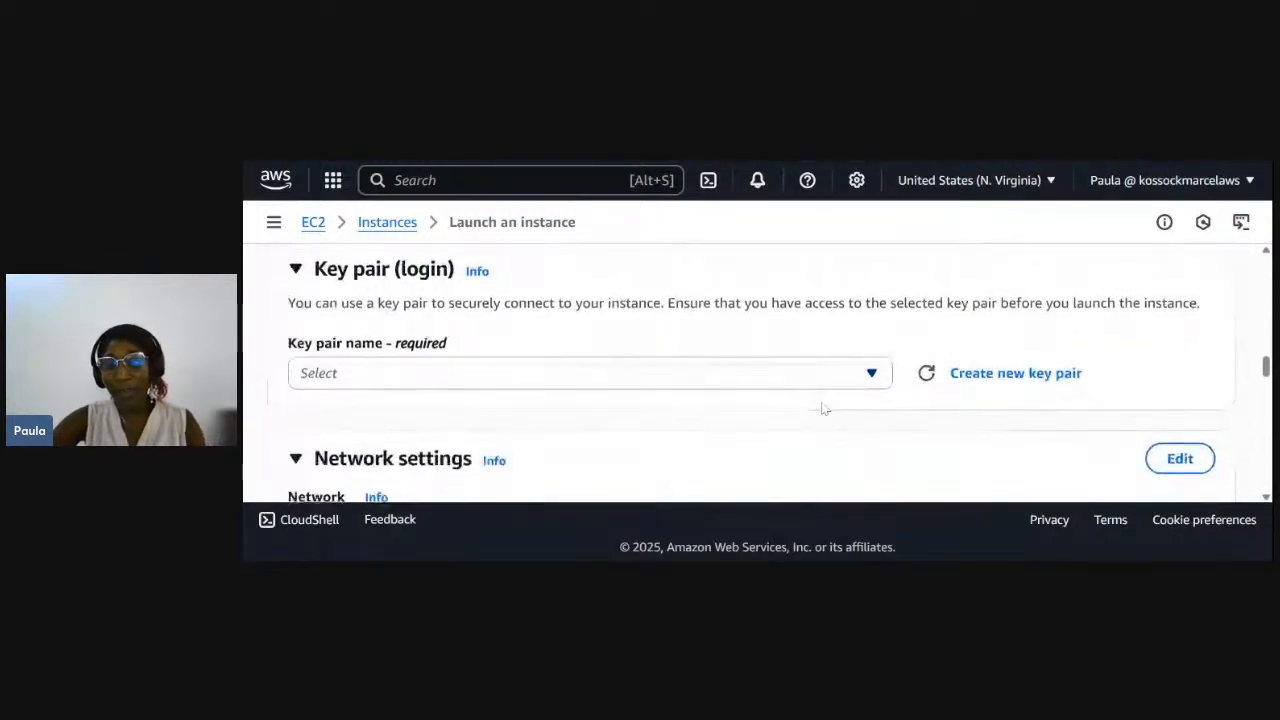
click(972, 378)
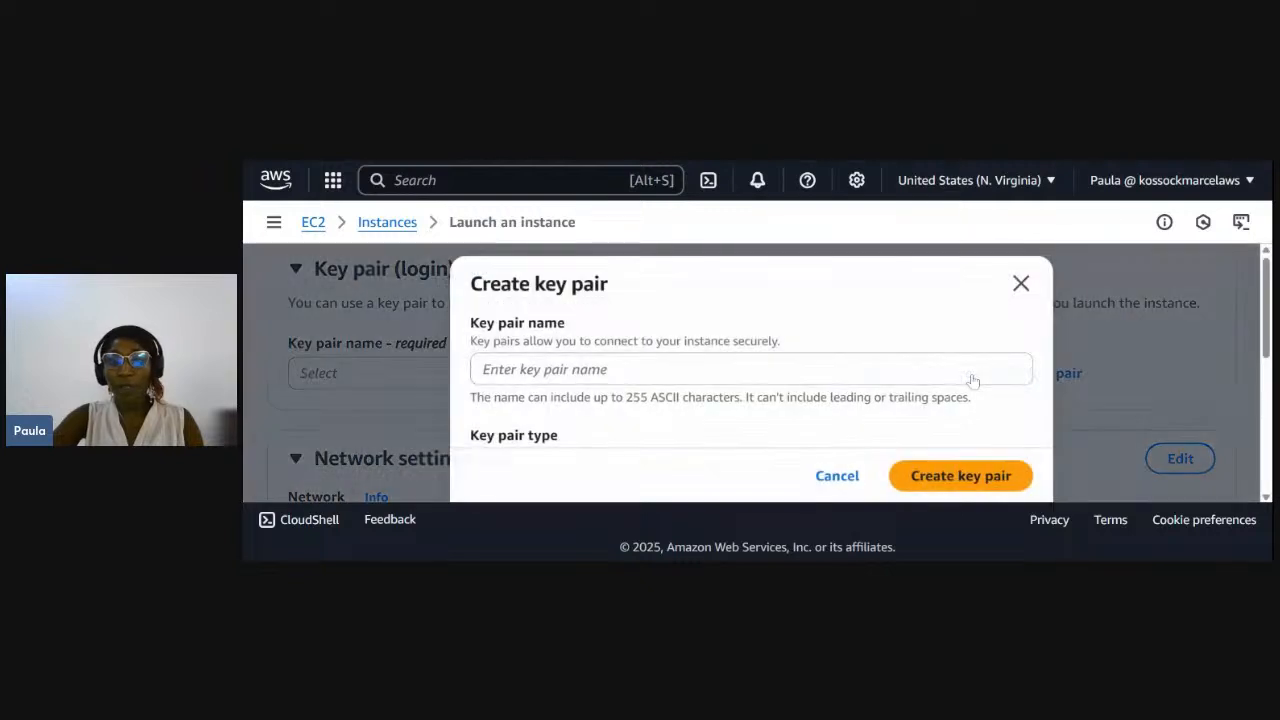
- Name the key pair new-key
scroll(972, 378, down, 2)
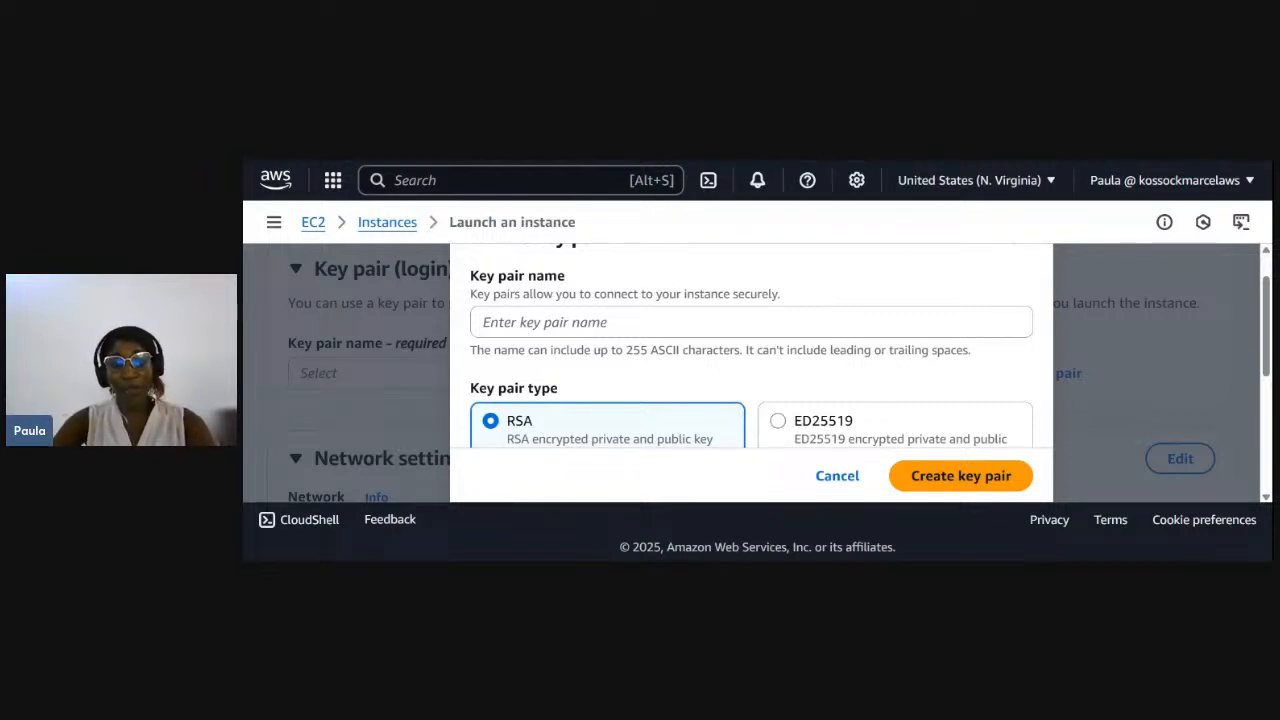
click(640, 322)
text(t)
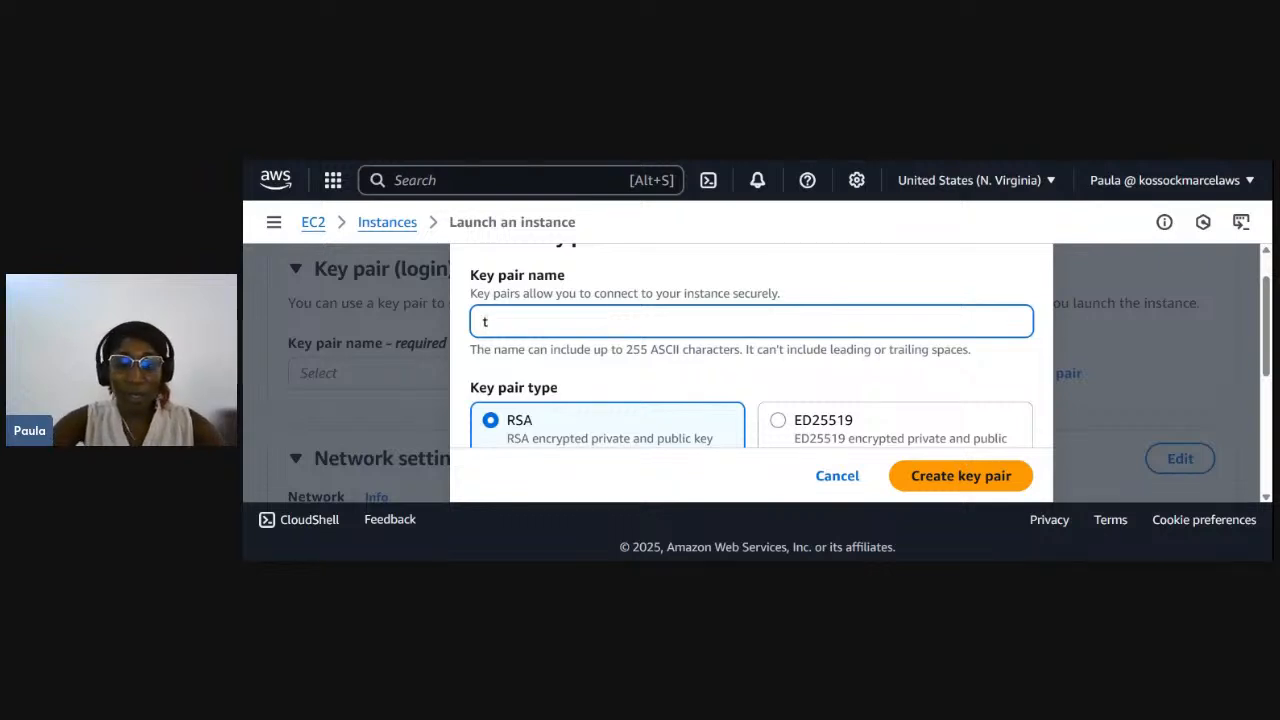
text(=nes)
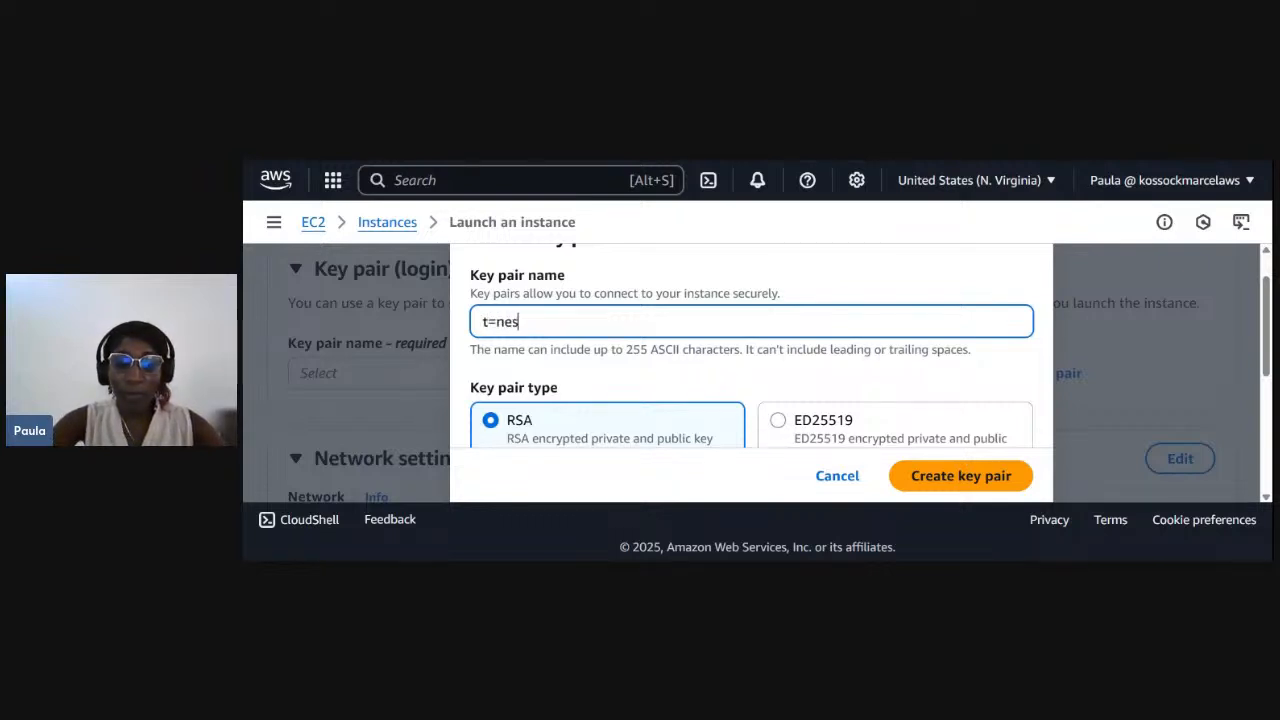
text(t-key)
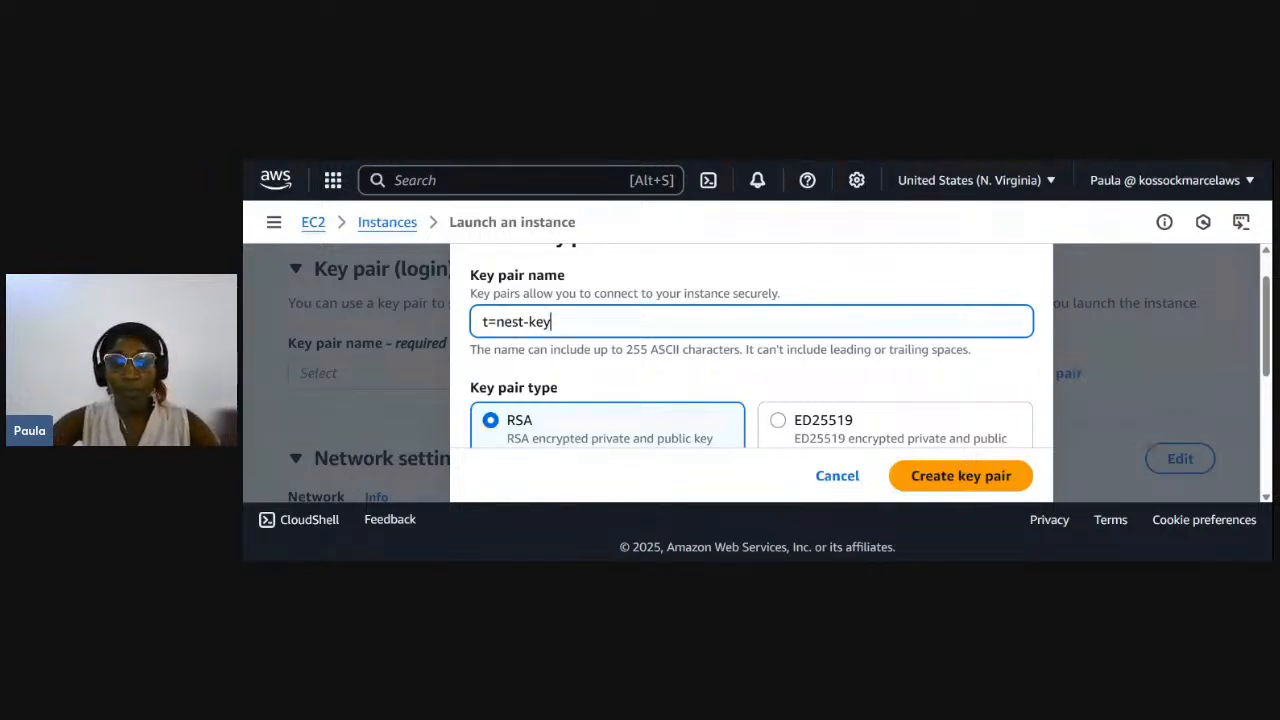
click(535, 322)
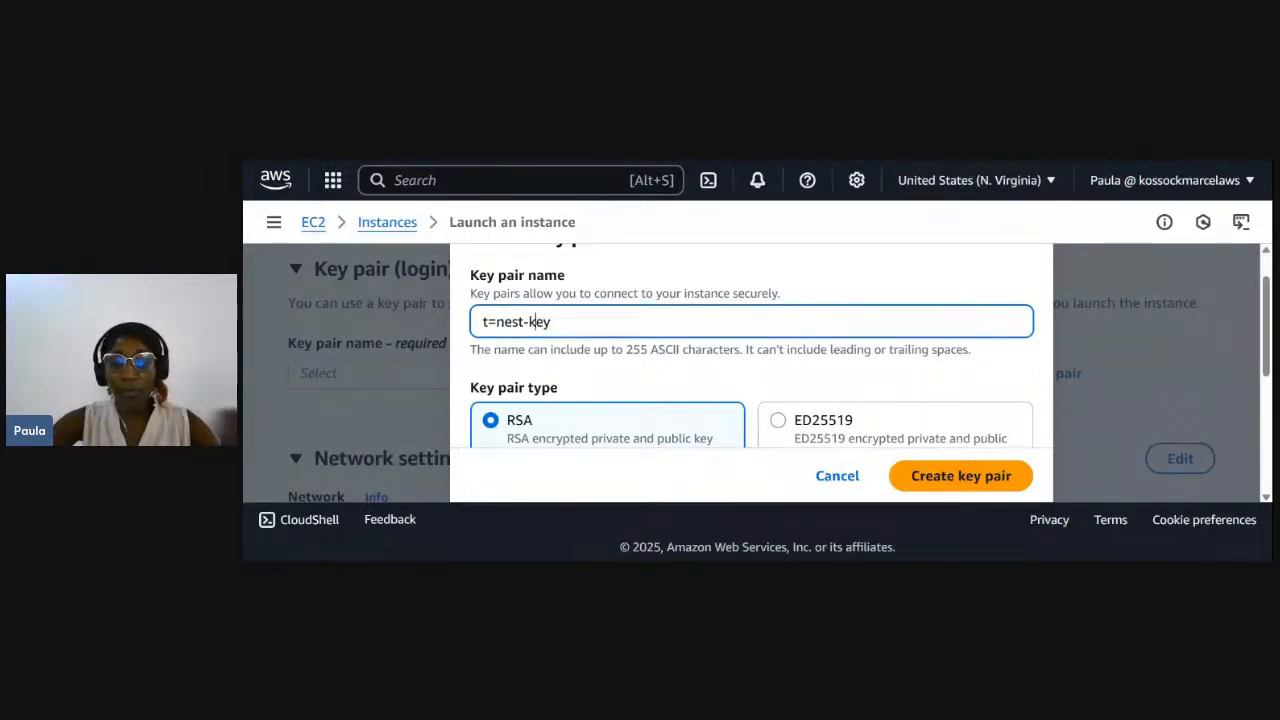
key(Left)
key(Left)
key(BackSpace)
key(BackSpace)
key(BackSpace)
key(BackSpace)
key(BackSpace)
key(BackSpace)
text(new)
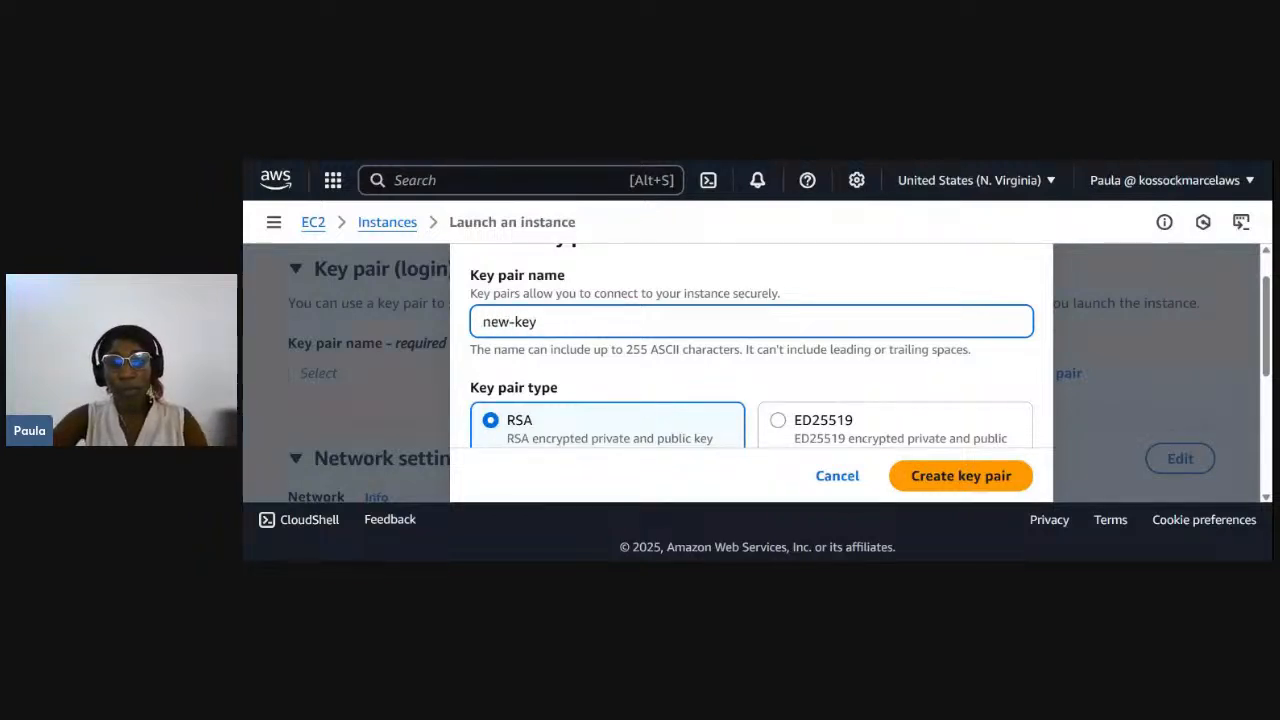
- Create the new-key key pair and check that it is the one selected for the instance
scroll(558, 344, down, 2)
scroll(558, 344, down, 2)
scroll(560, 346, up, 4)
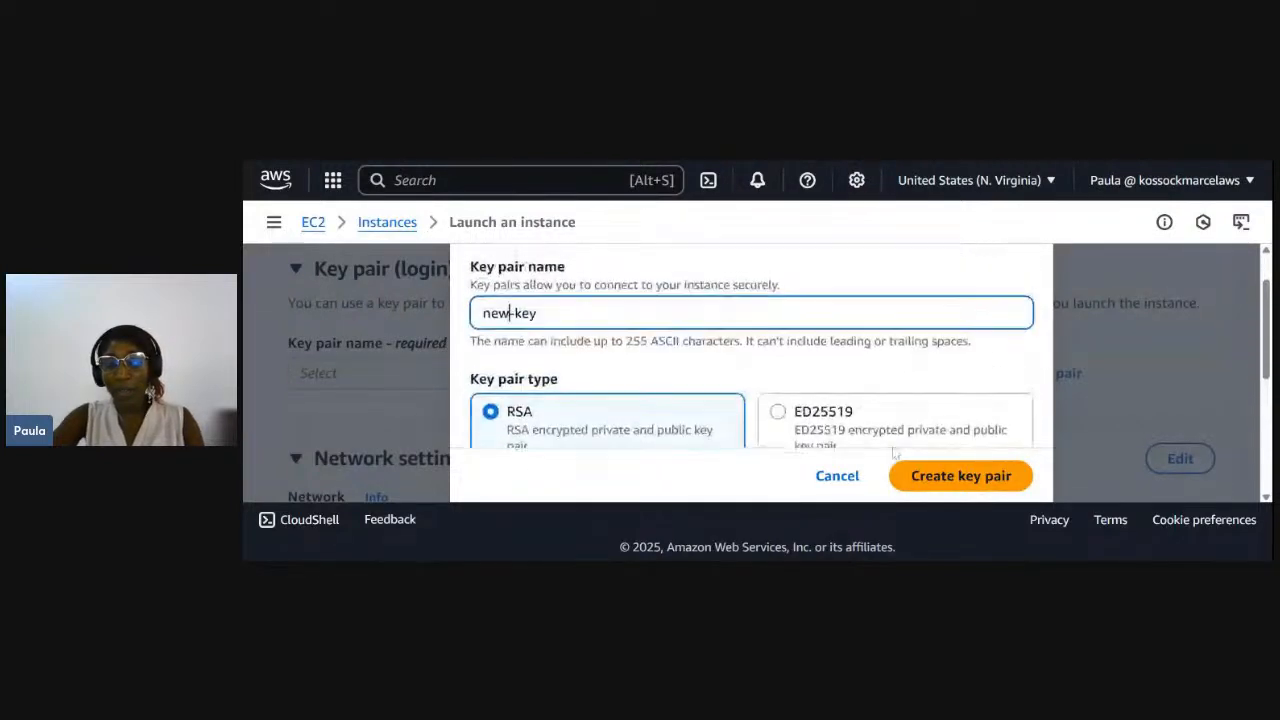
click(934, 472)
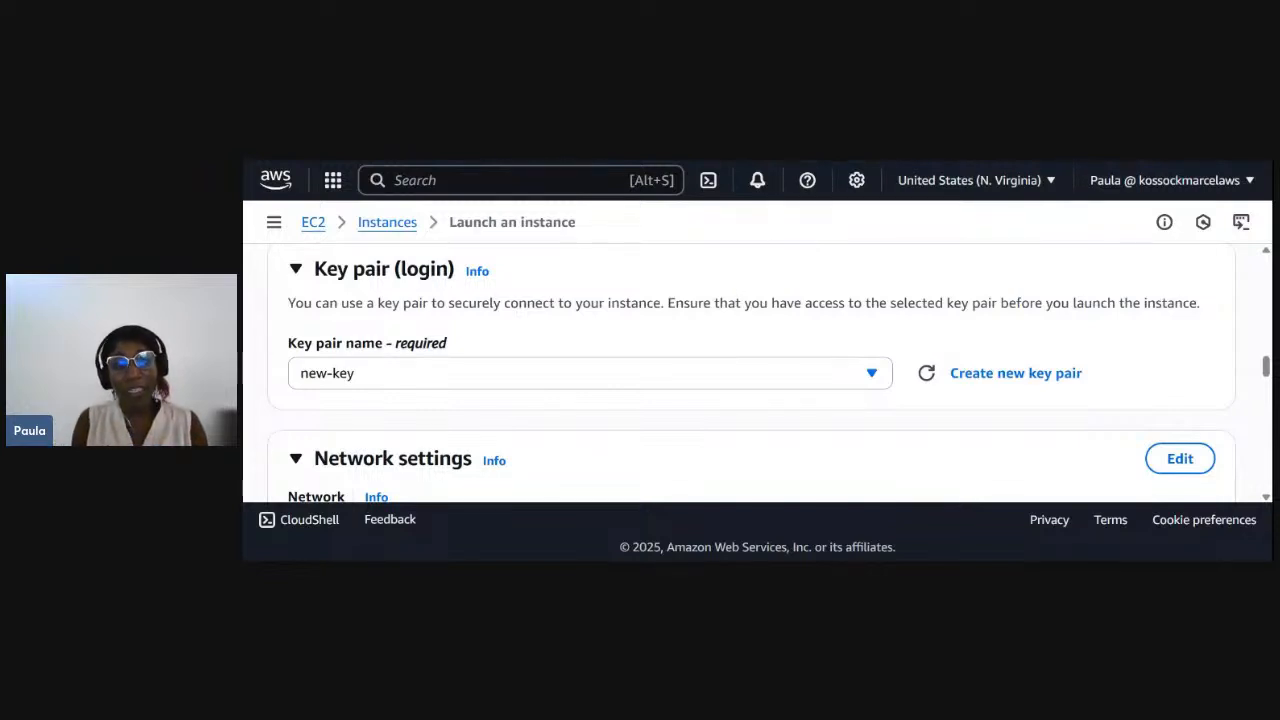
click(343, 382)
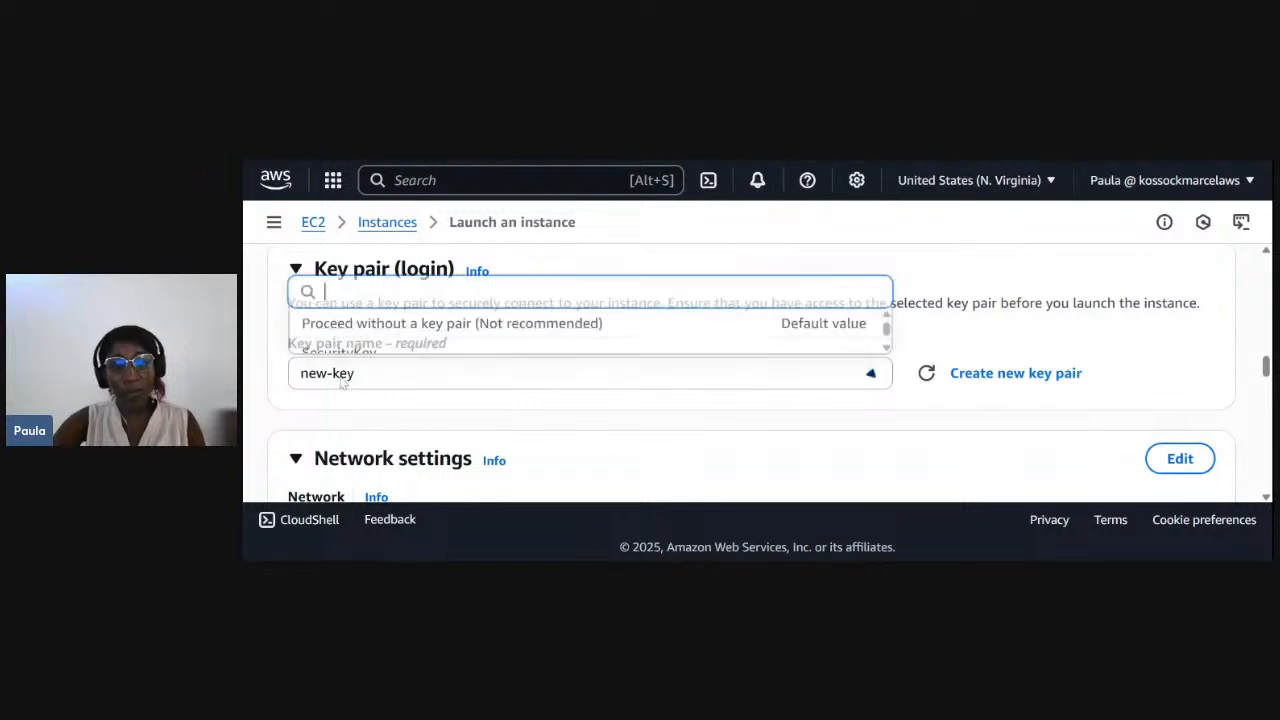
scroll(350, 354, down, 1)
scroll(350, 354, down, 3)
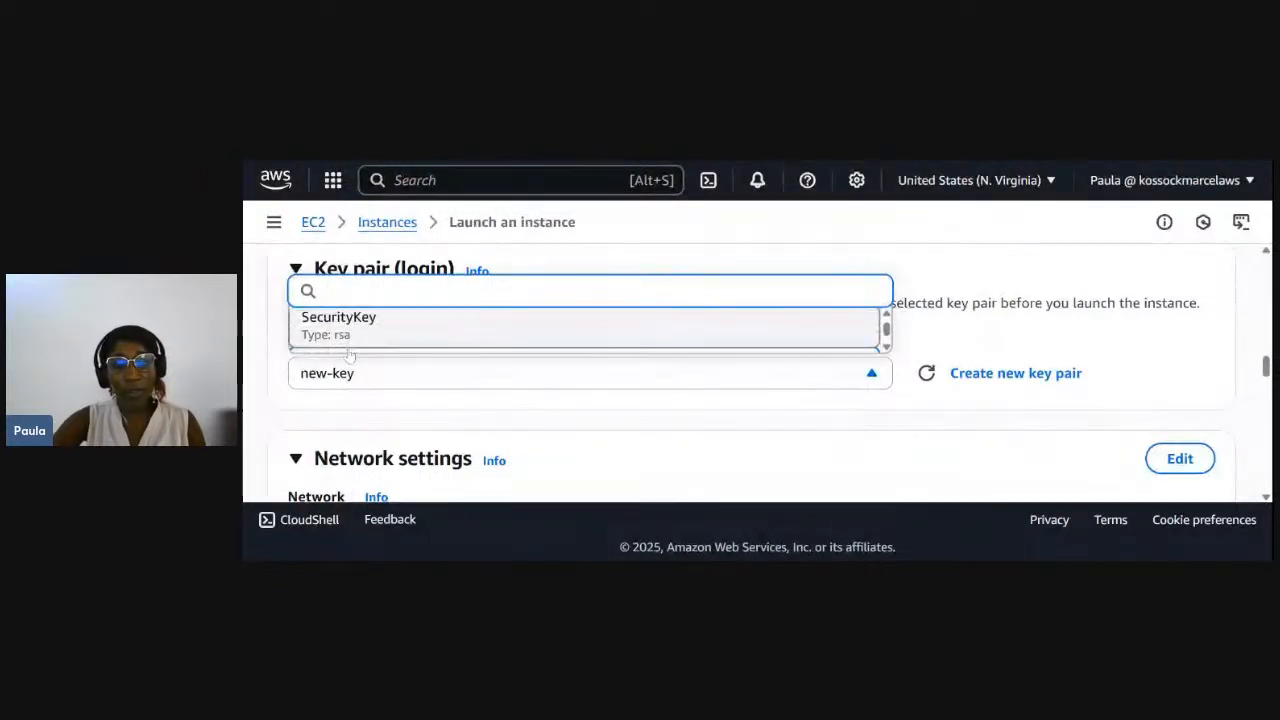
scroll(585, 331, up, 2)
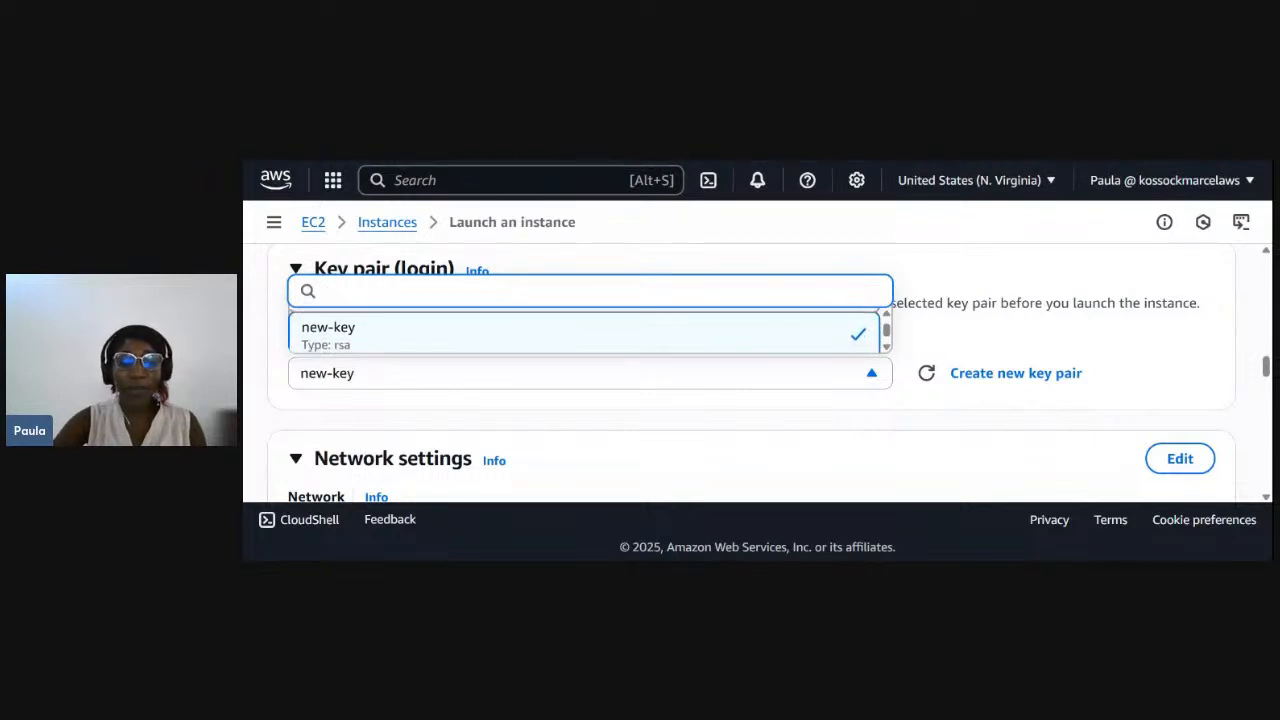
click(247, 431)
- Edit the instance's network settings and set the VPC to Test-vpc
scroll(342, 423, down, 1)
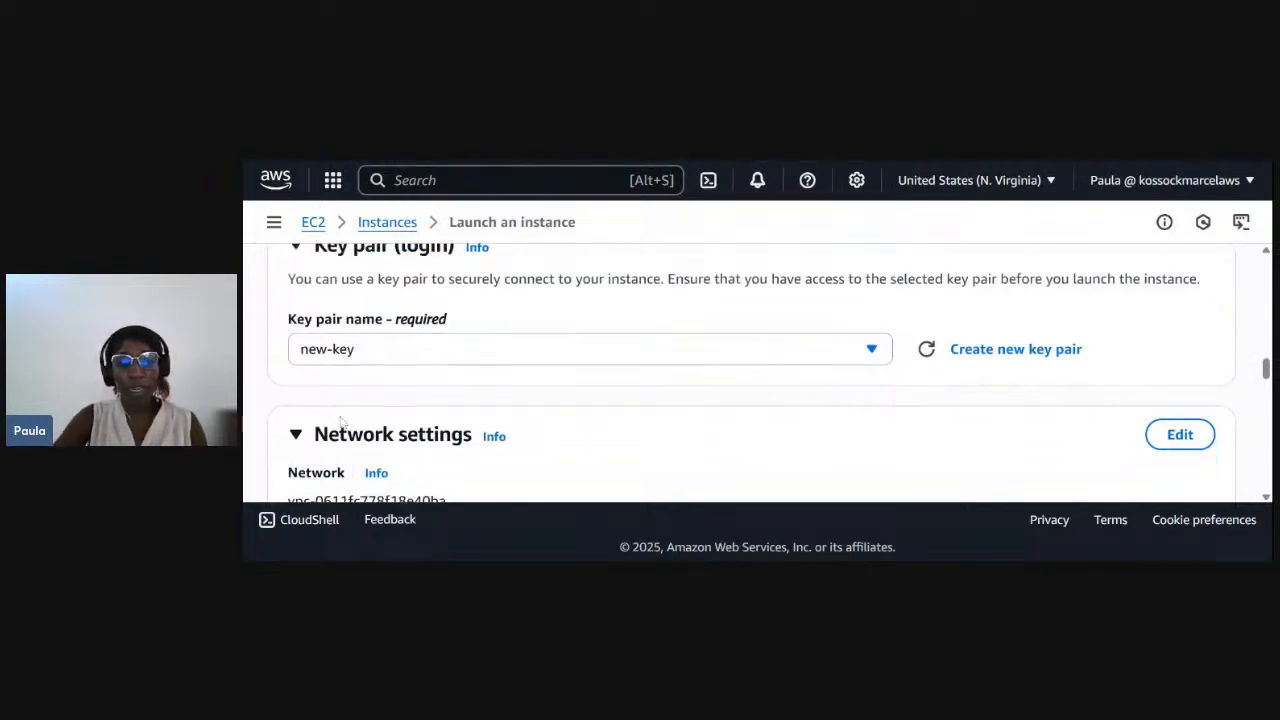
scroll(340, 422, down, 2)
scroll(342, 412, down, 1)
scroll(762, 373, down, 1)
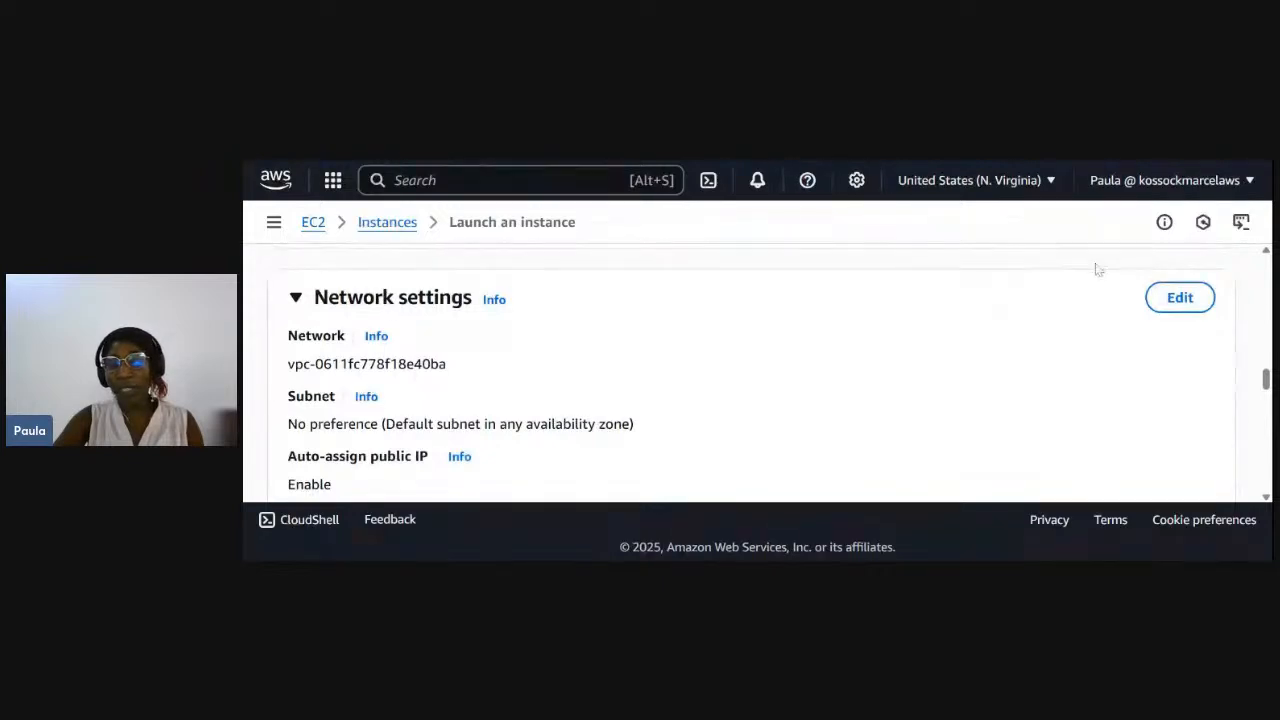
click(1168, 304)
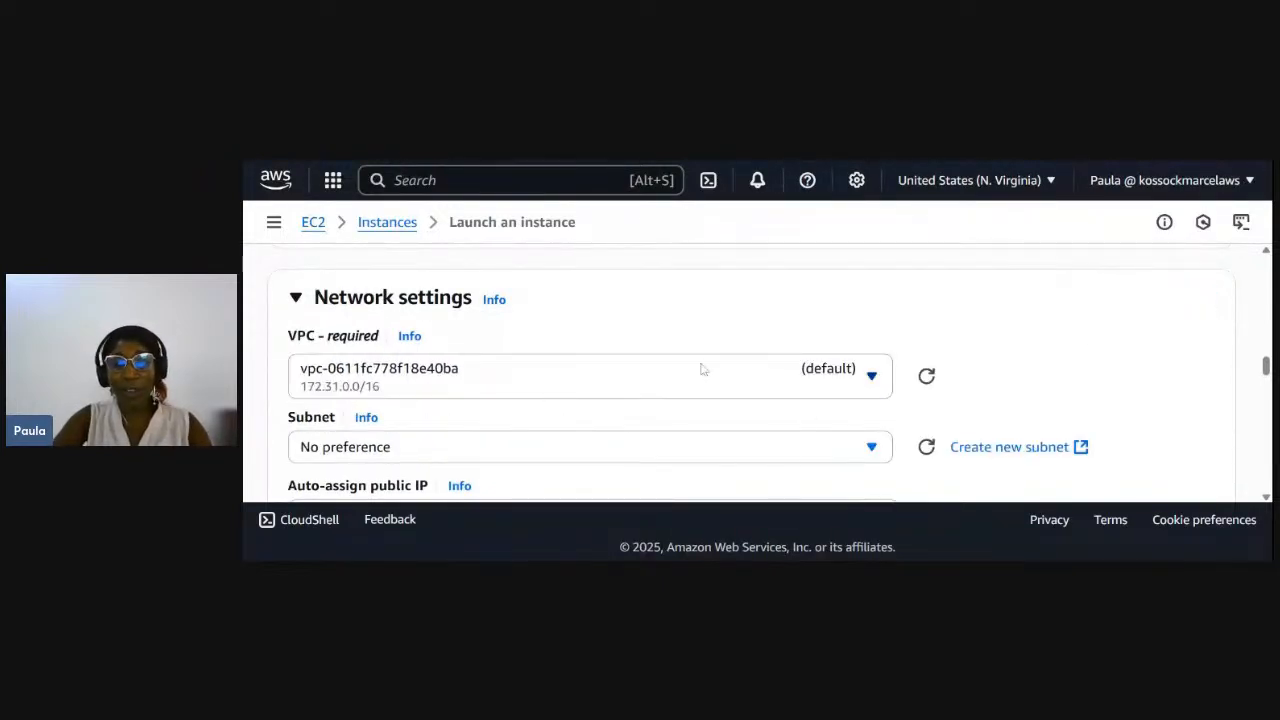
click(870, 376)
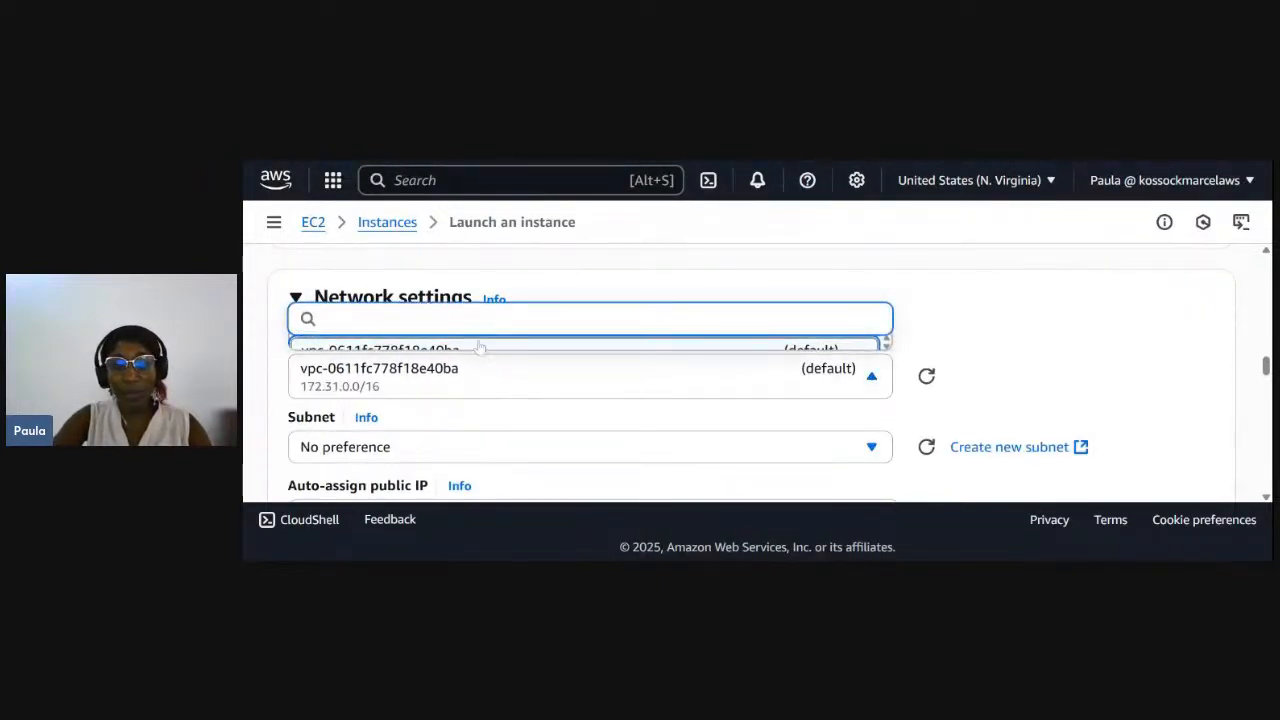
scroll(489, 357, down, 2)
scroll(512, 310, down, 3)
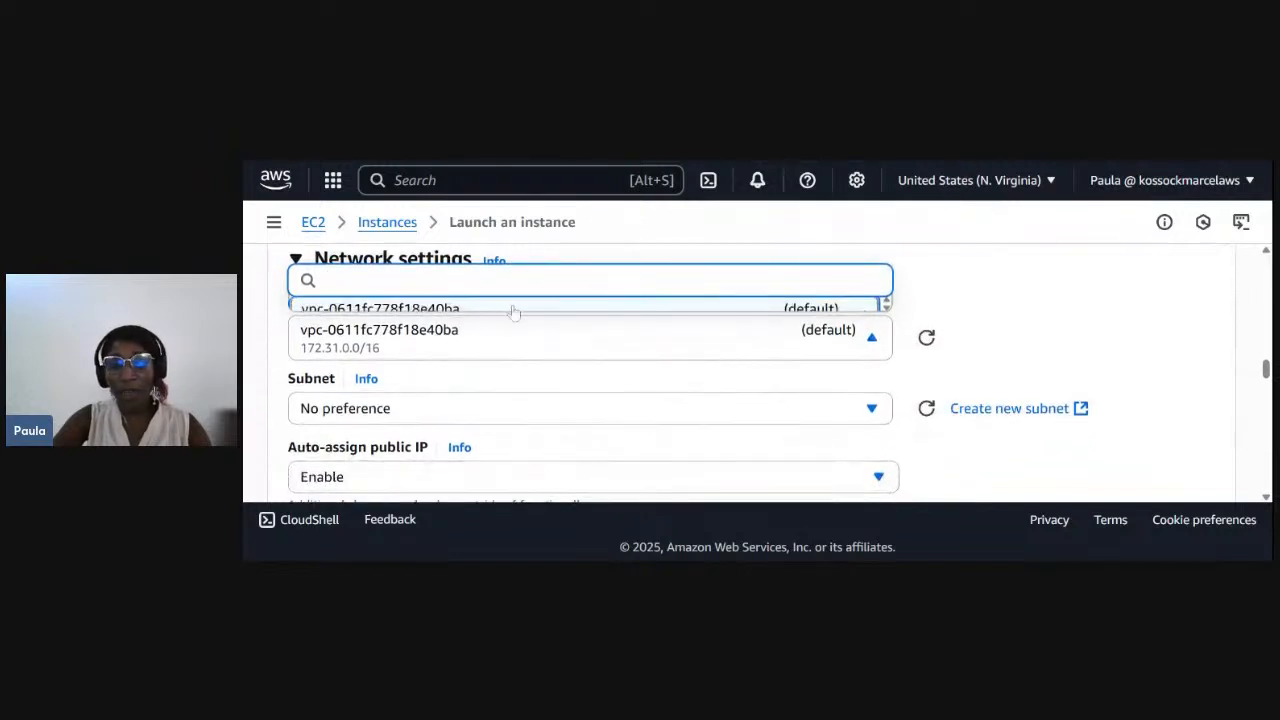
scroll(512, 310, down, 2)
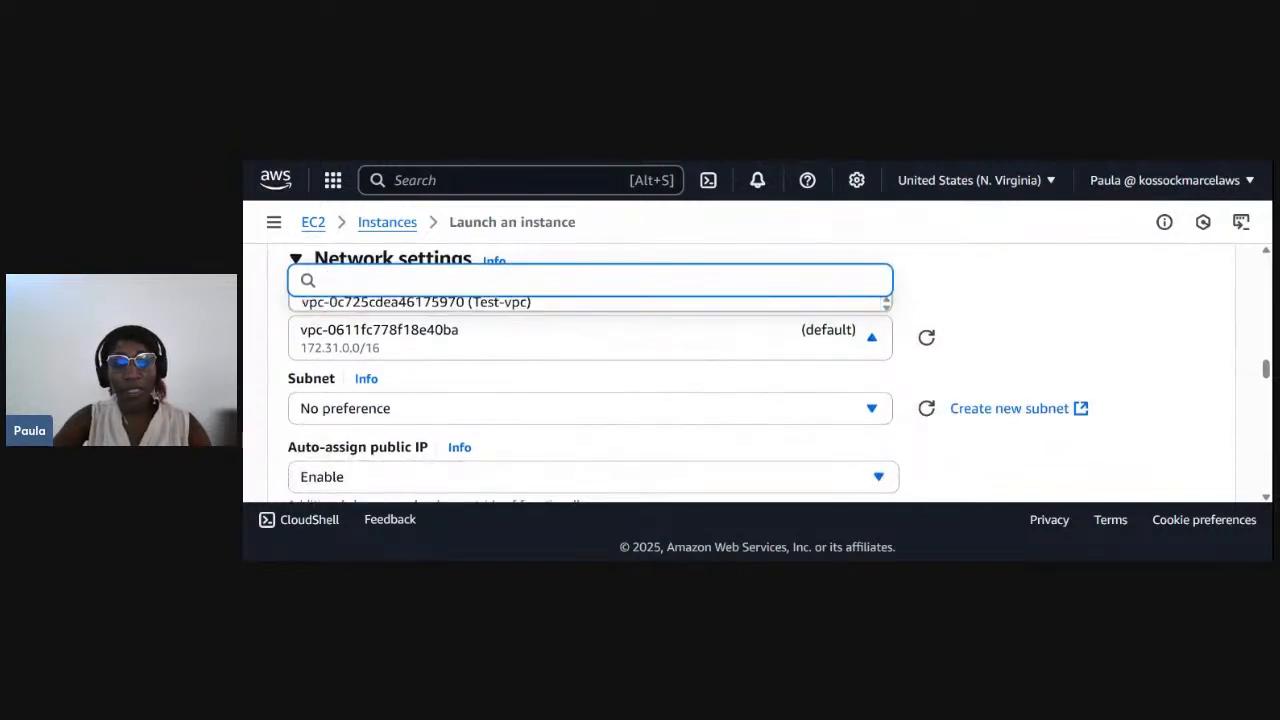
click(508, 302)
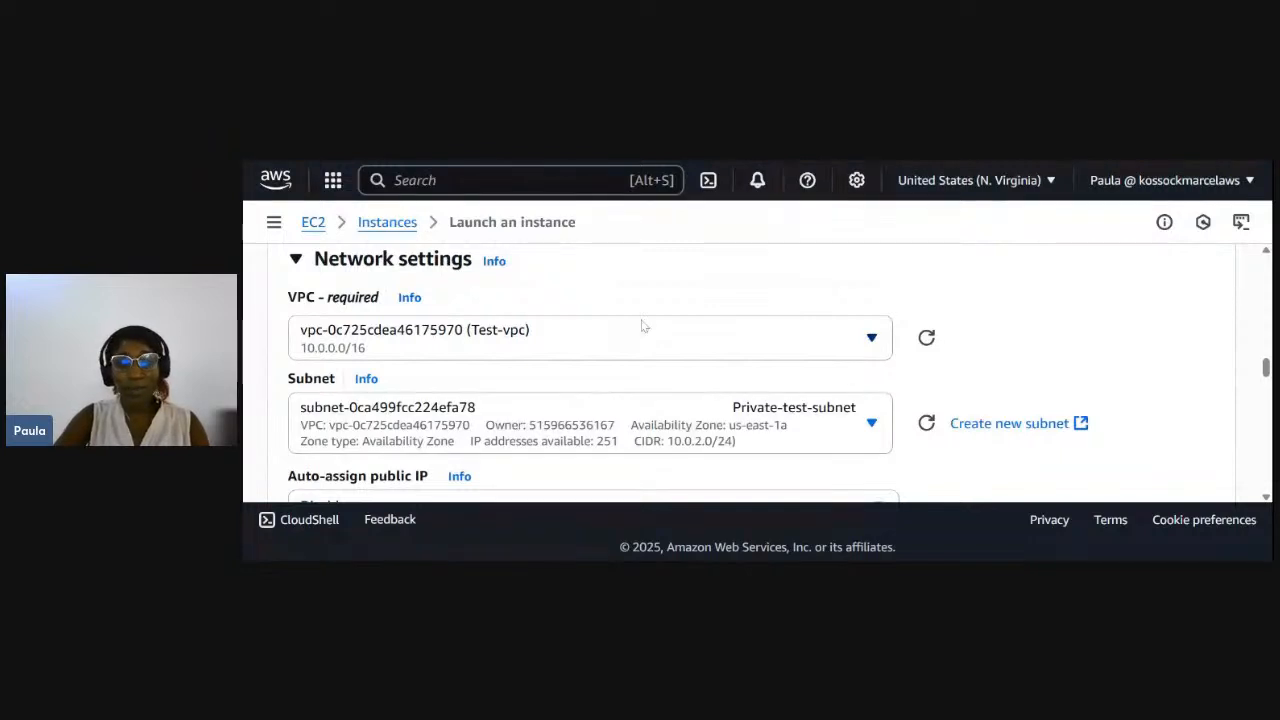
- Set the instance's subnet to Public-test-subnet
scroll(714, 395, down, 2)
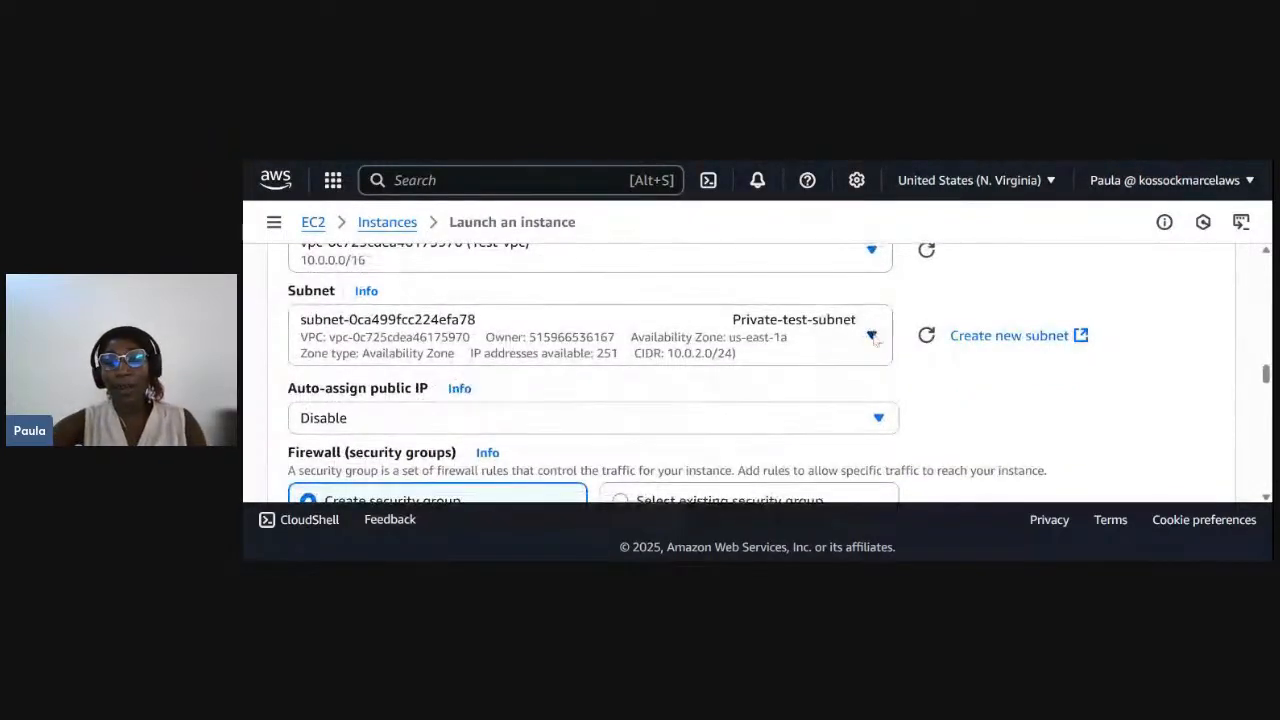
click(795, 355)
scroll(631, 430, down, 3)
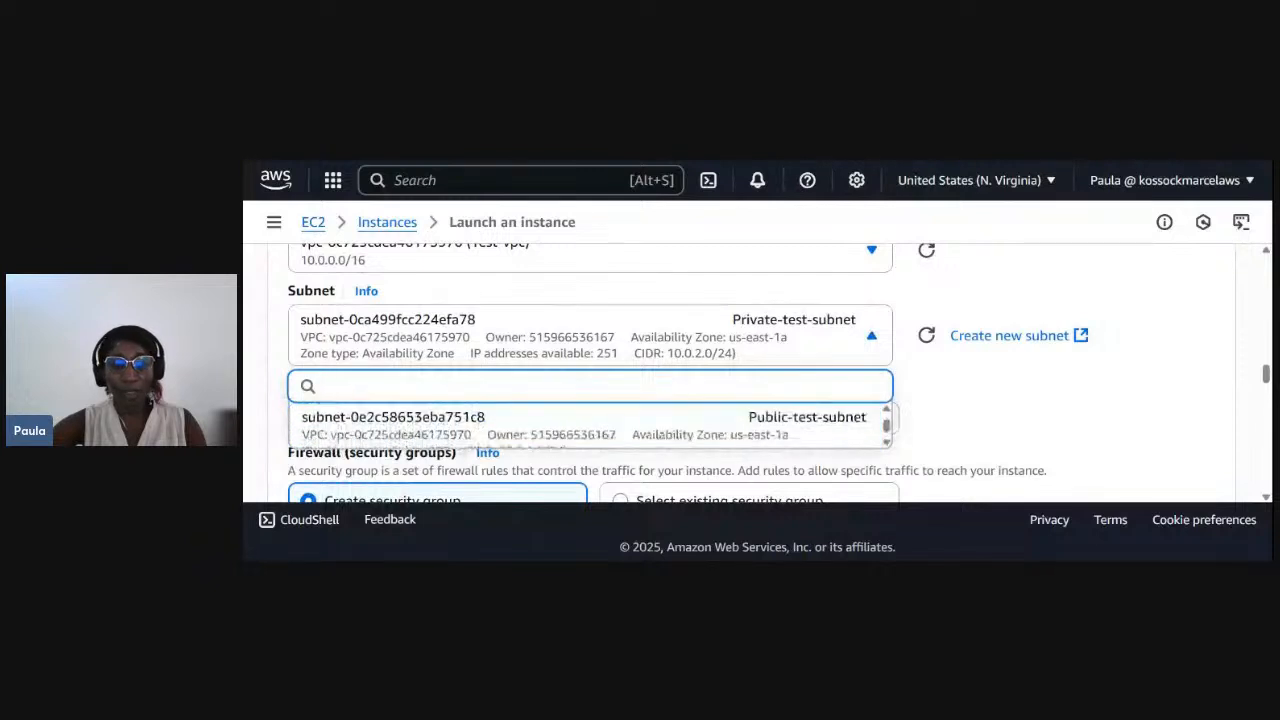
click(612, 433)
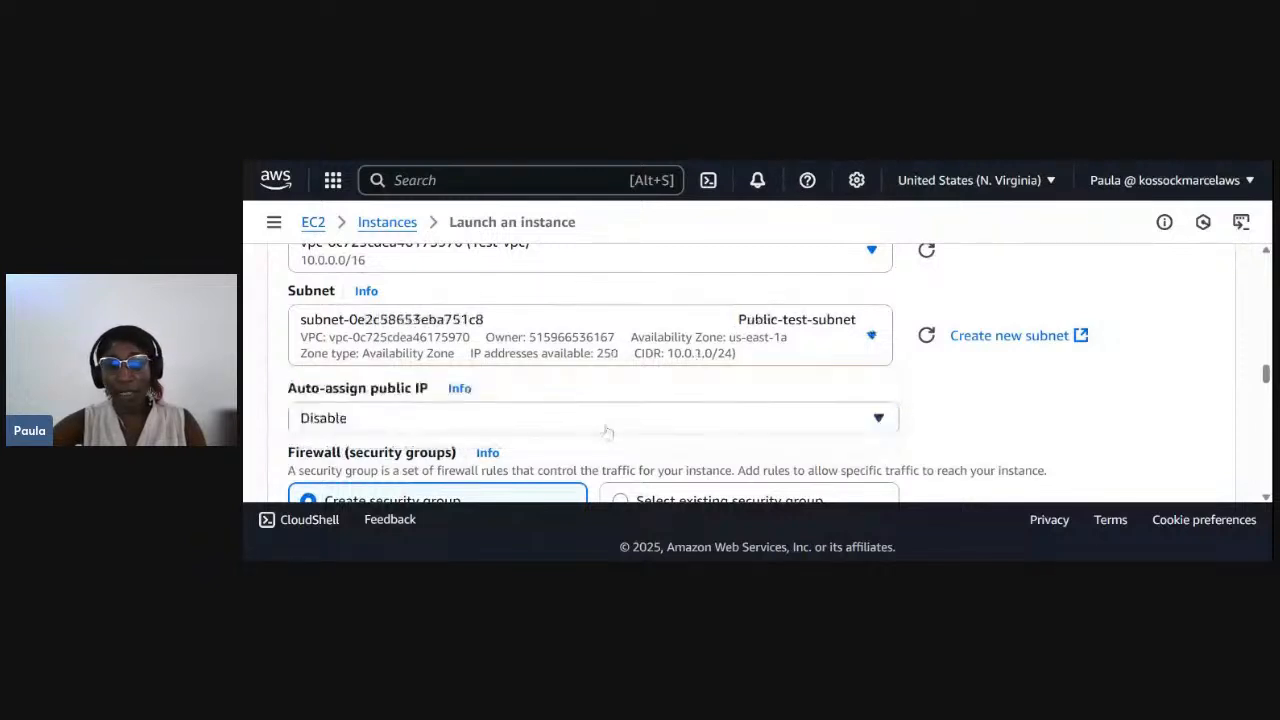
- Enable automatic public IP assignment for the instance
scroll(622, 391, down, 1)
scroll(622, 391, down, 2)
click(383, 338)
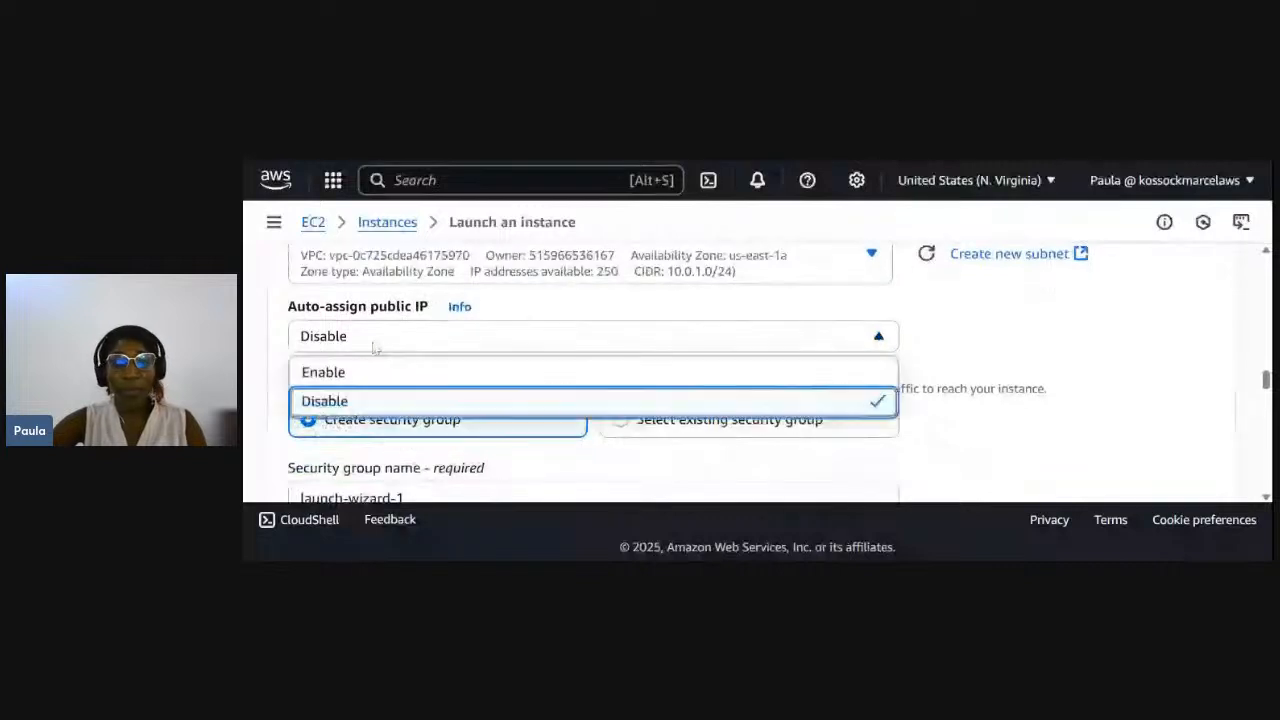
click(335, 376)
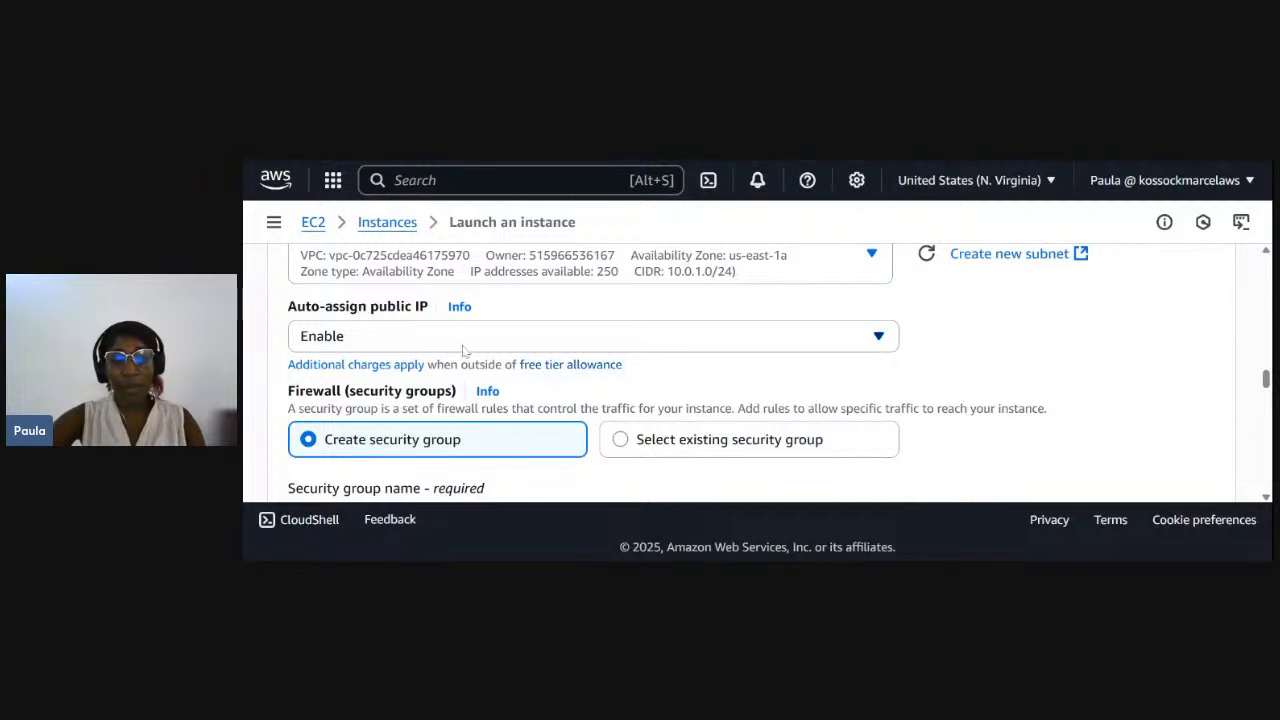
- Name the new security group for the instance test-SG
scroll(462, 350, down, 1)
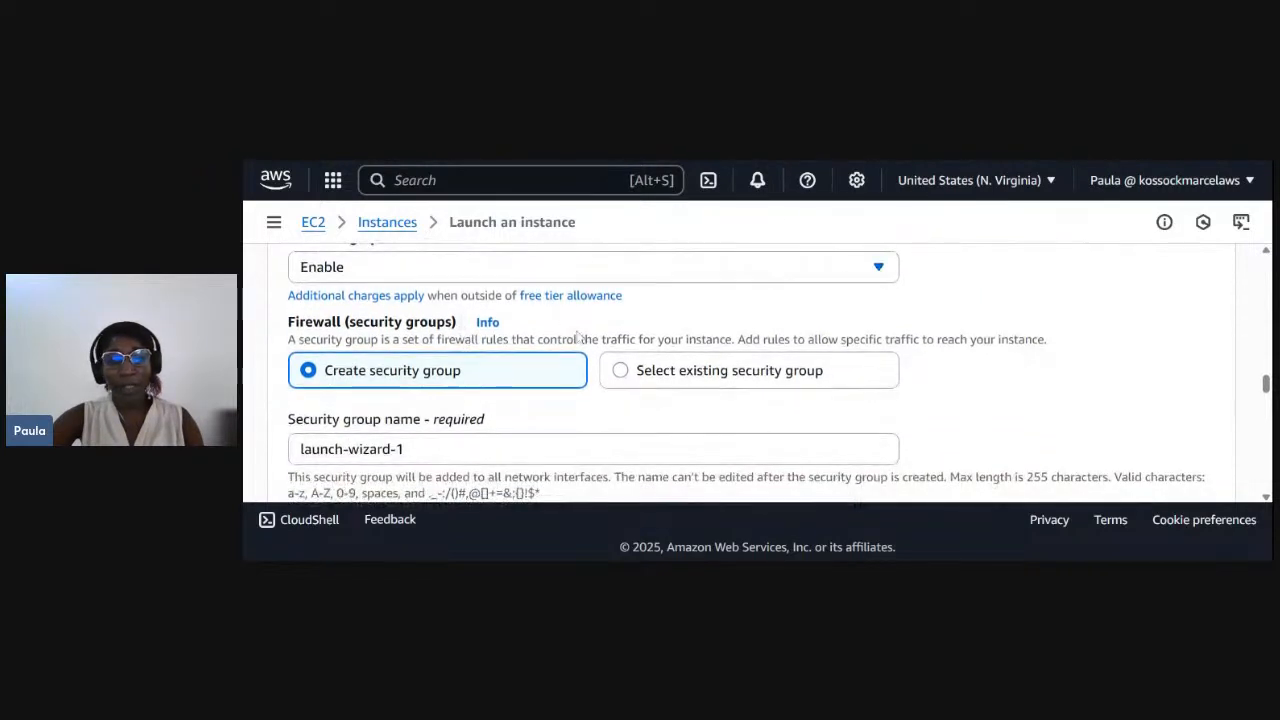
scroll(577, 378, down, 1)
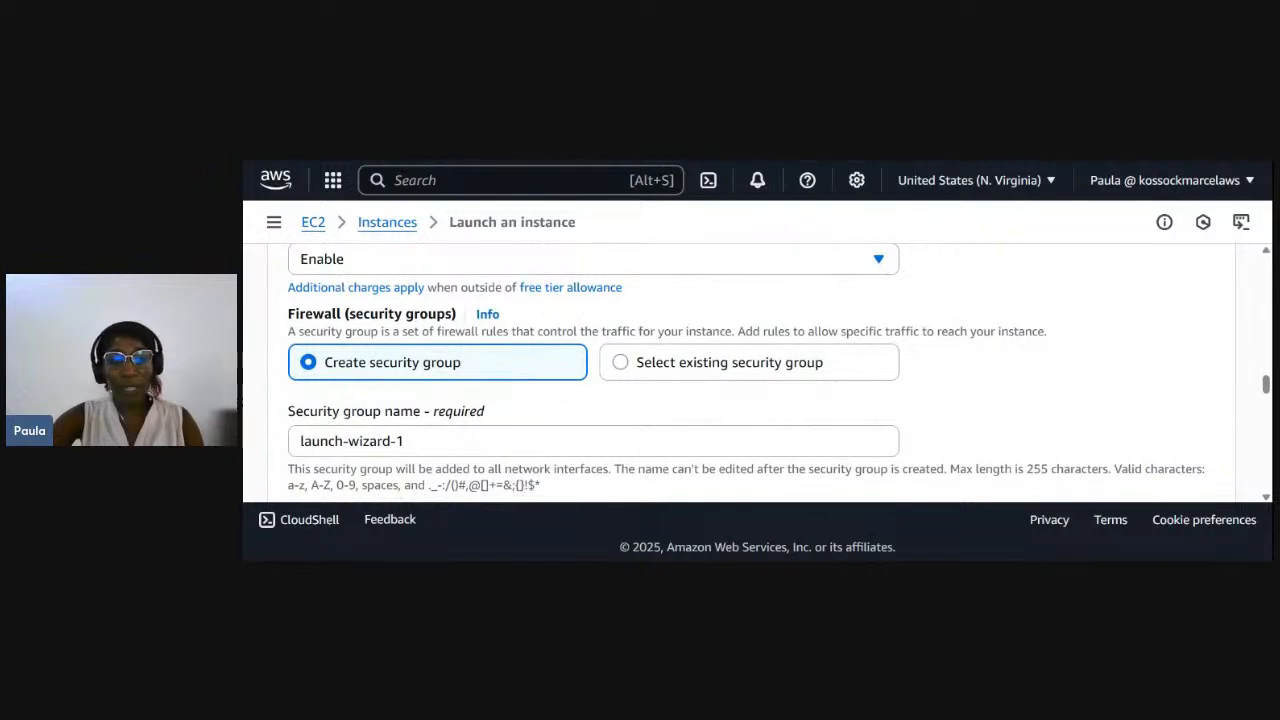
scroll(747, 366, down, 1)
double_click(403, 429)
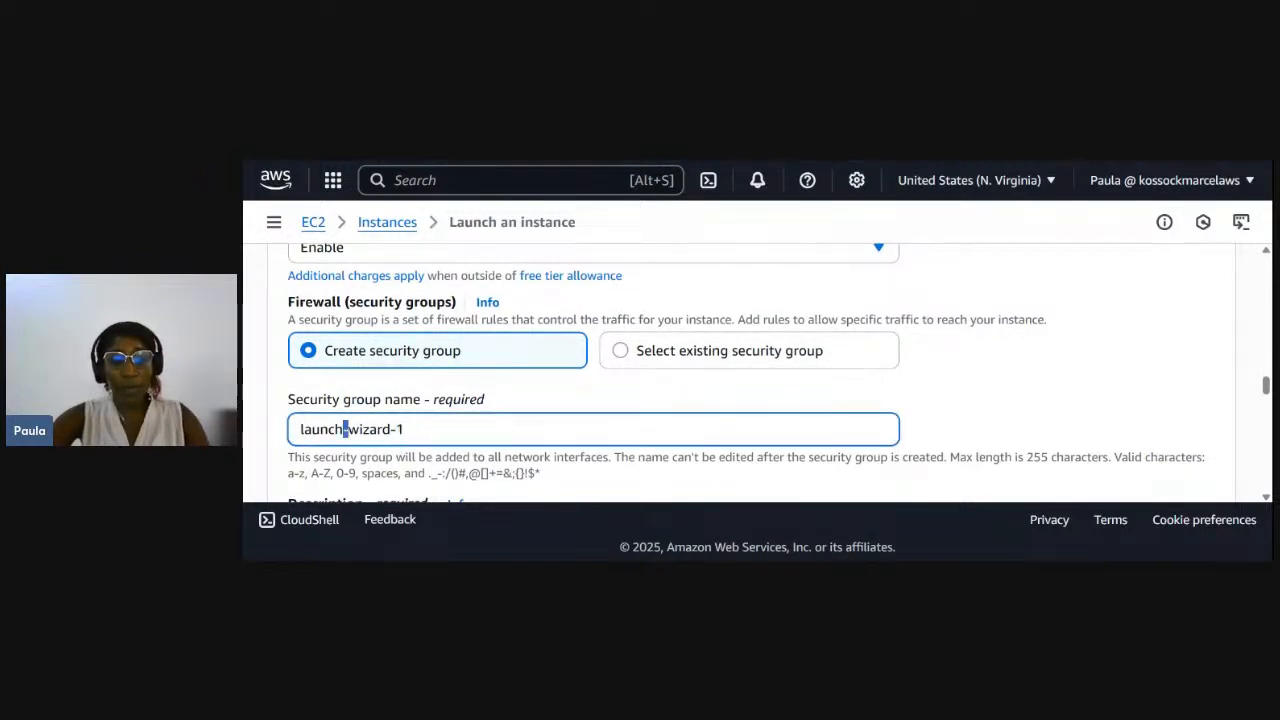
triple_click(345, 429)
key(alt+Tab)
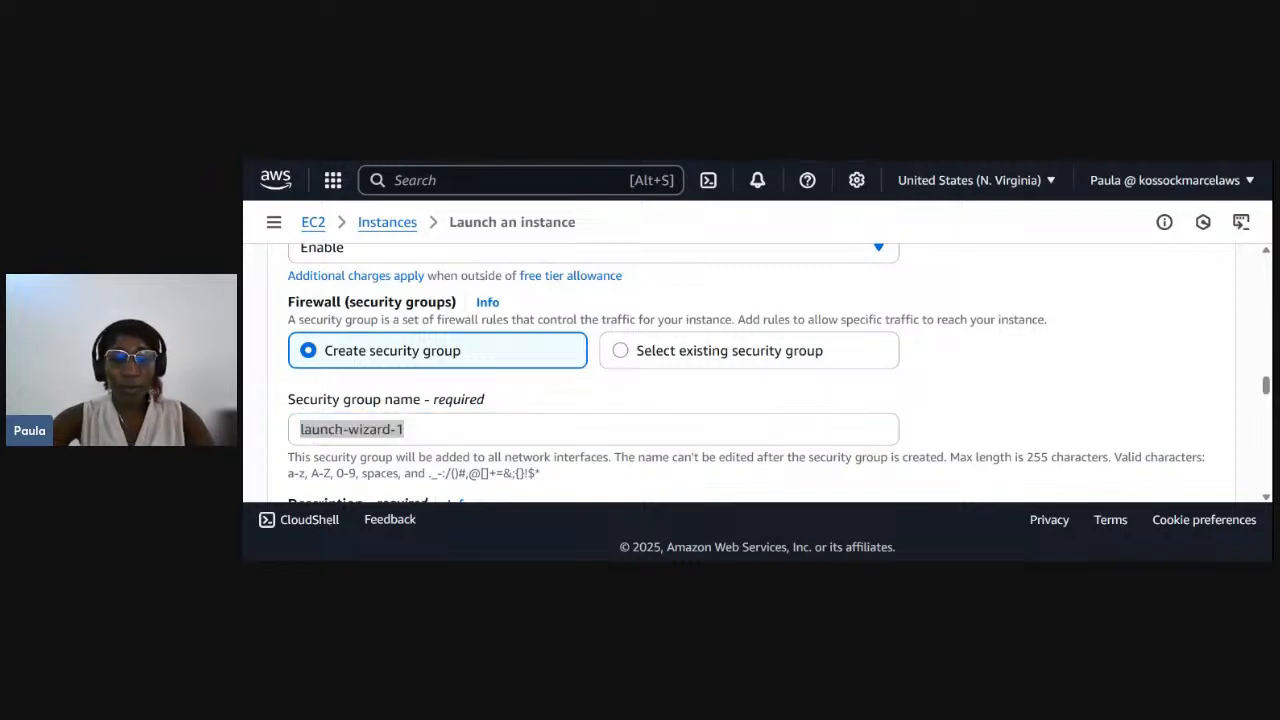
key(alt+Tab)
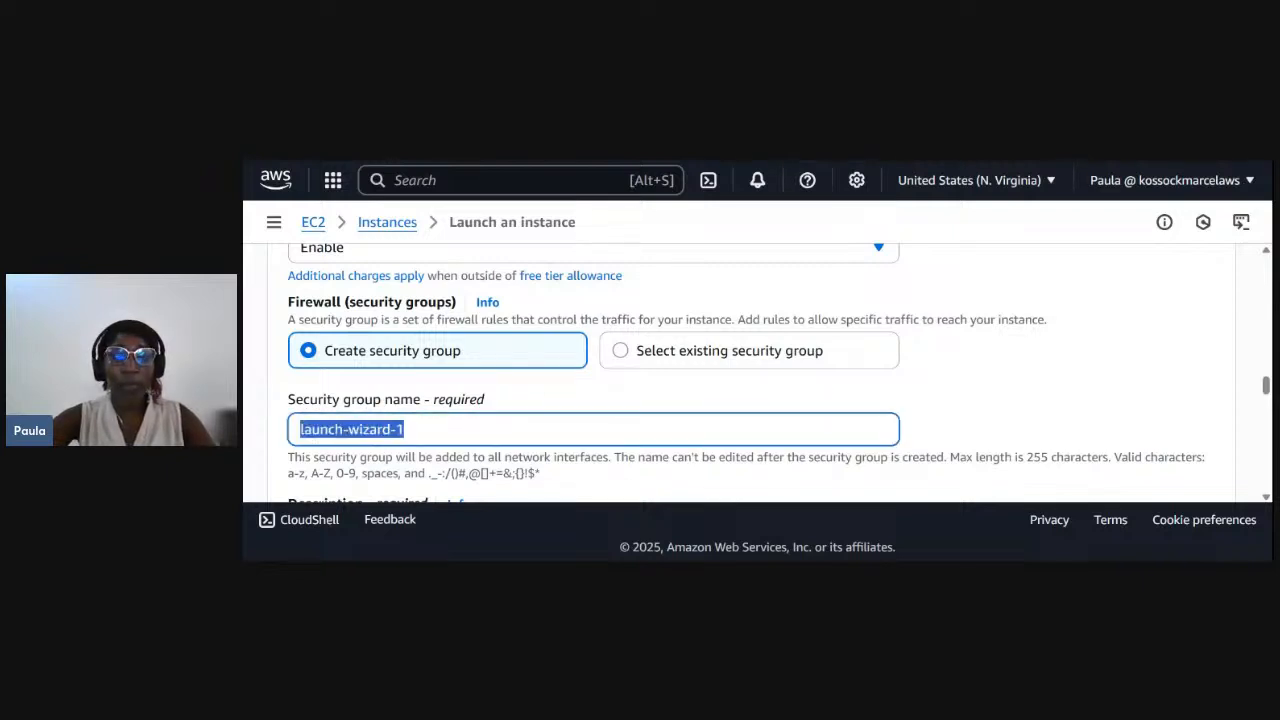
text(test-)
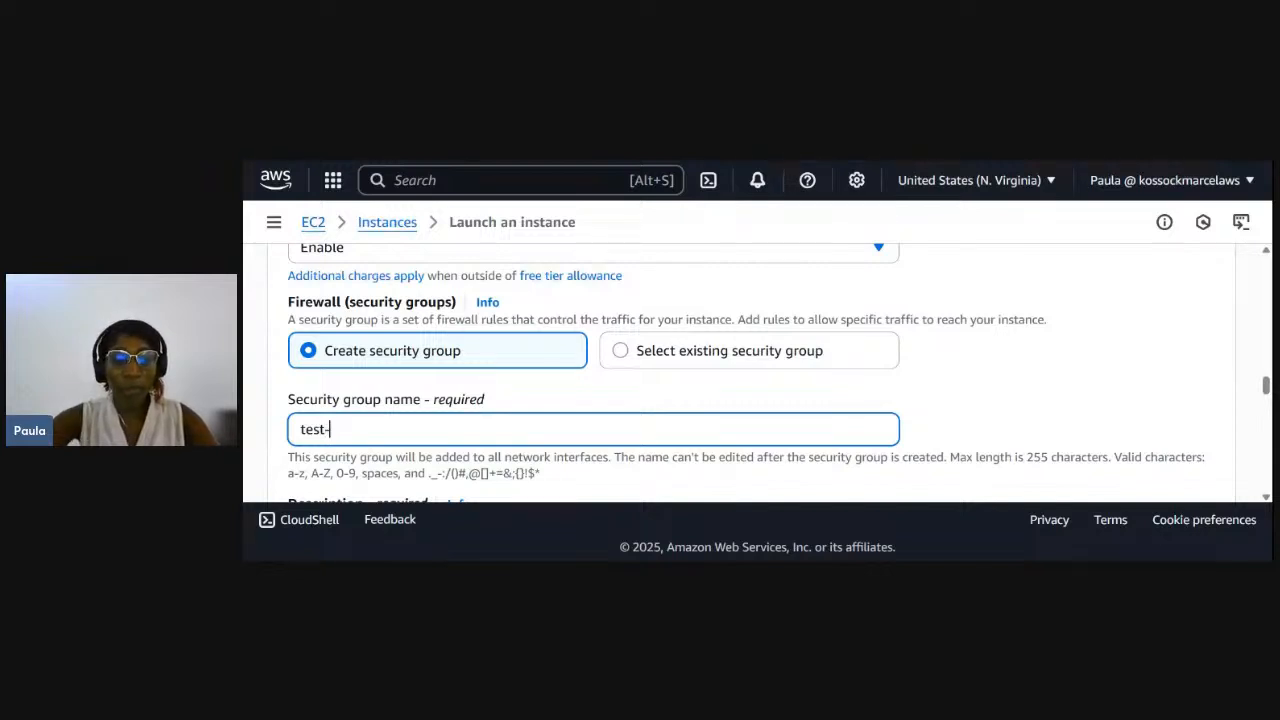
text(SG)
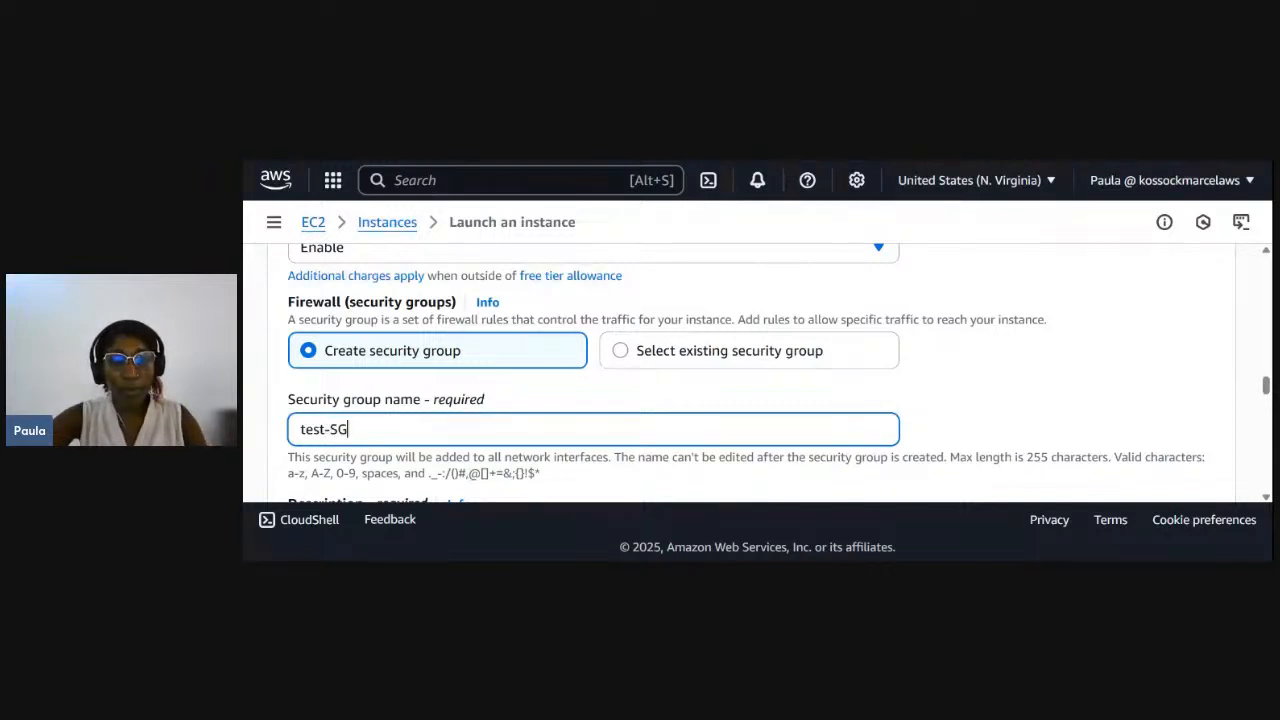
- Review the security group's inbound SSH rule, including its protocol, port range, source type and source
scroll(750, 370, down, 5)
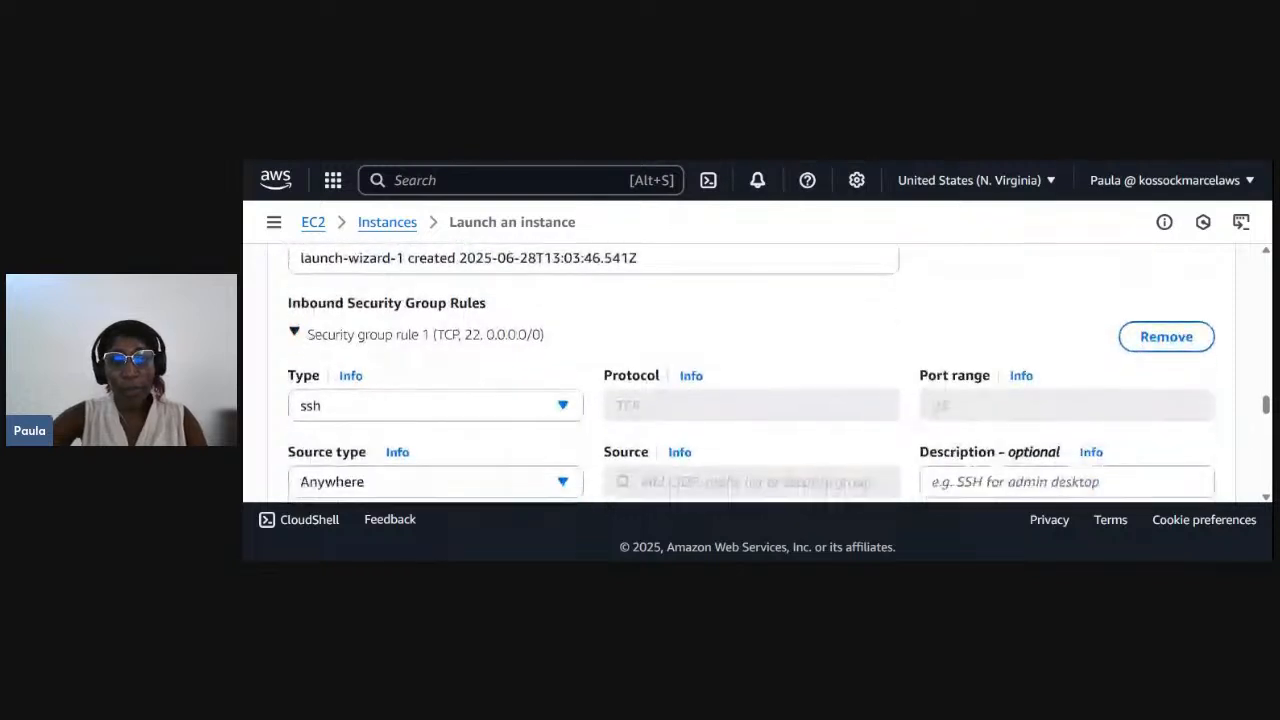
scroll(386, 374, up, 2)
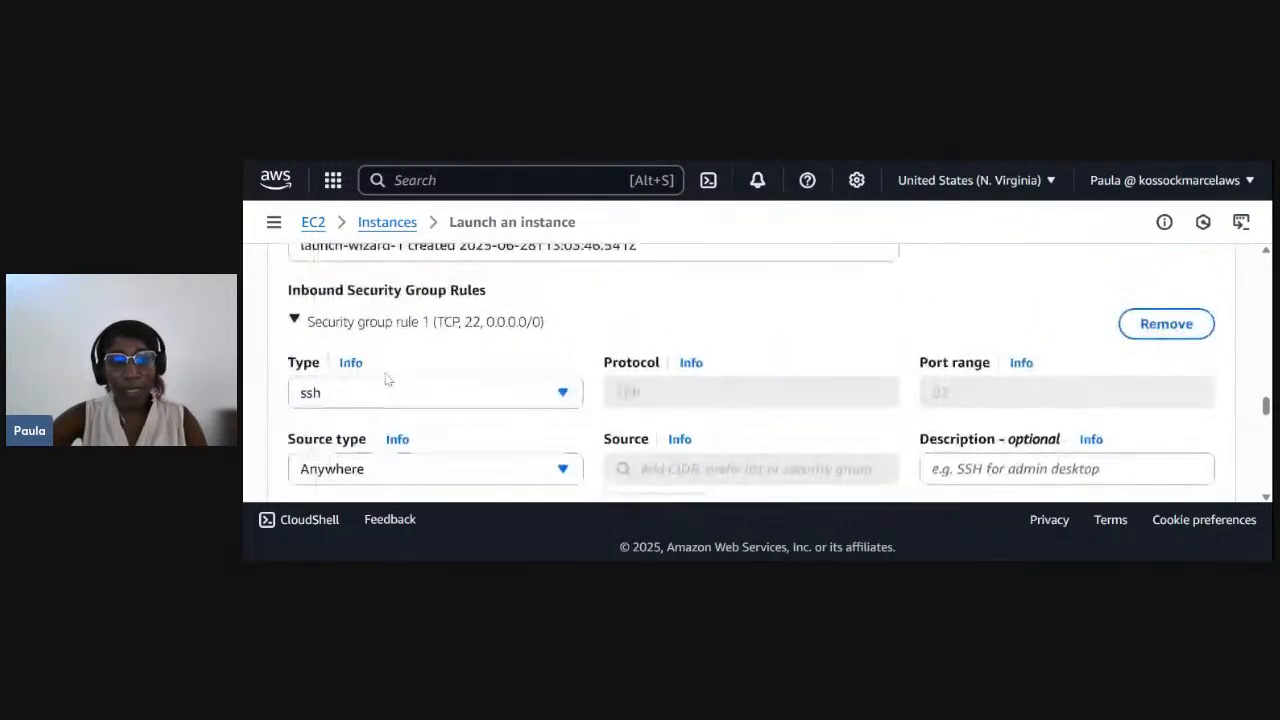
scroll(340, 336, down, 1)
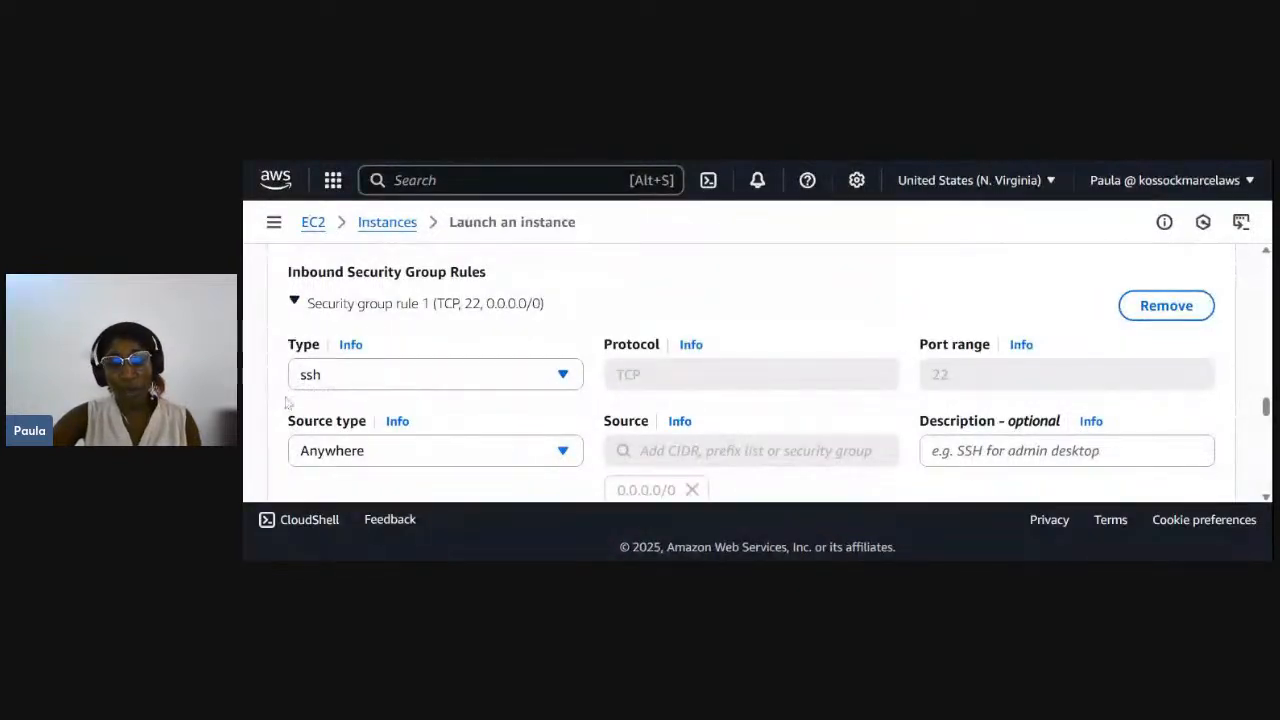
scroll(368, 422, down, 2)
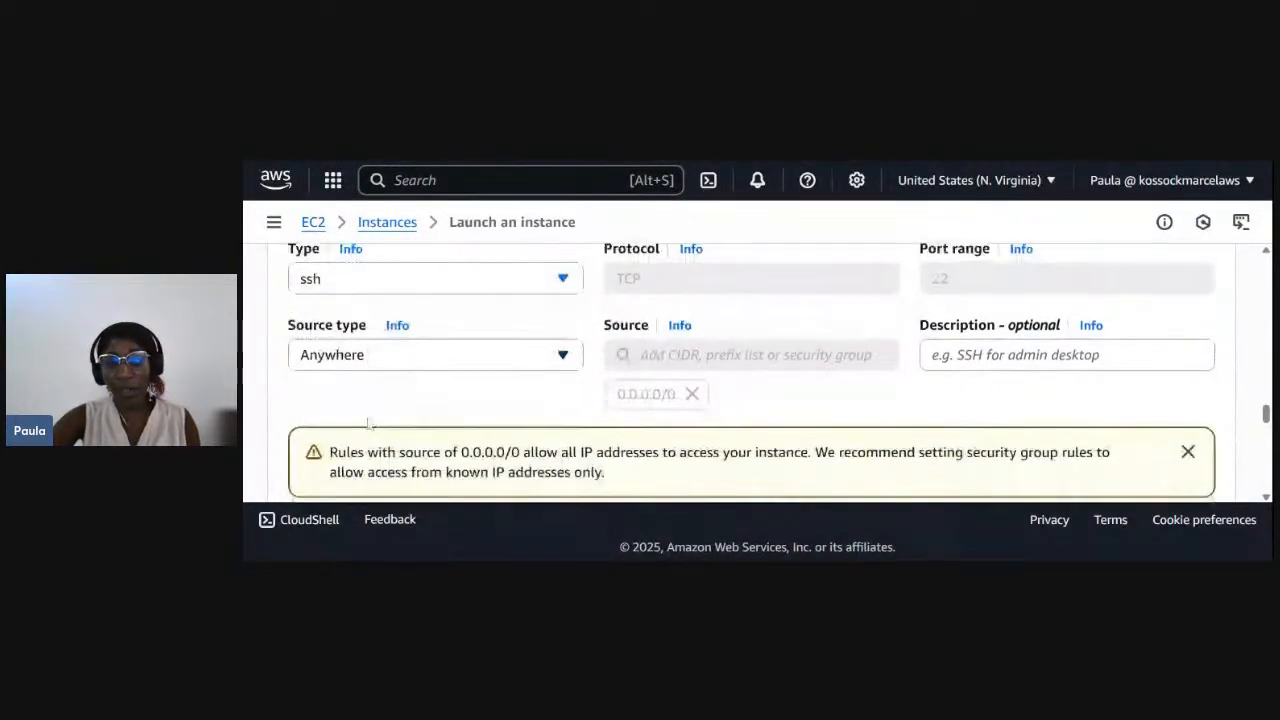
scroll(369, 424, down, 1)
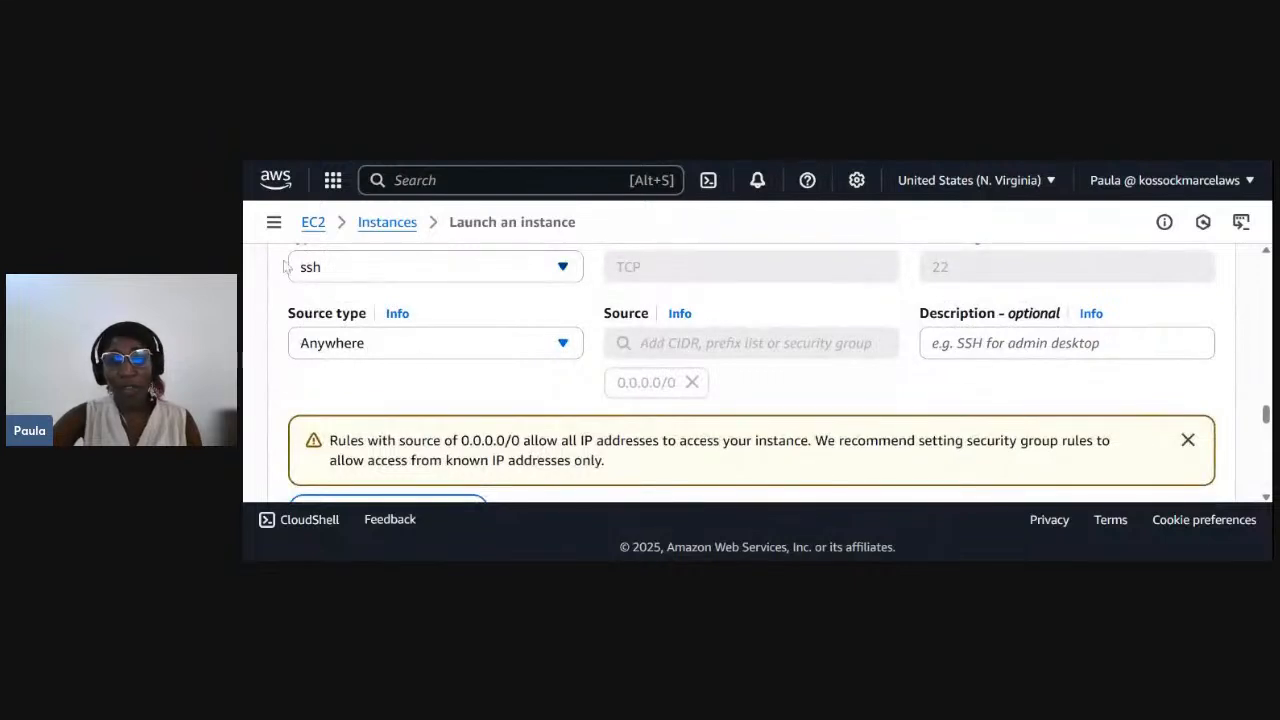
scroll(557, 341, up, 1)
scroll(557, 338, down, 2)
scroll(557, 343, up, 1)
scroll(557, 343, down, 3)
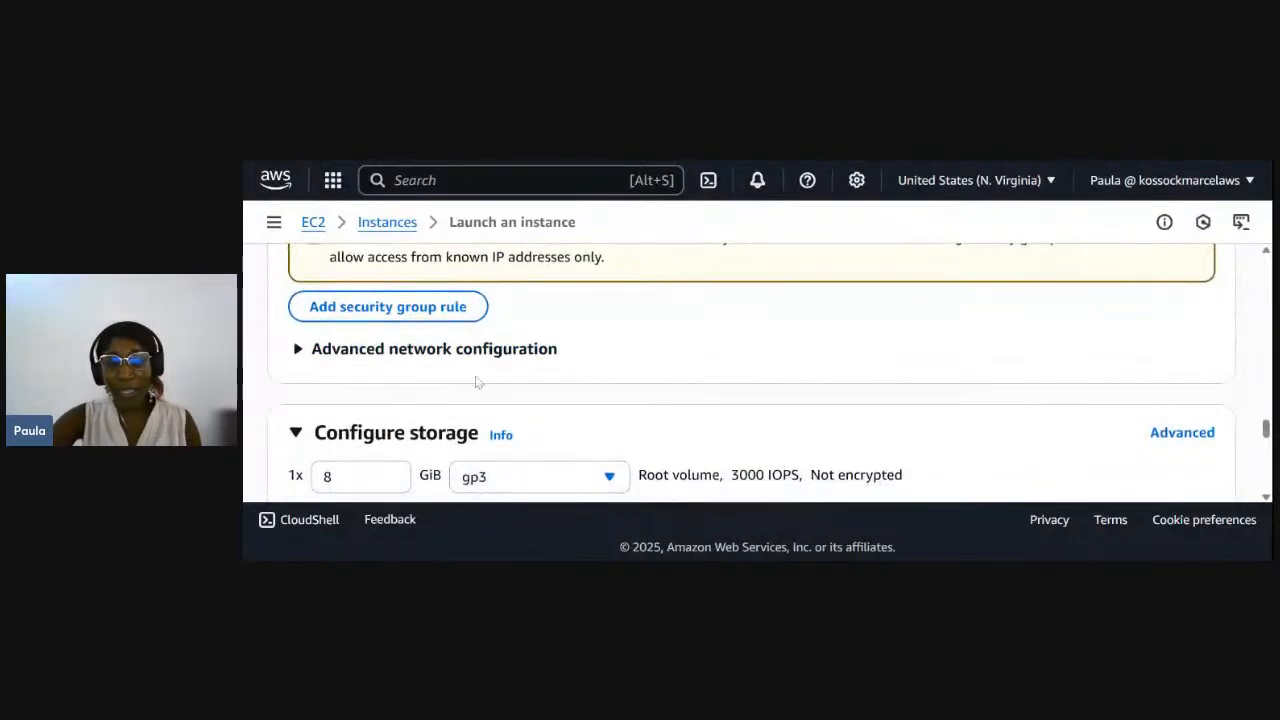
scroll(480, 390, up, 1)
scroll(480, 393, down, 1)
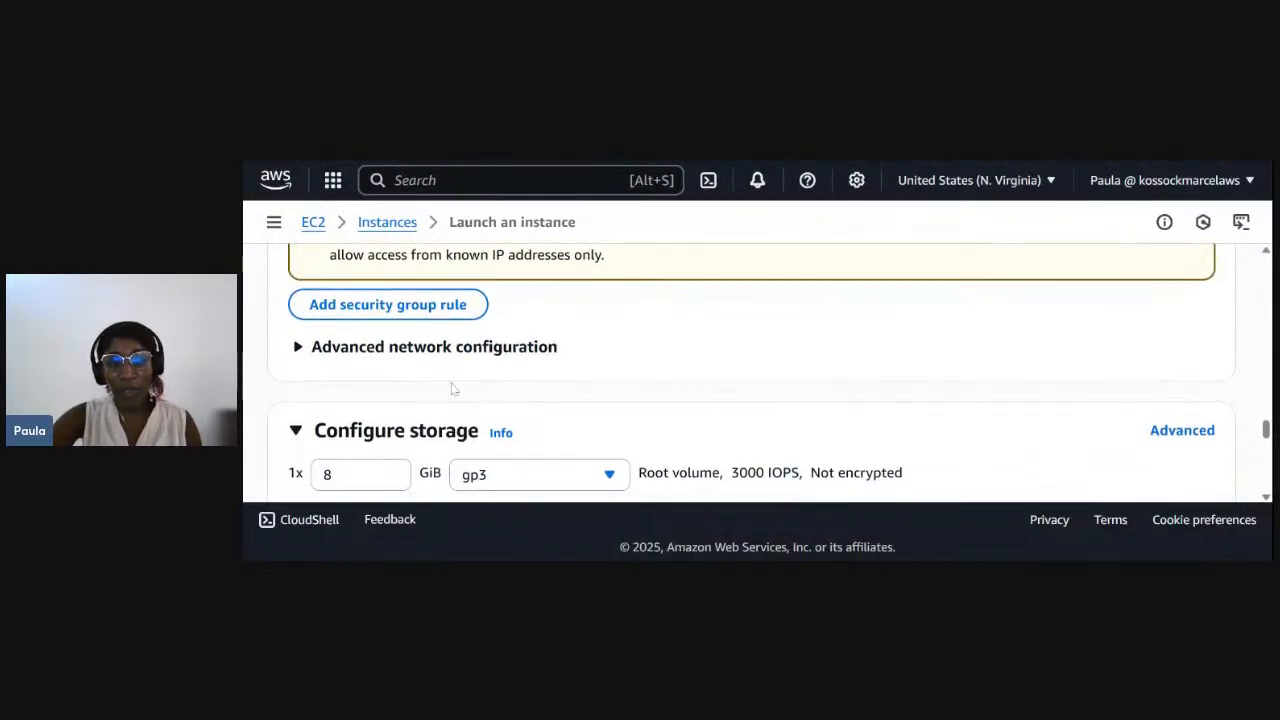
- Review the instance's storage, number of instances, network settings and Ubuntu image before launching
scroll(446, 367, down, 1)
scroll(446, 367, down, 2)
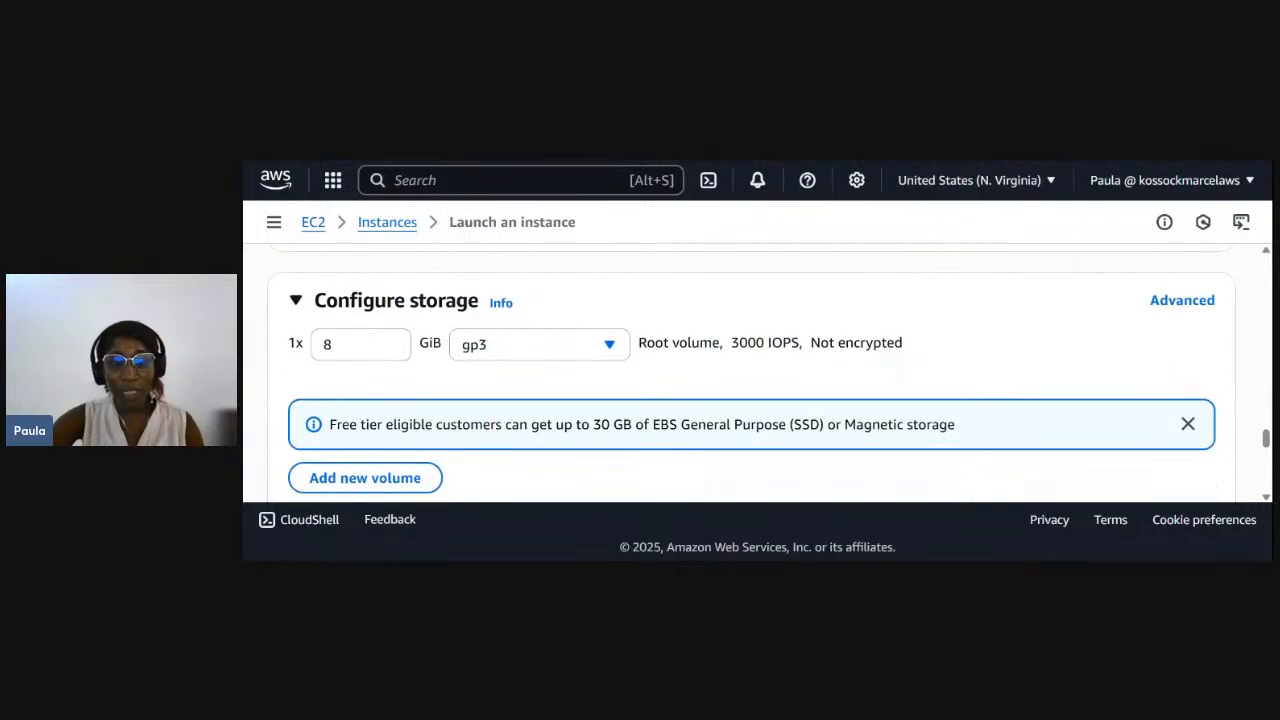
scroll(307, 377, down, 1)
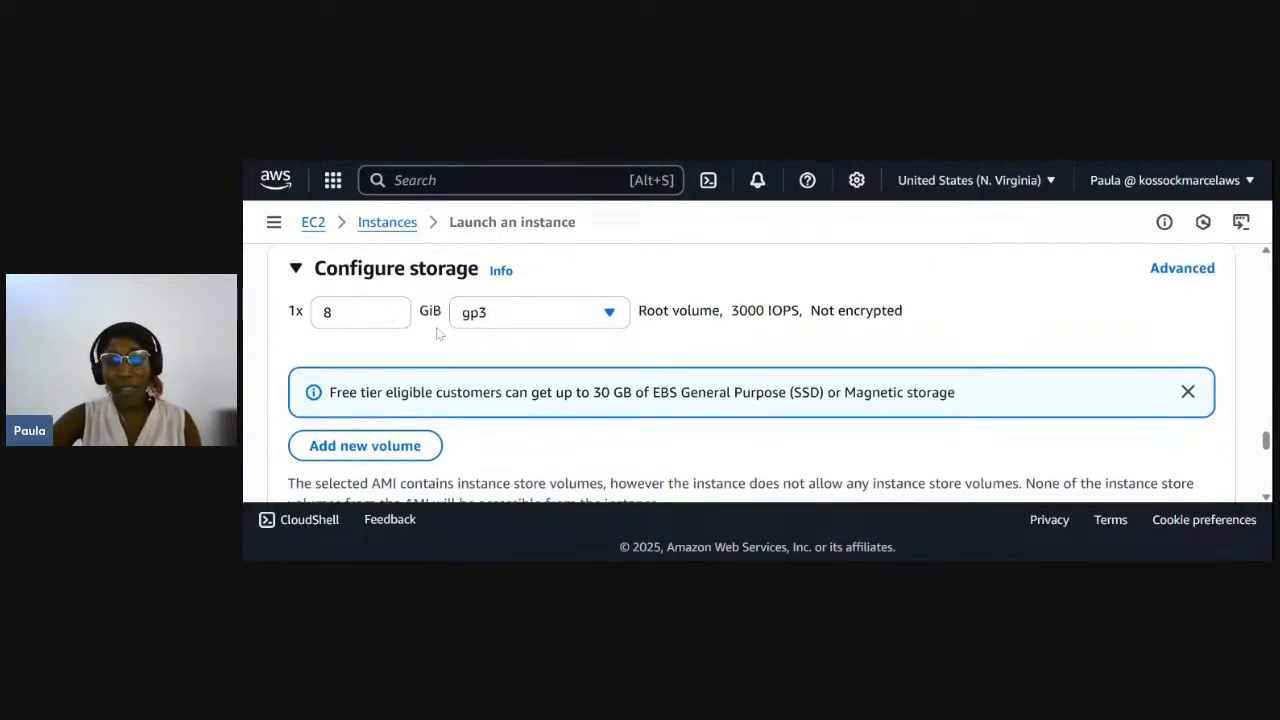
scroll(432, 344, down, 5)
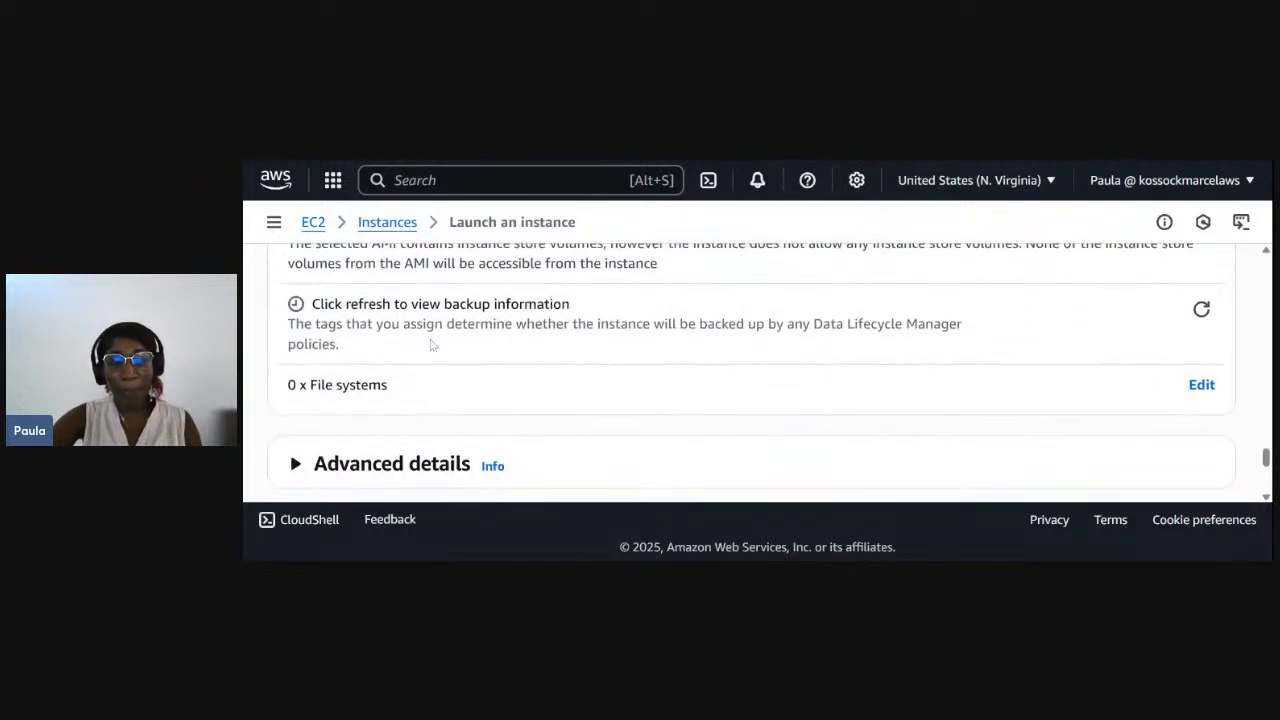
scroll(750, 370, down, 3)
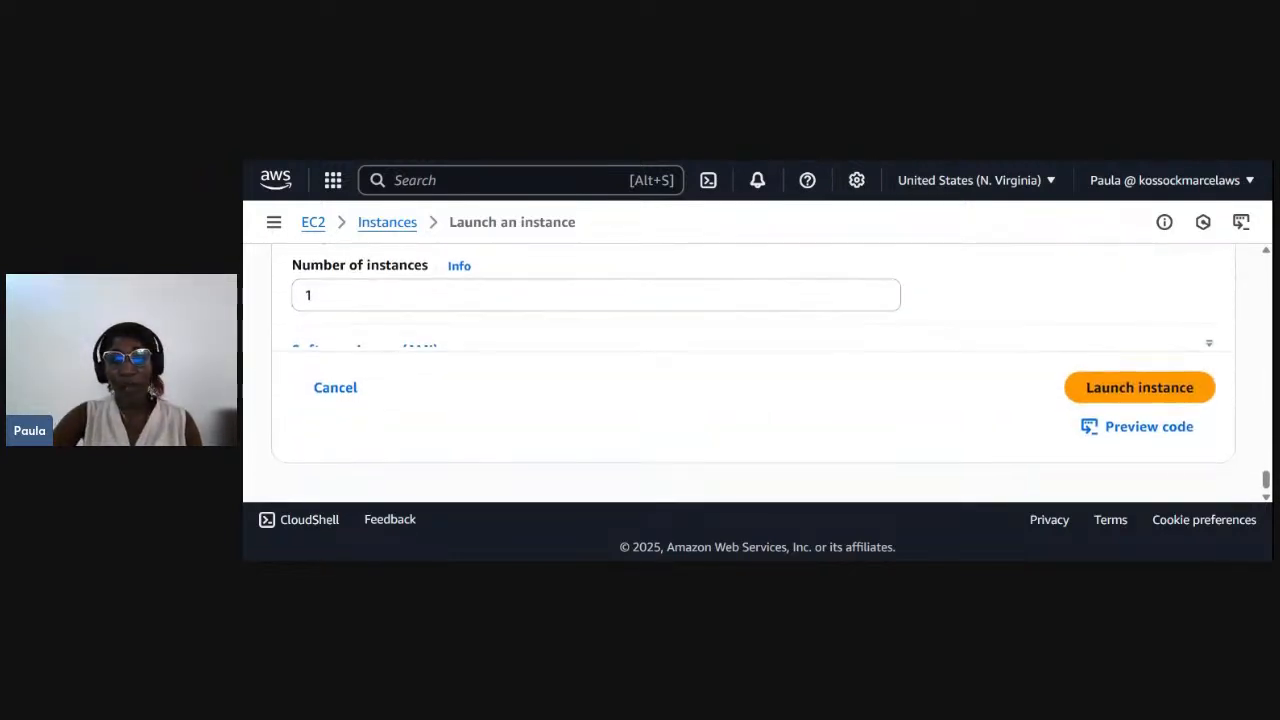
scroll(356, 371, up, 2)
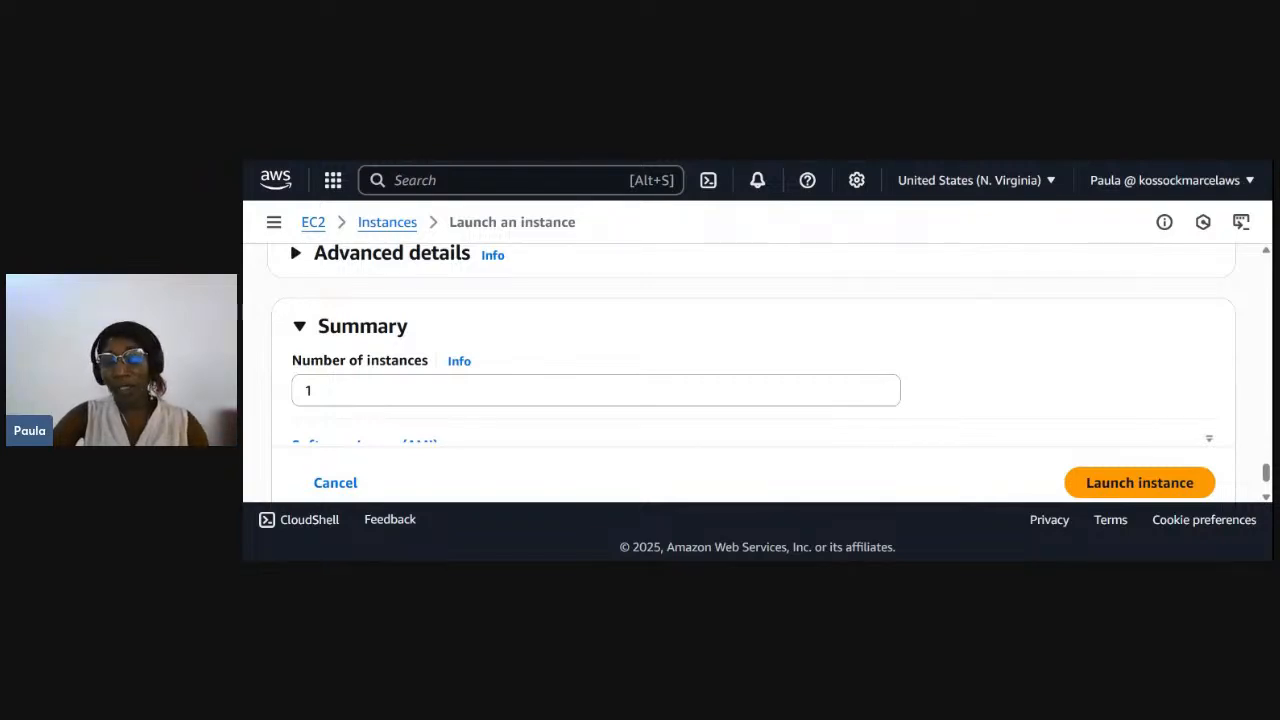
scroll(528, 416, down, 1)
scroll(528, 416, up, 5)
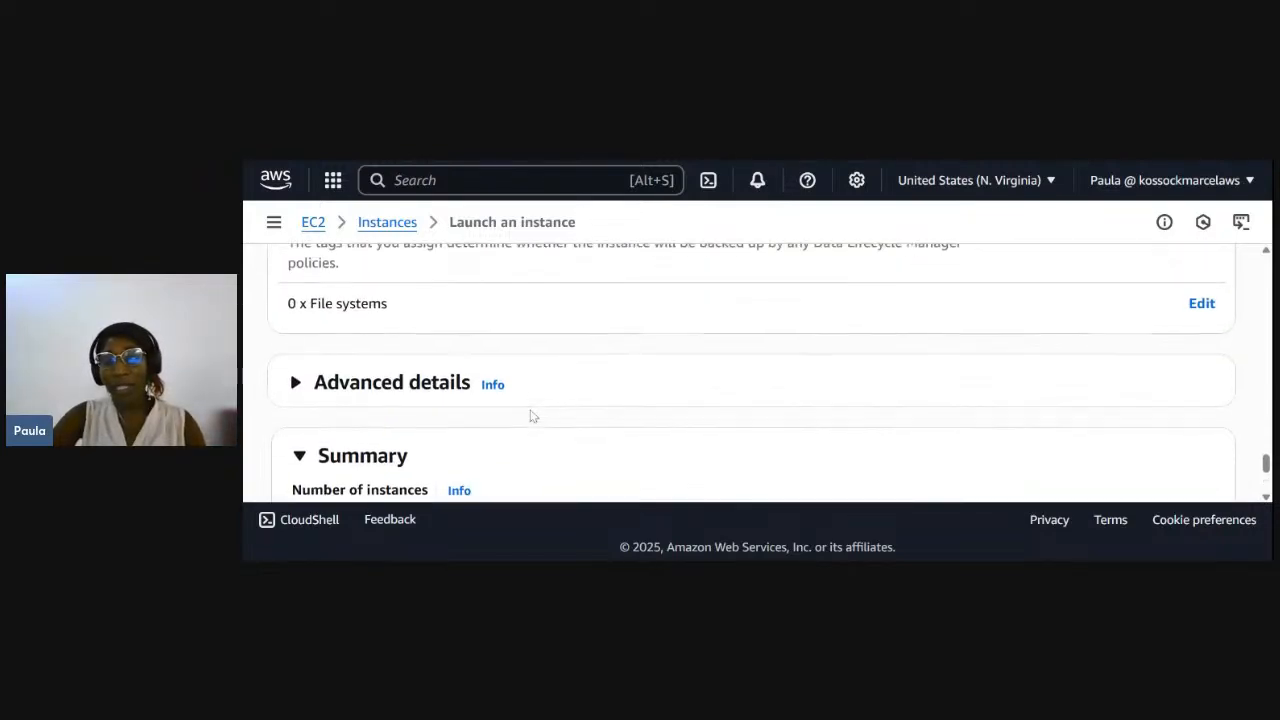
scroll(646, 378, up, 6)
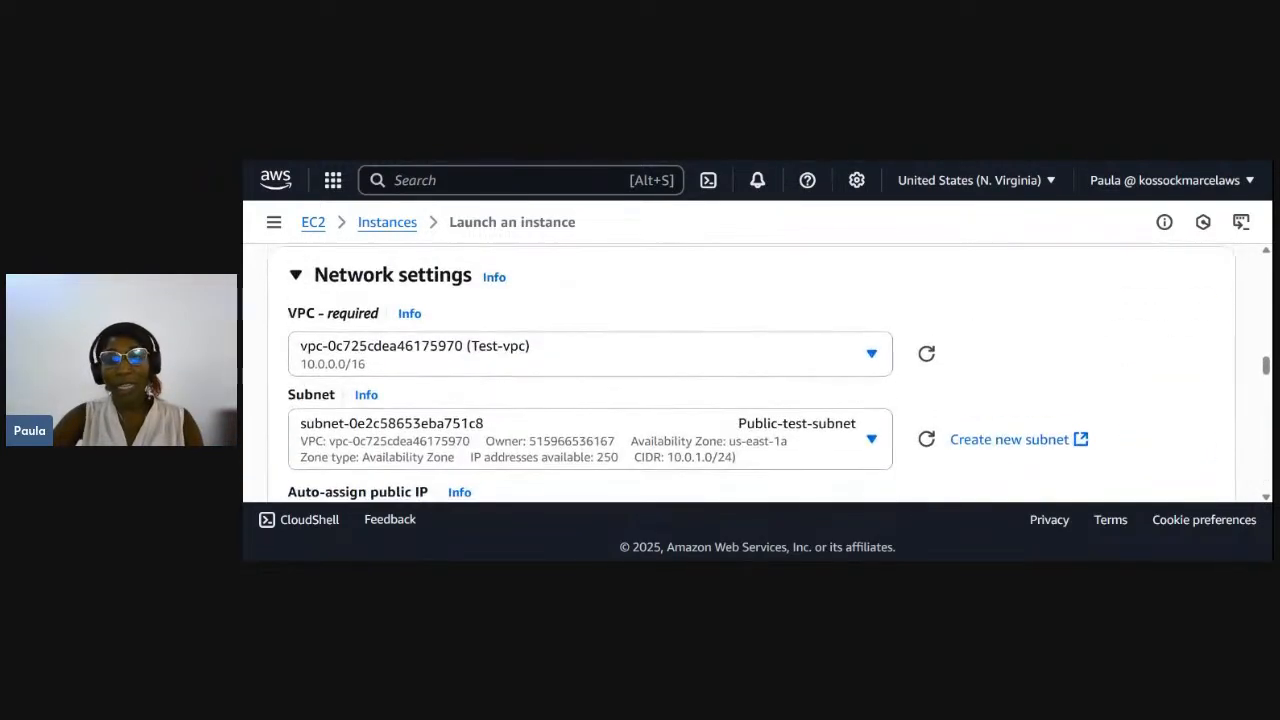
scroll(646, 378, up, 8)
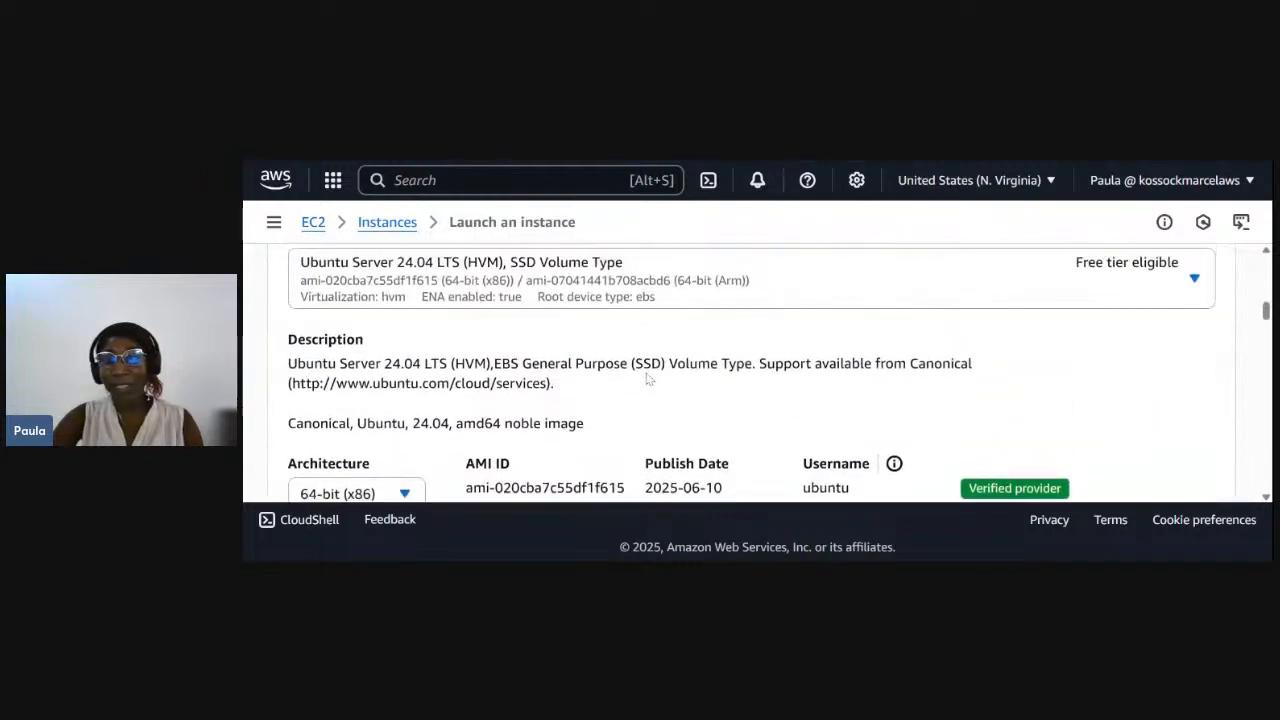
scroll(646, 378, up, 1)
- Launch the configured instance and open the list of EC2 instances
scroll(646, 378, down, 10)
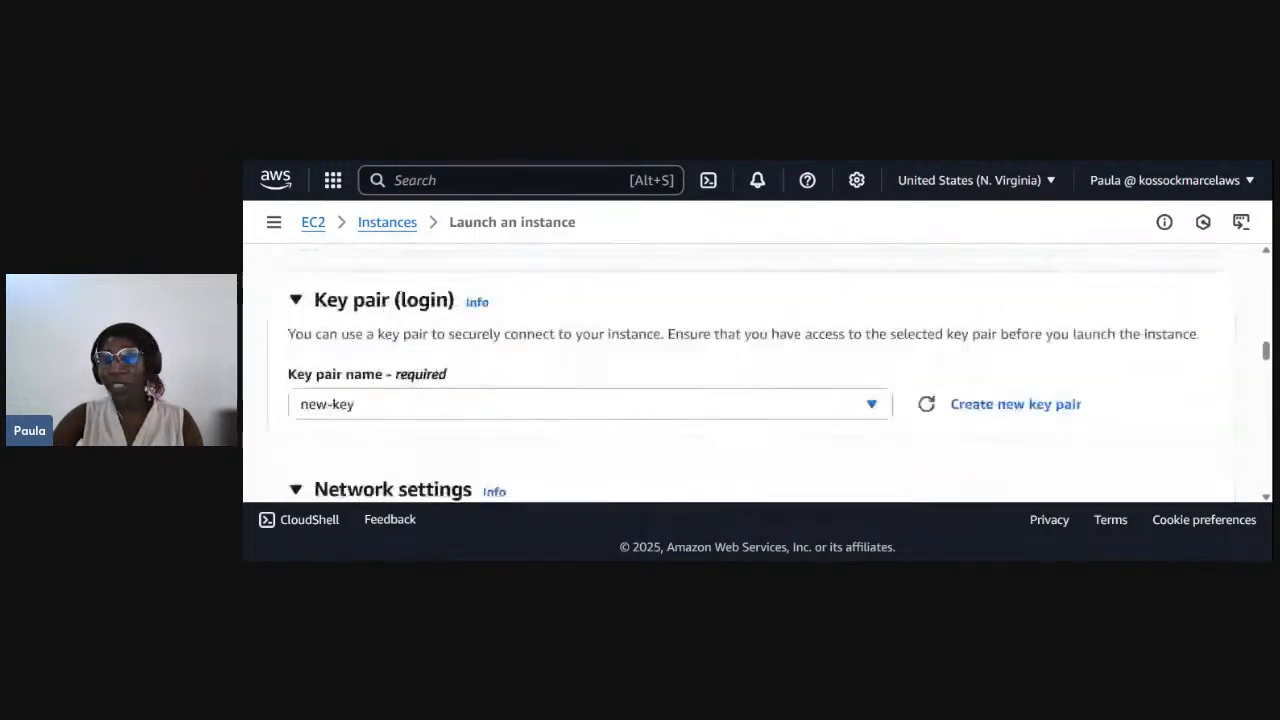
scroll(1088, 331, down, 10)
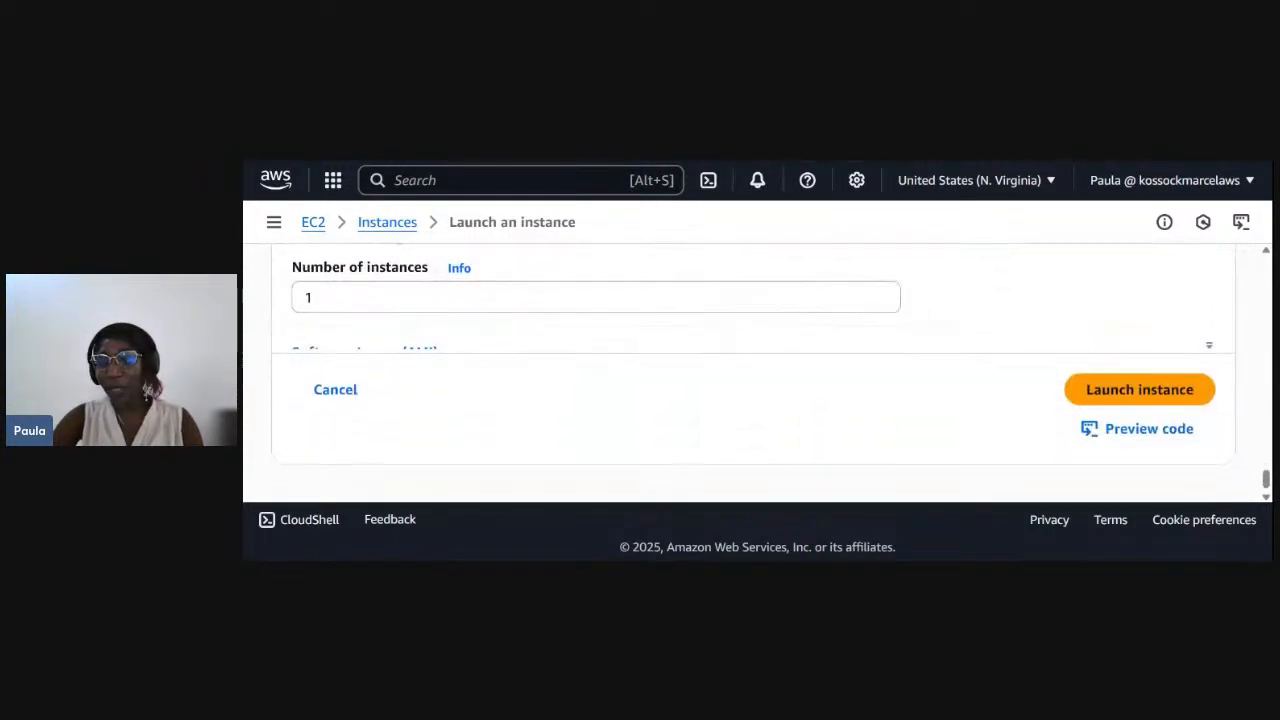
click(1118, 397)
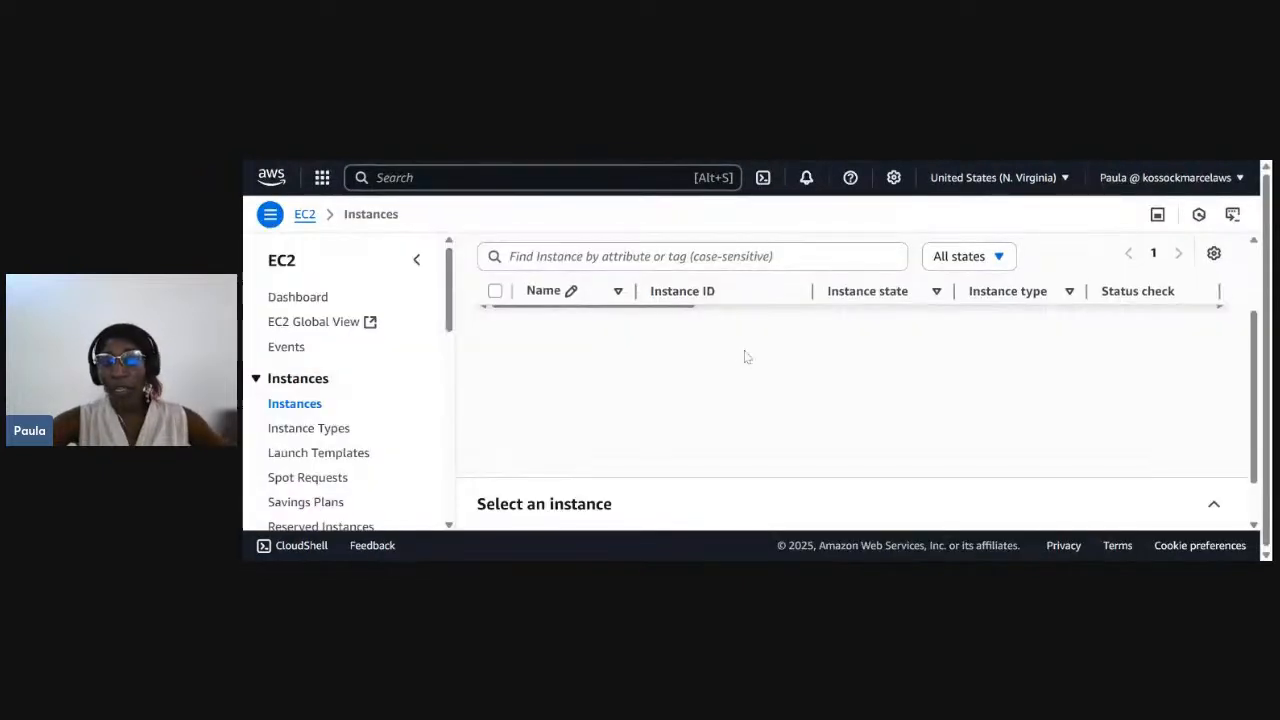
scroll(745, 357, up, 1)
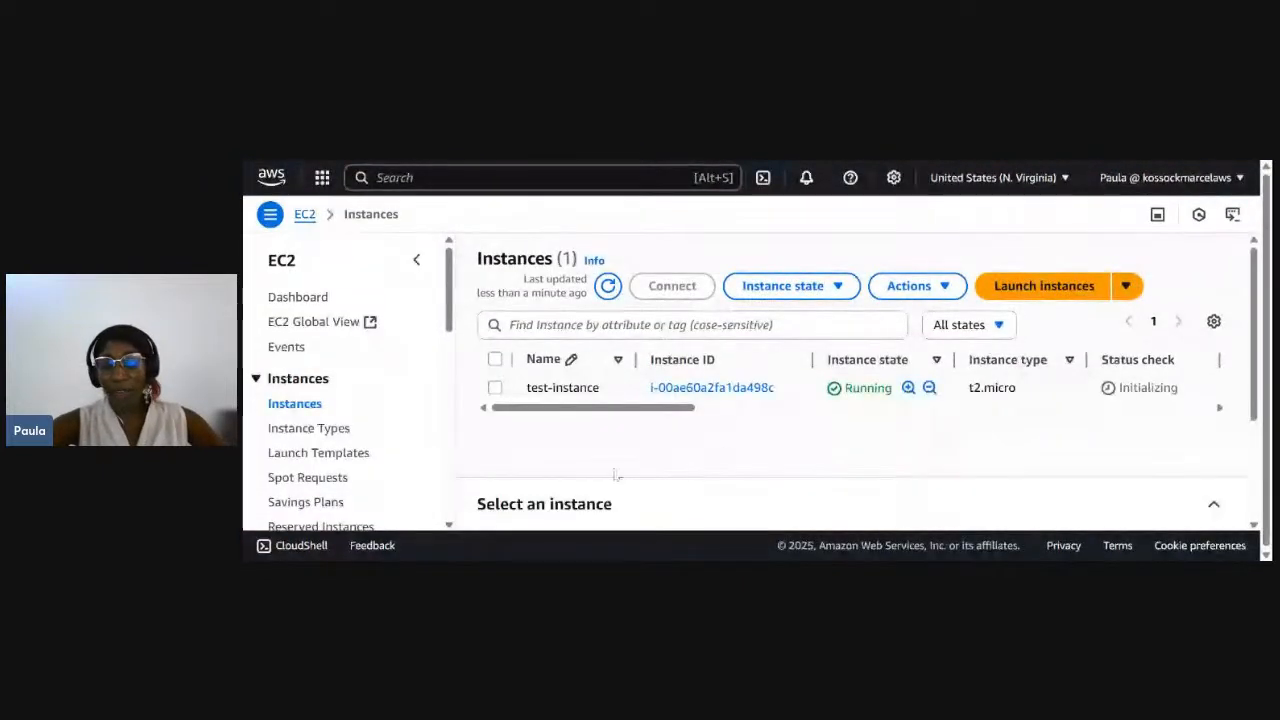
- Refresh the instances list and check test-instance's state and status checks
scroll(834, 406, right, 3)
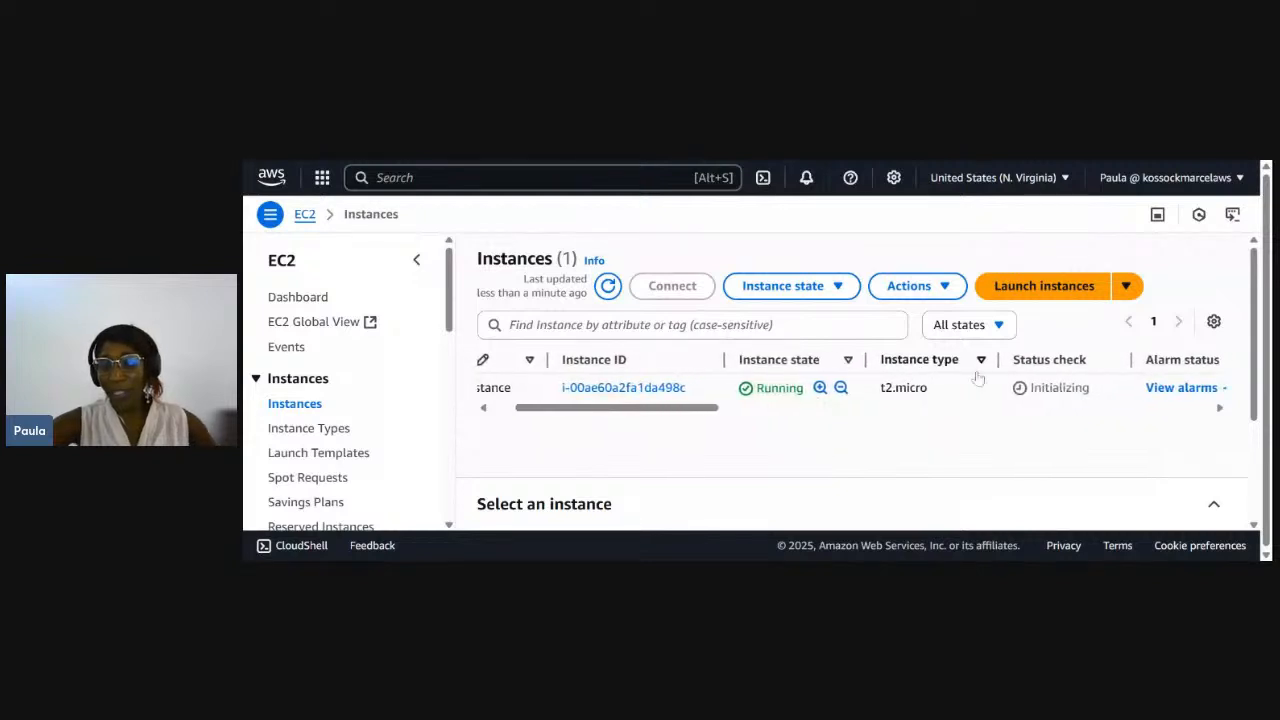
drag(1094, 397, 1004, 400)
click(1004, 400)
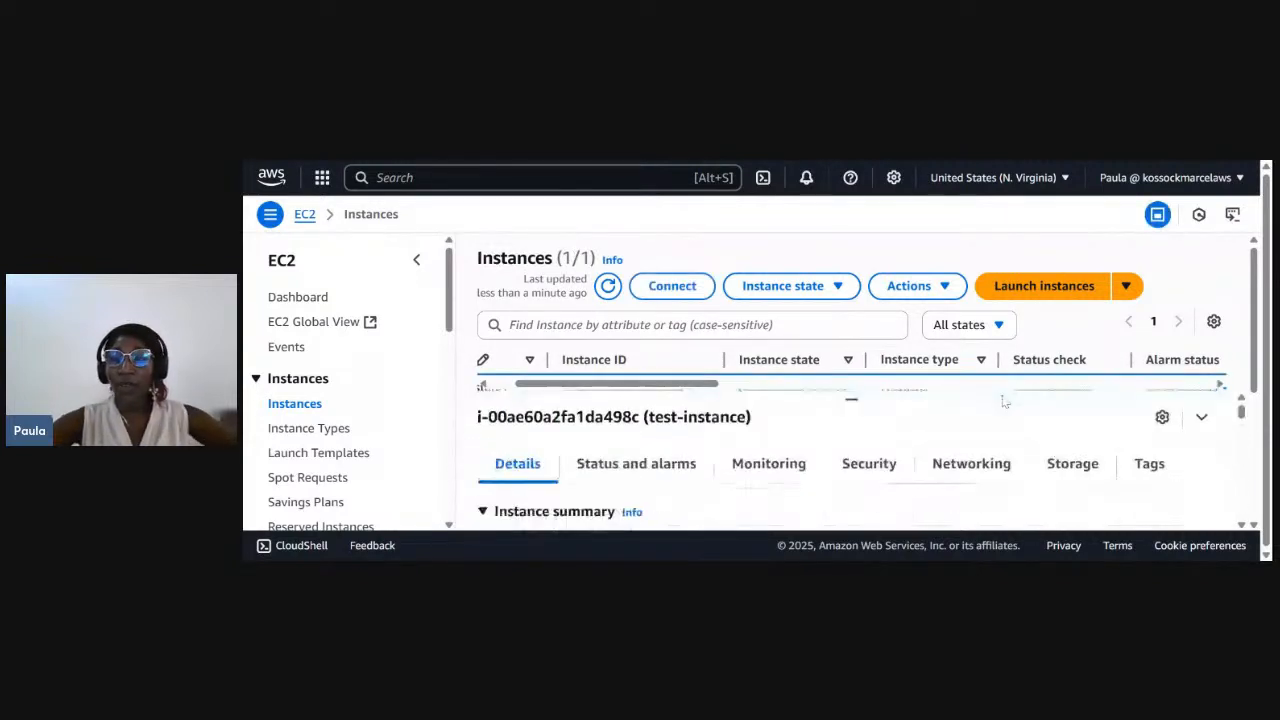
click(608, 286)
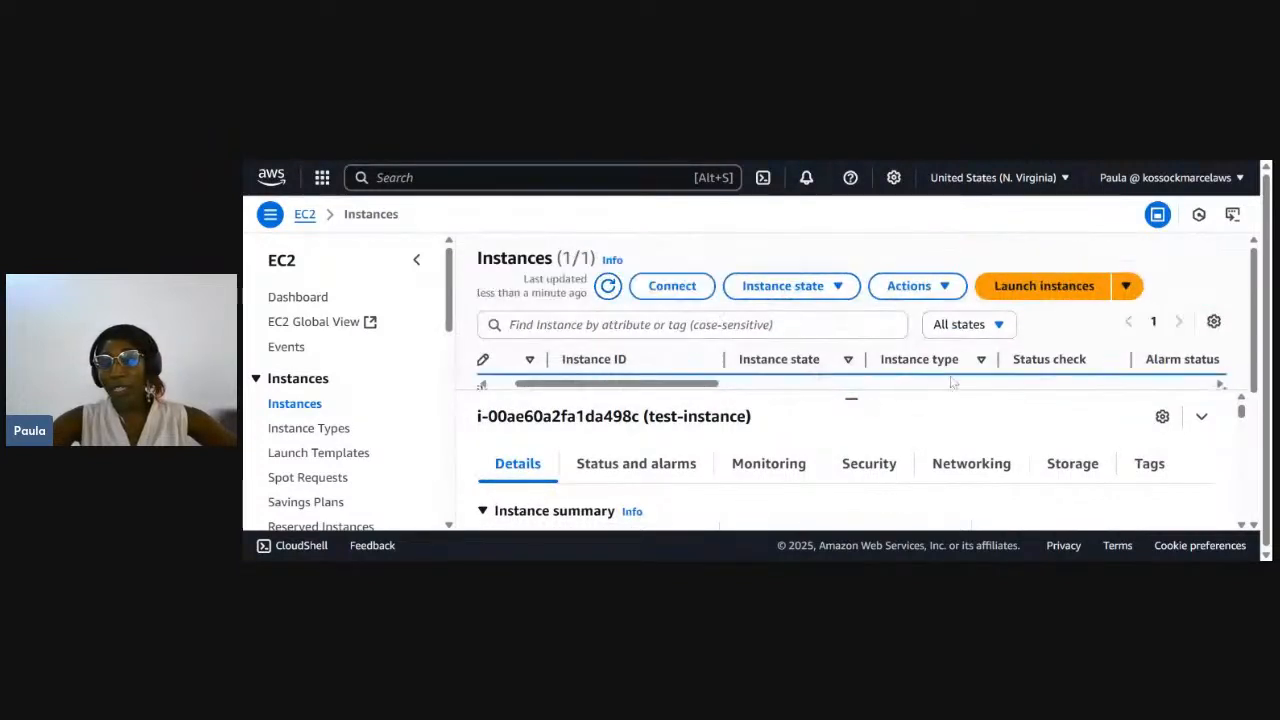
scroll(957, 384, down, 1)
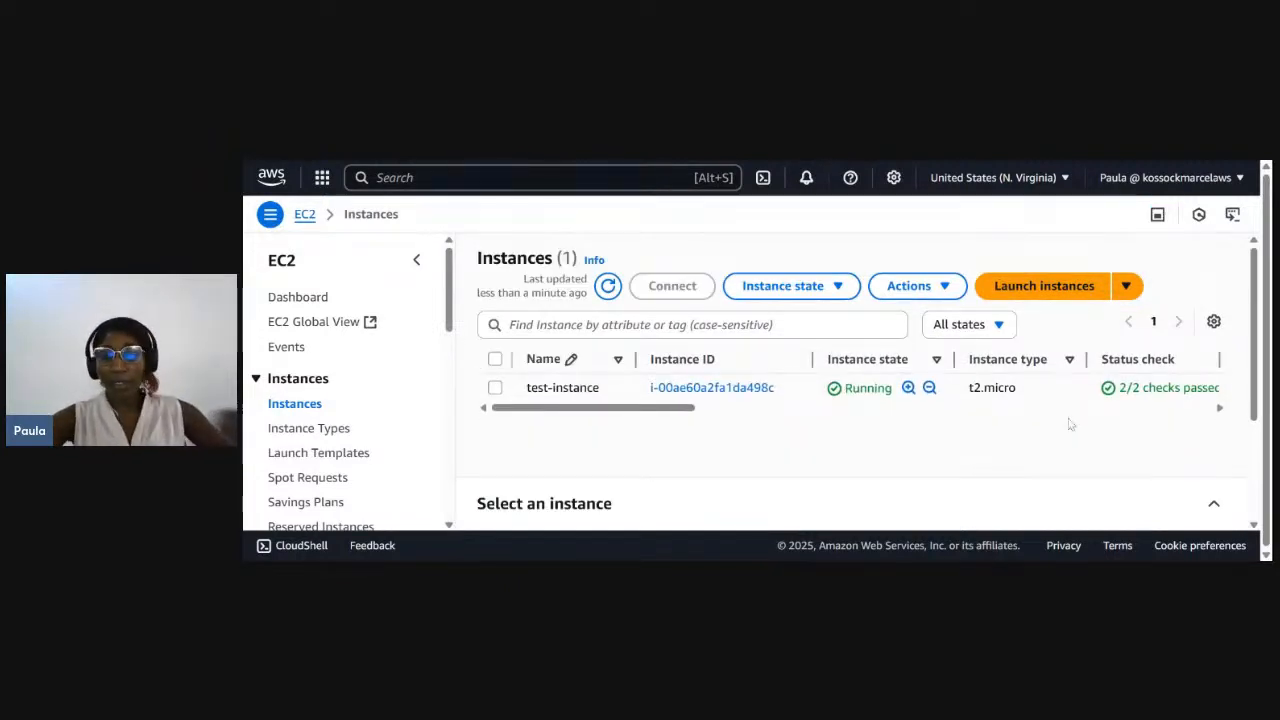
scroll(1115, 402, right, 2)
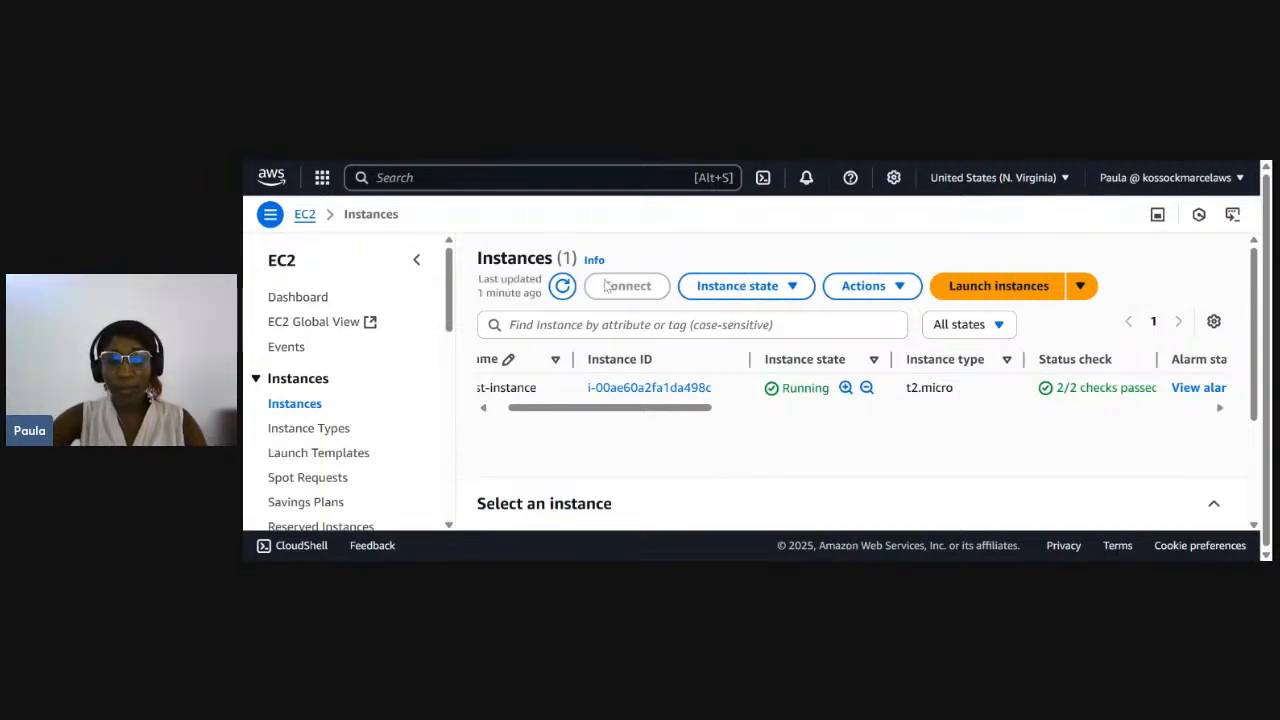
click(562, 287)
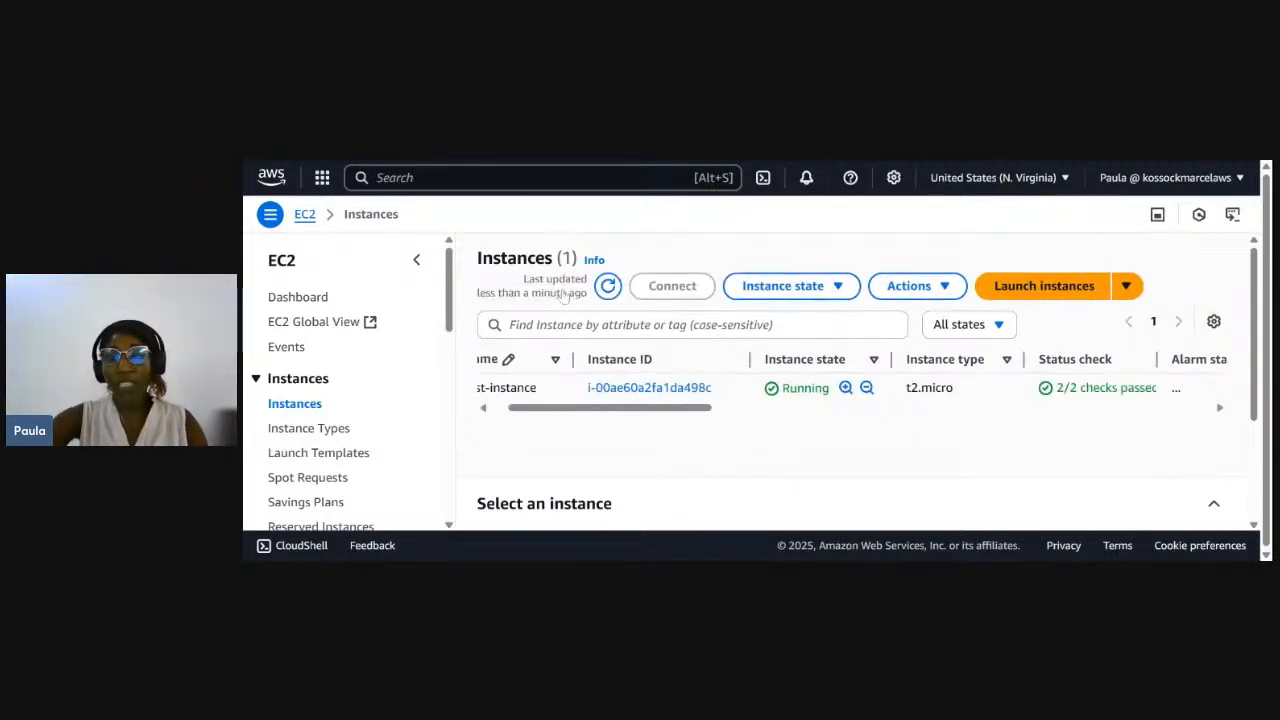
- Open test-instance's summary and bring up its SSH client connection instructions
click(650, 388)
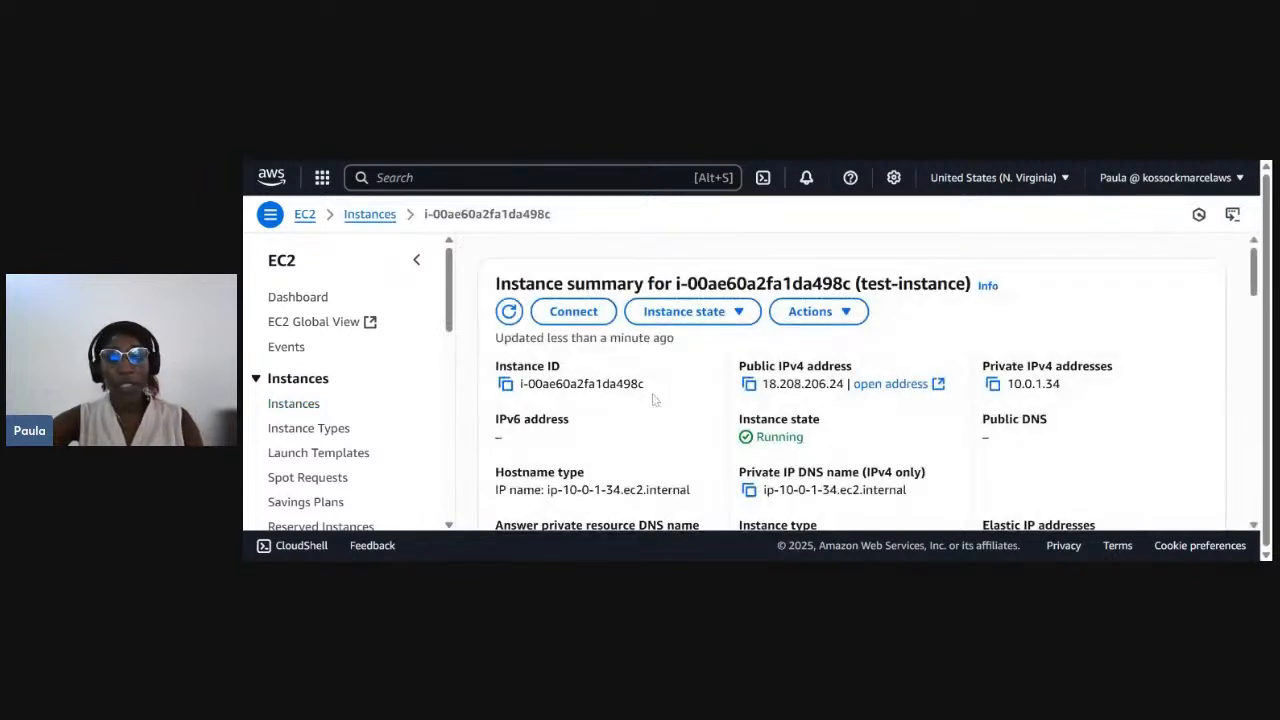
scroll(612, 330, down, 1)
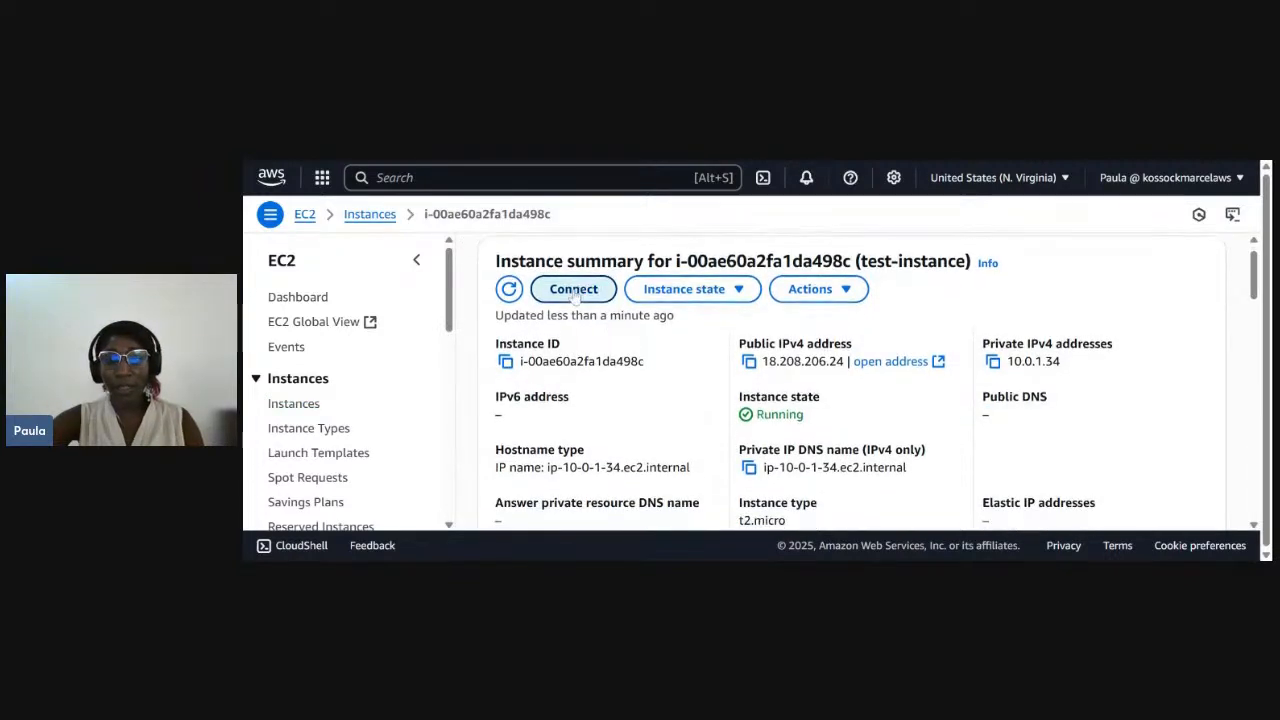
click(580, 295)
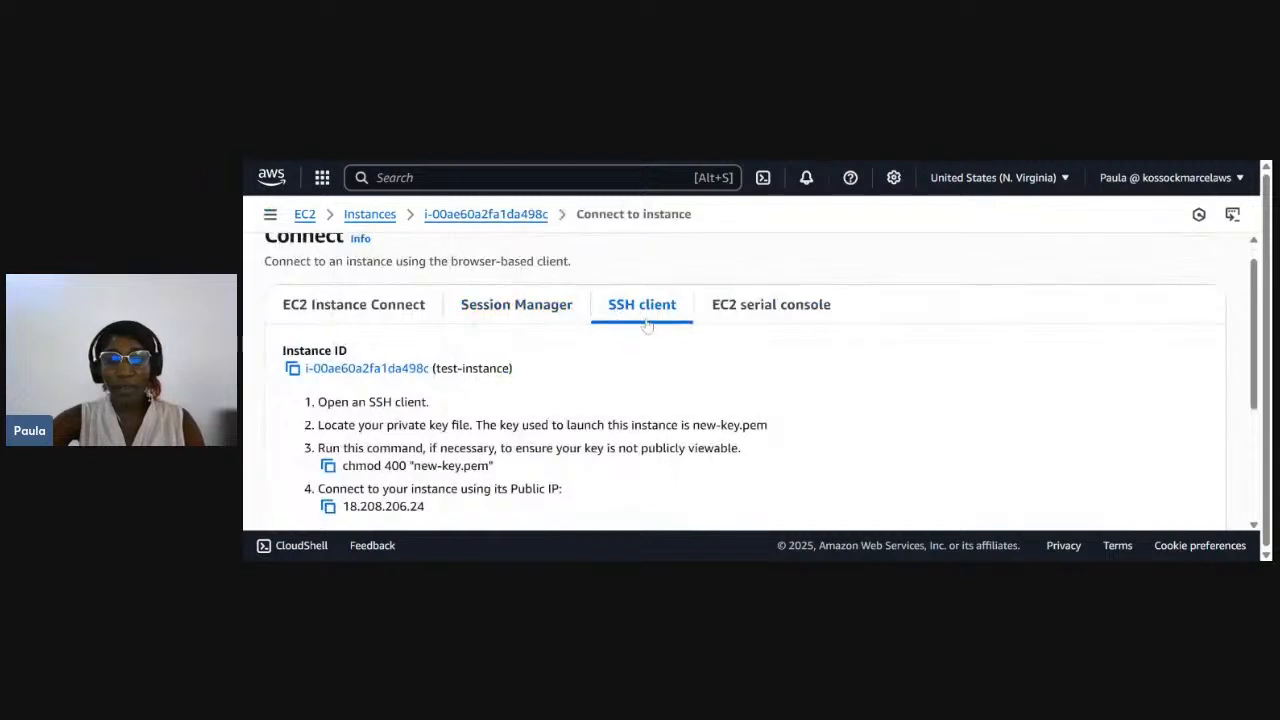
scroll(647, 325, down, 1)
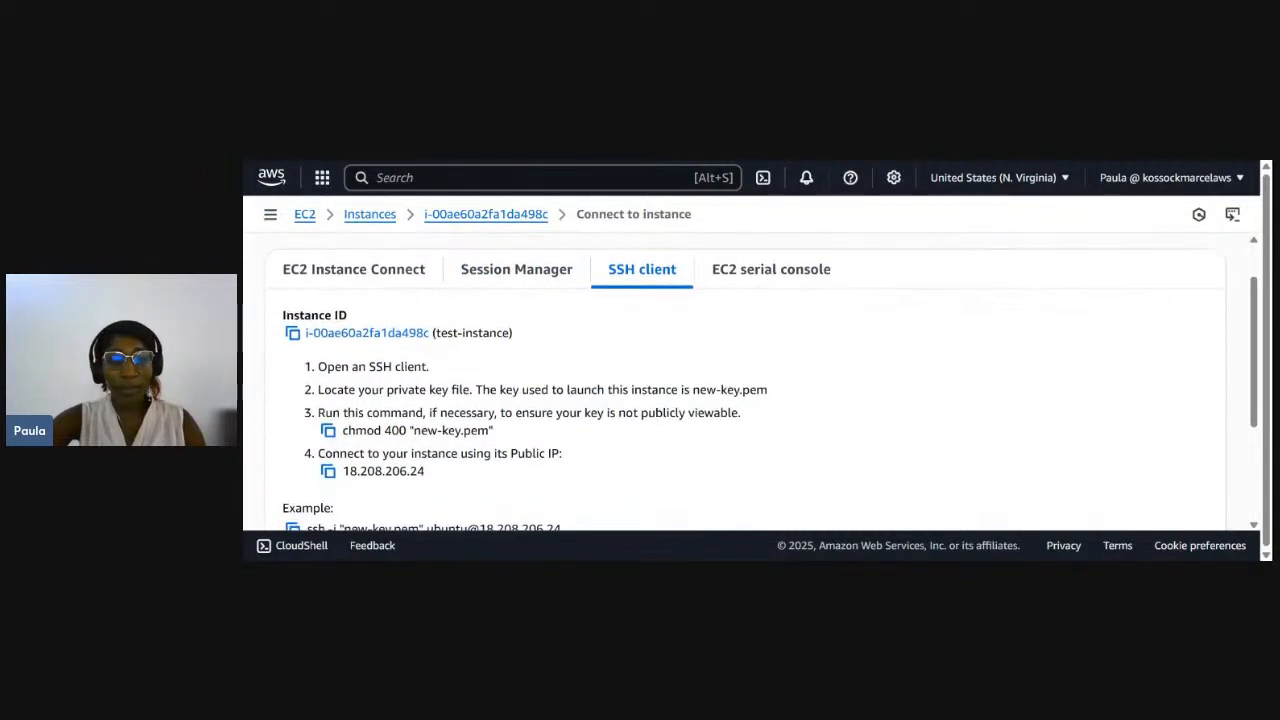
scroll(620, 343, down, 1)
scroll(620, 343, down, 2)
scroll(640, 350, up, 3)
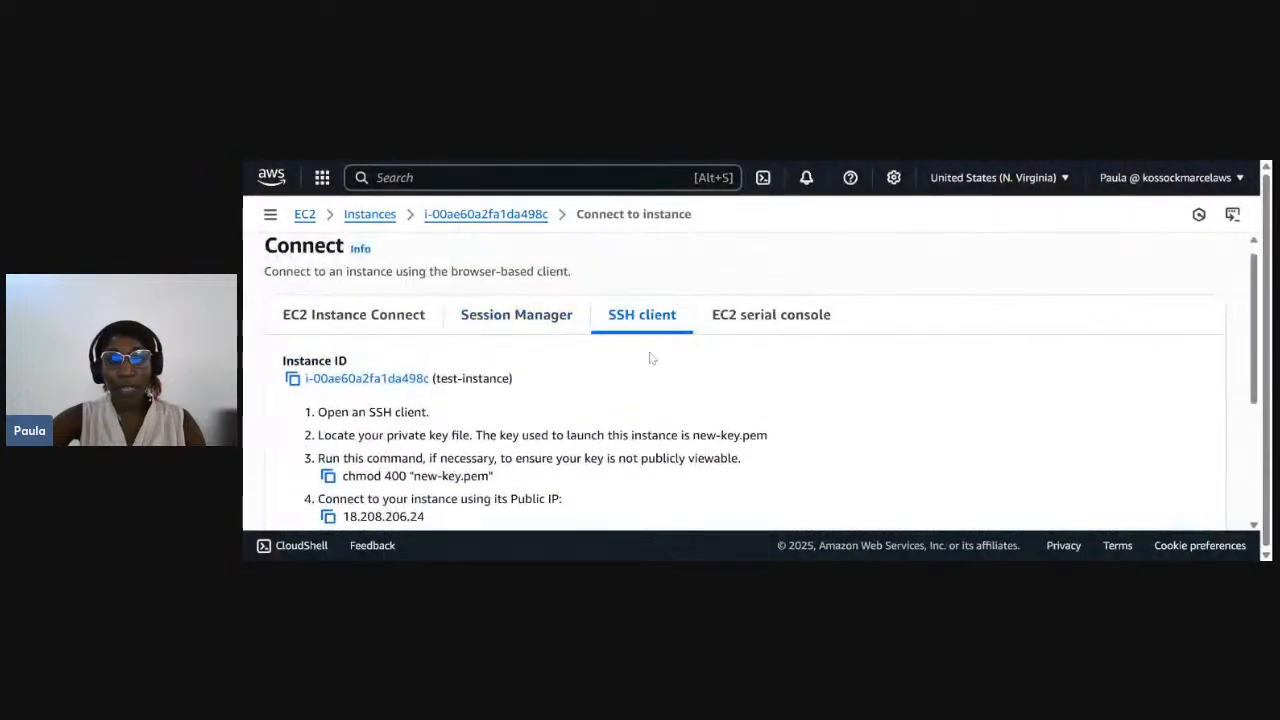
scroll(650, 358, down, 3)
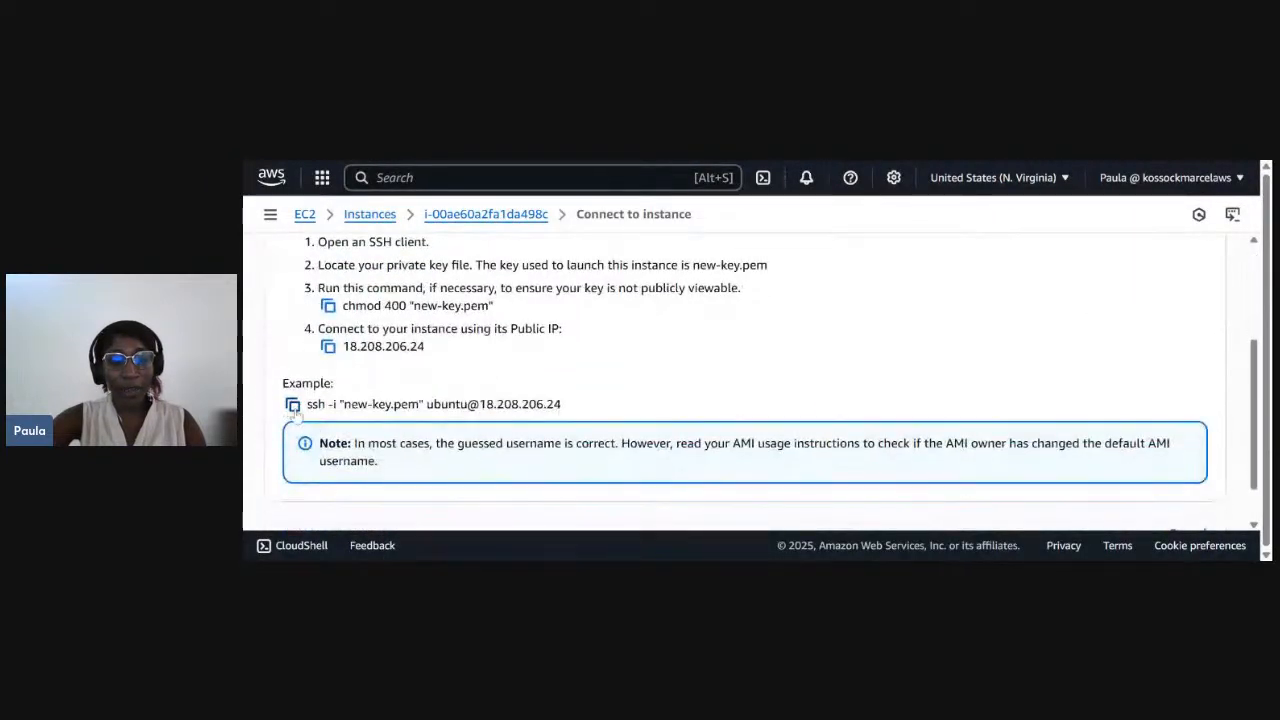
click(293, 405)
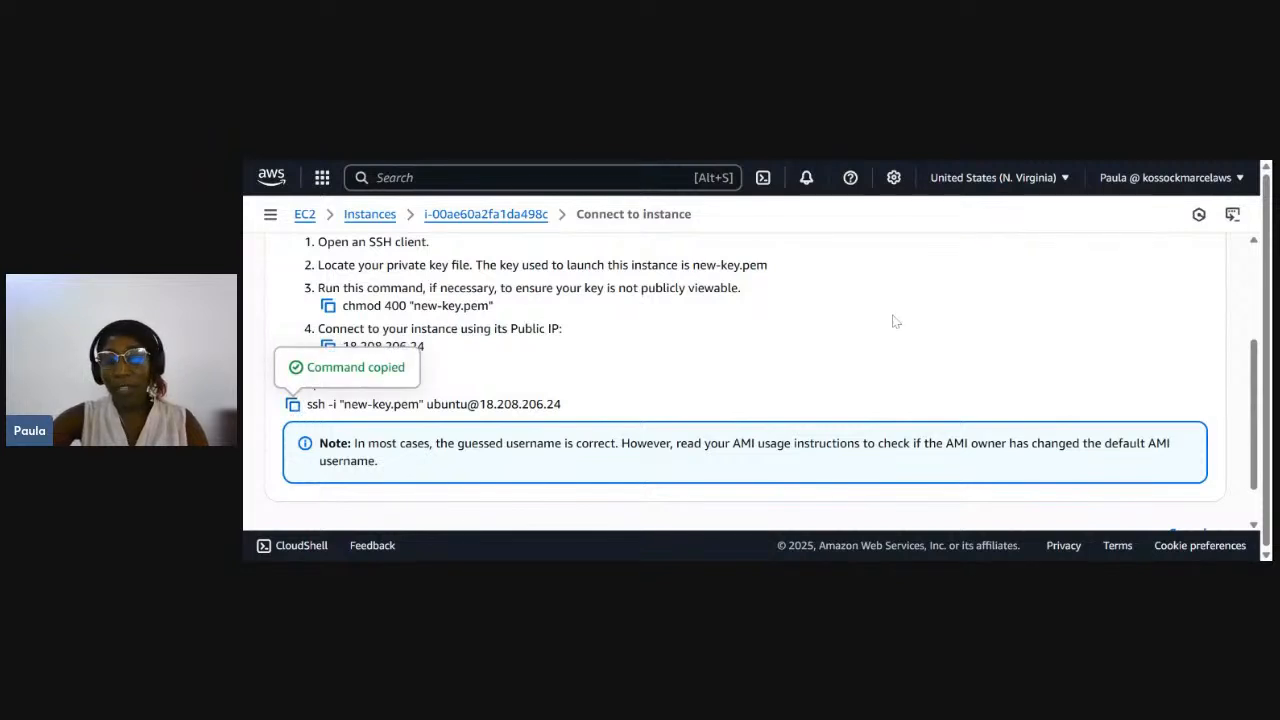
scroll(637, 371, down, 1)
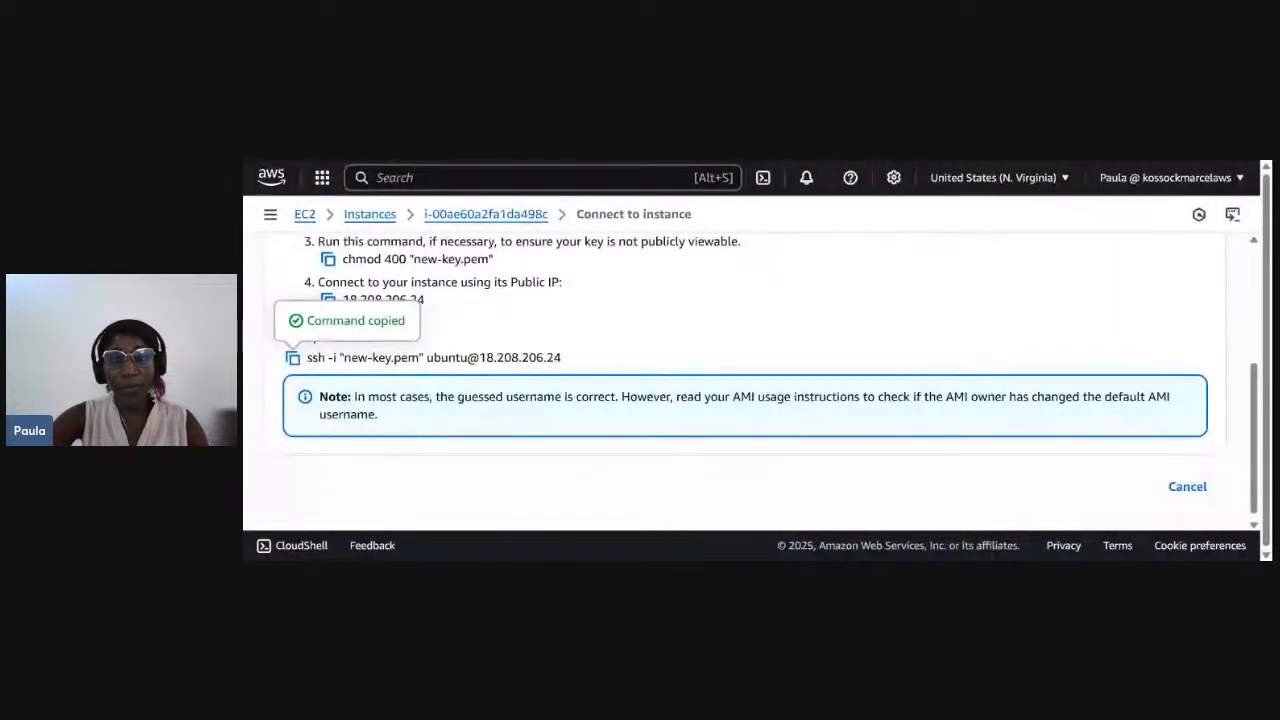
- In the terminal, answer yes to continue the SSH connection to test-instance as ubuntu, and minimize the terminal window
text(yes)
key(Return)
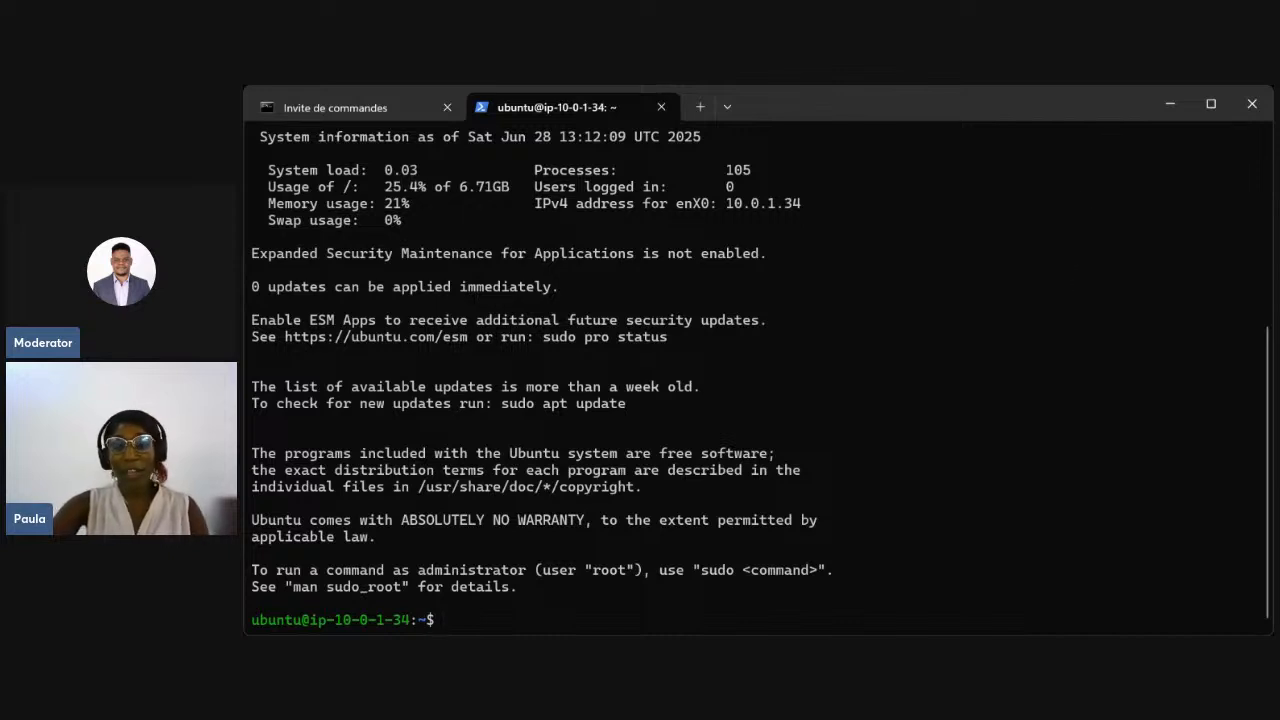
click(1167, 100)
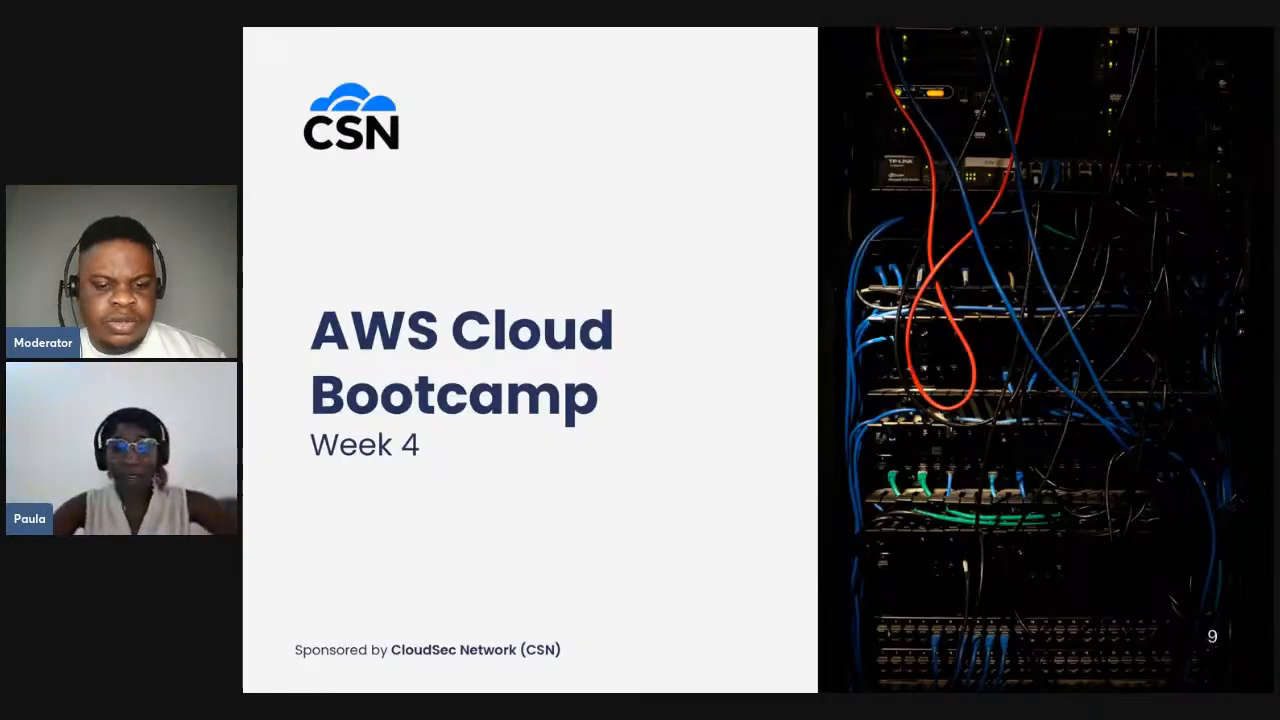